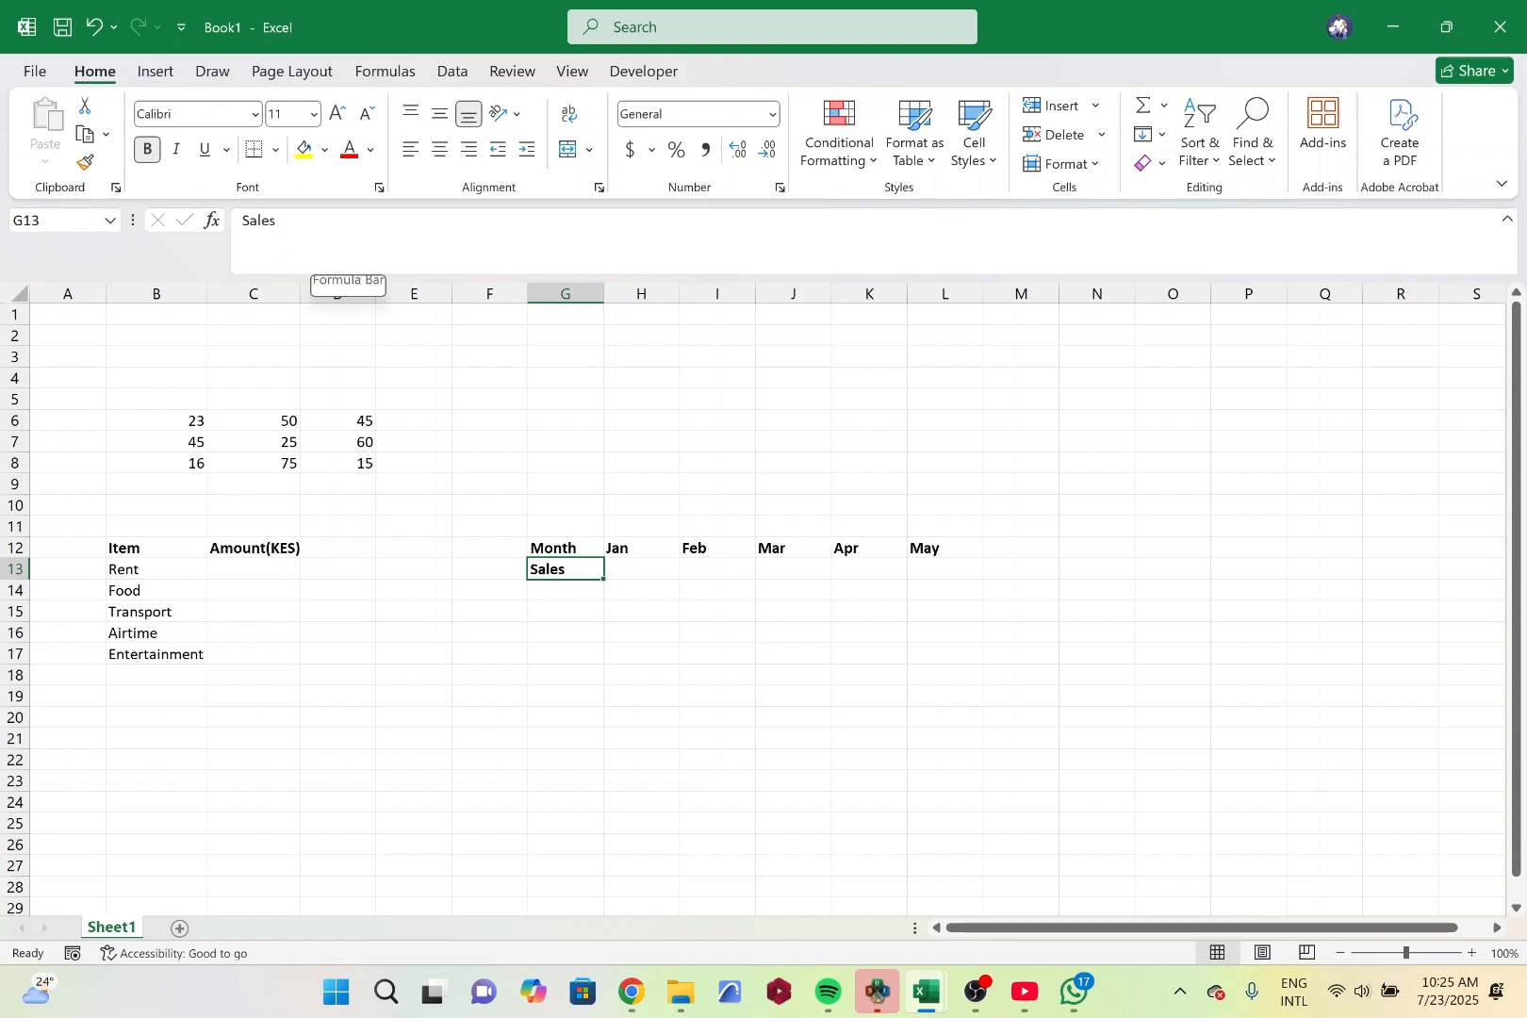
pyautogui.click(343, 248)
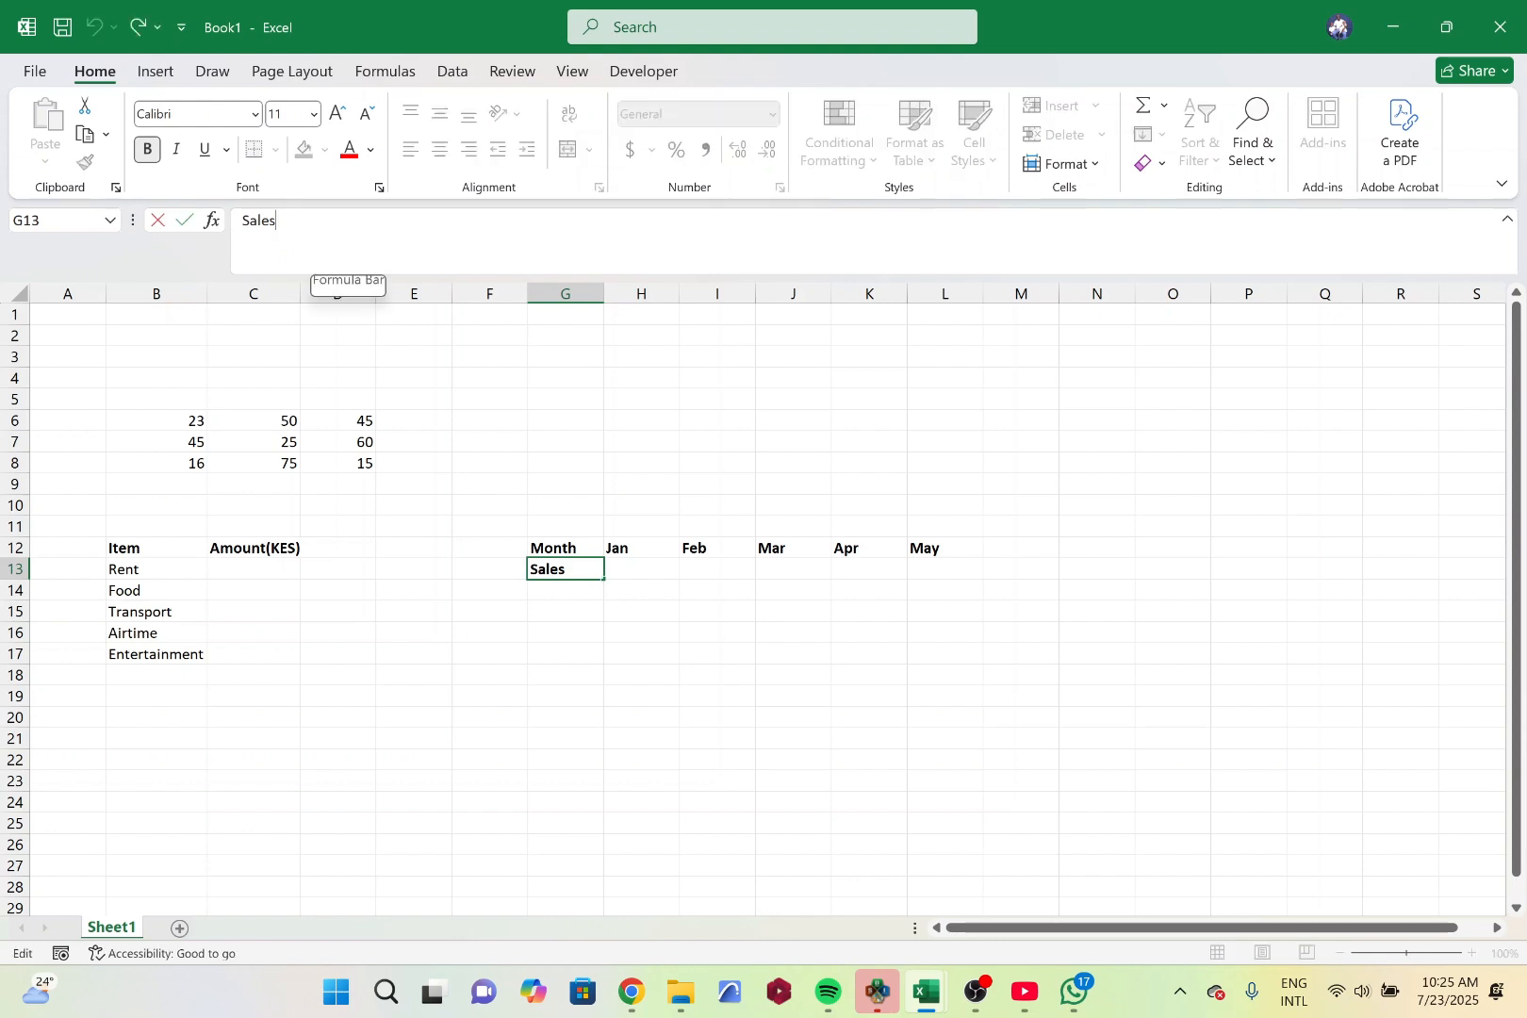
pyautogui.click(357, 336)
pyautogui.click(323, 247)
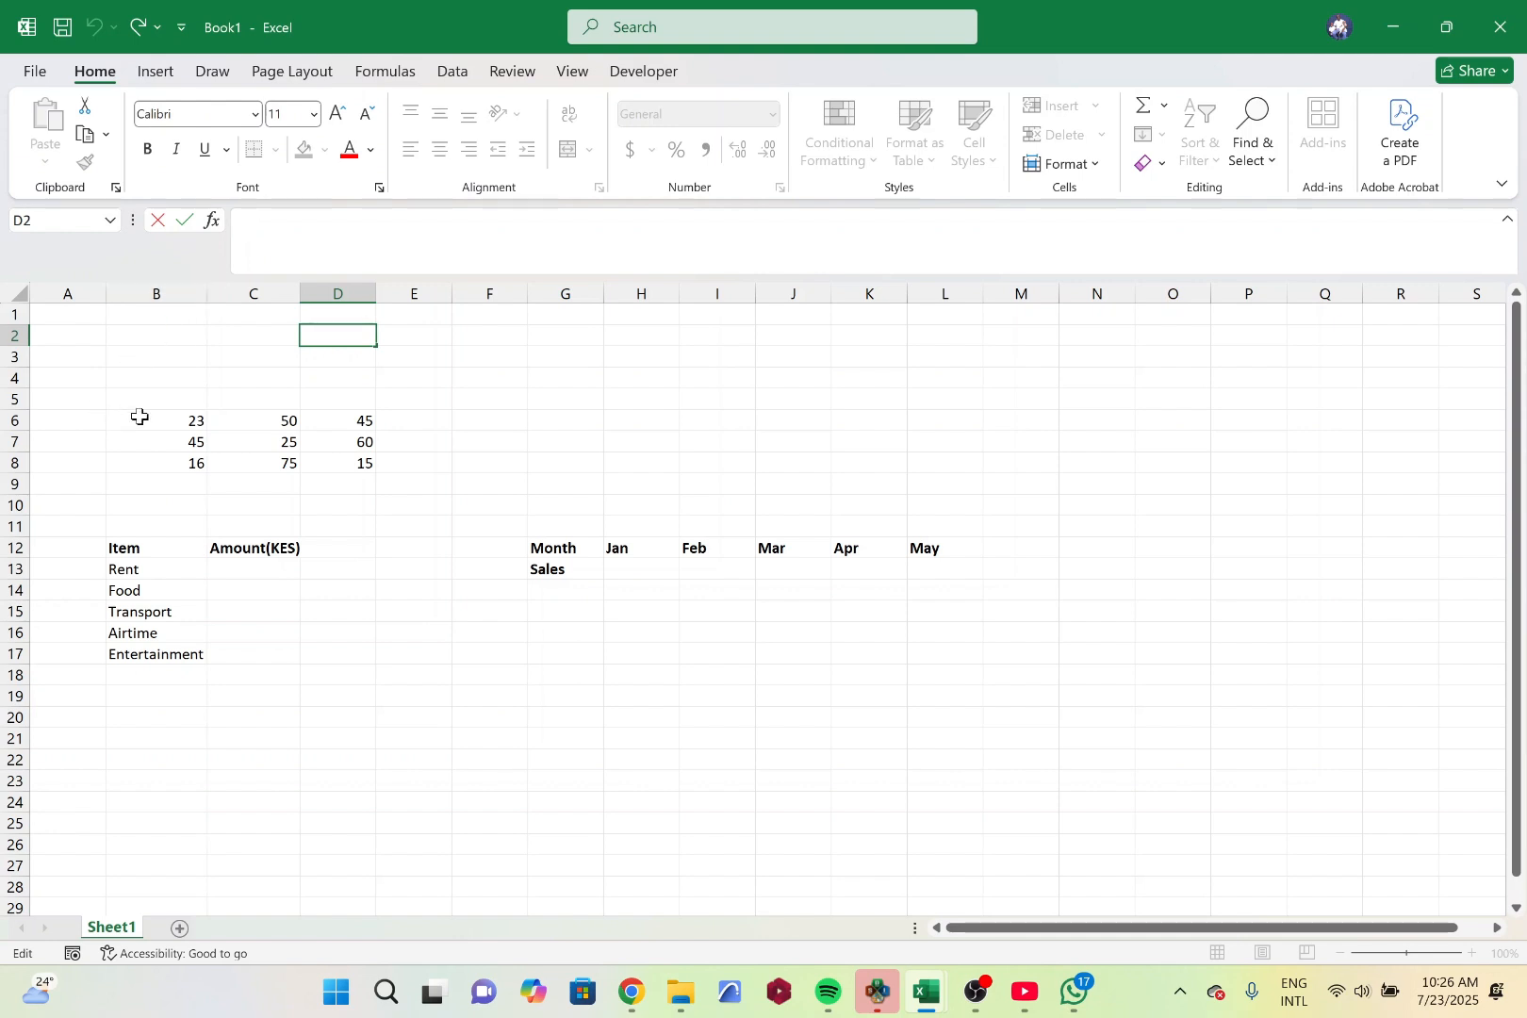
pyautogui.click(394, 422)
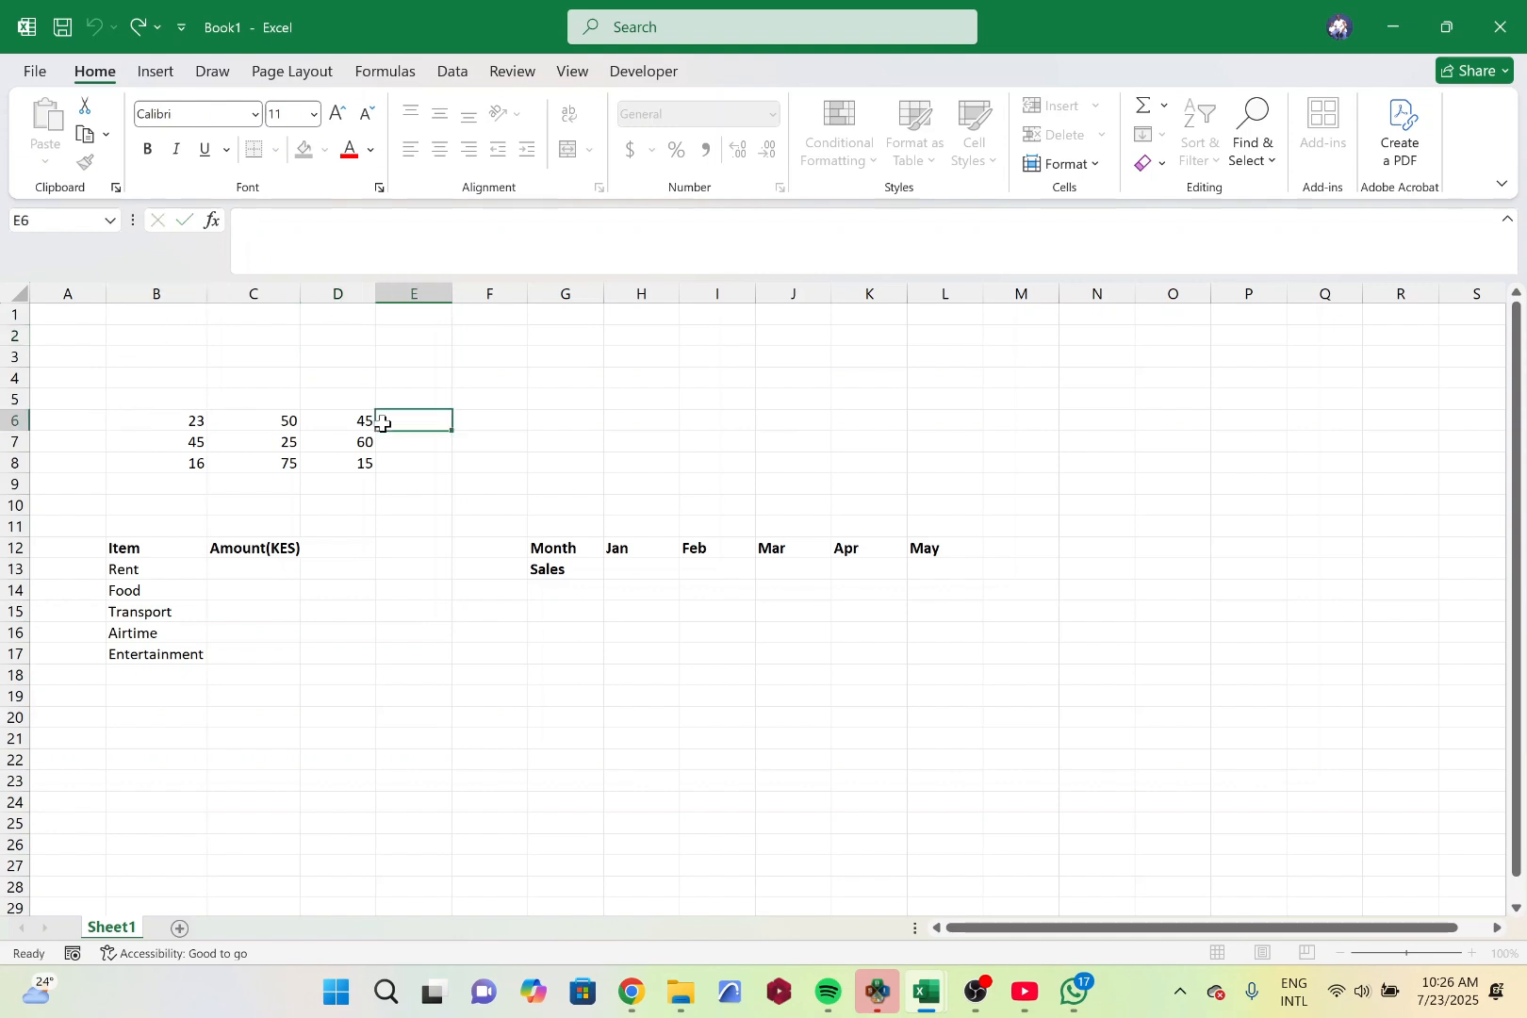
# Select the numbers in B6:D6 and then the block B6:E8 to view their summary statistics
pyautogui.click(190, 421)
pyautogui.moveTo(189, 421); pyautogui.dragTo(329, 420)
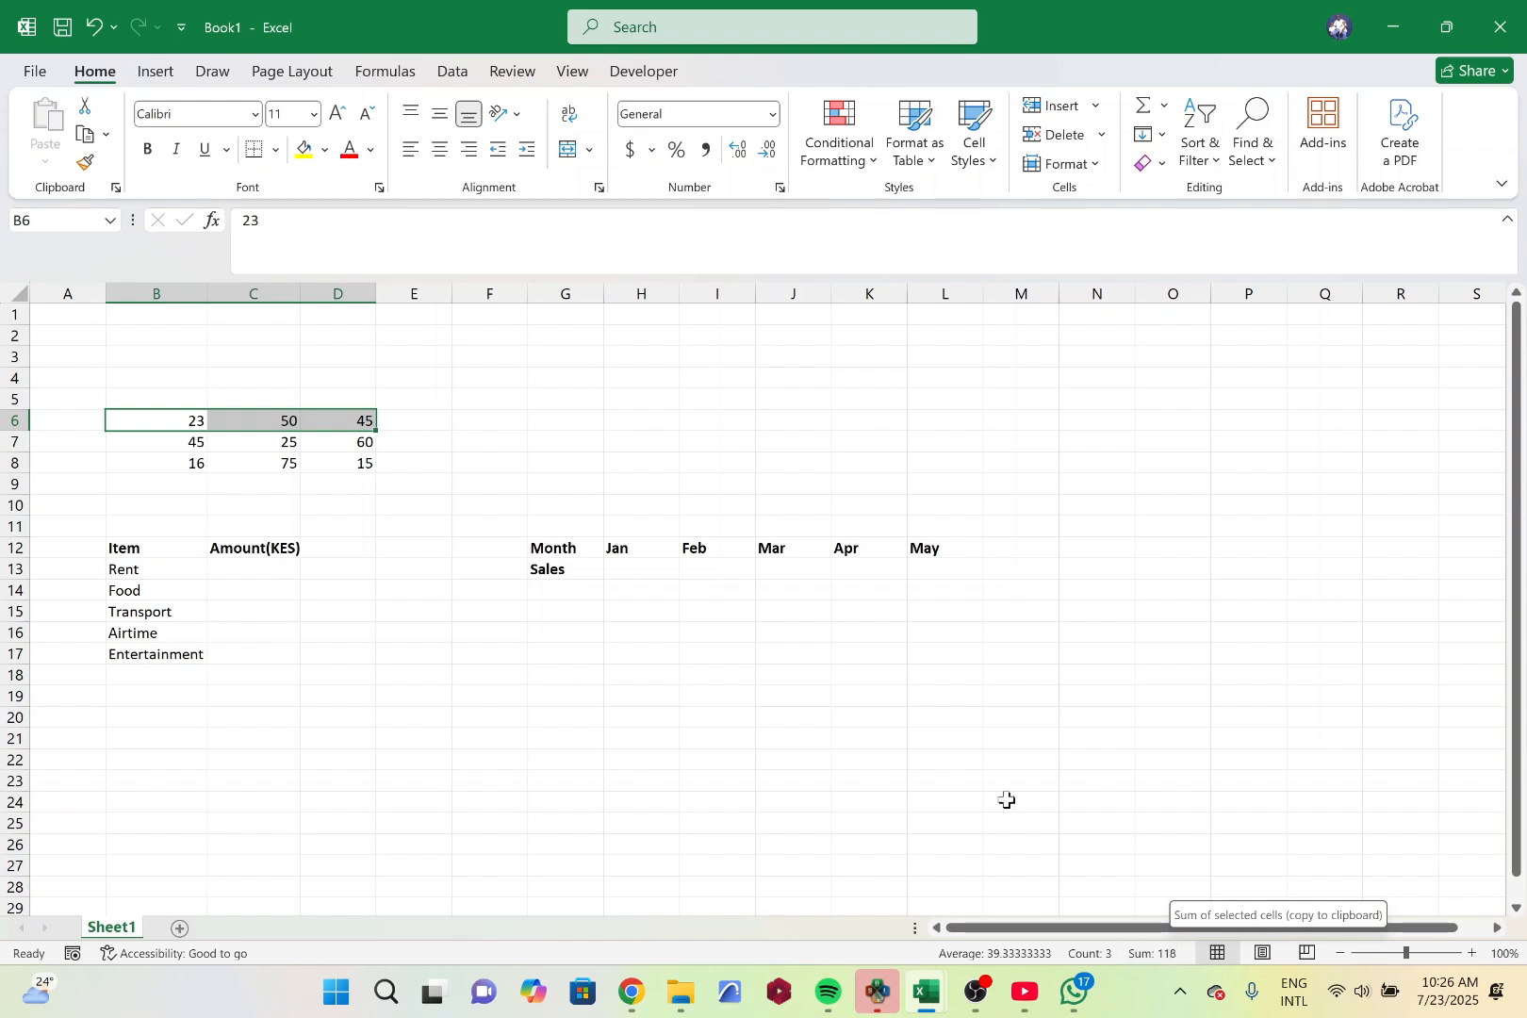
pyautogui.click(160, 384)
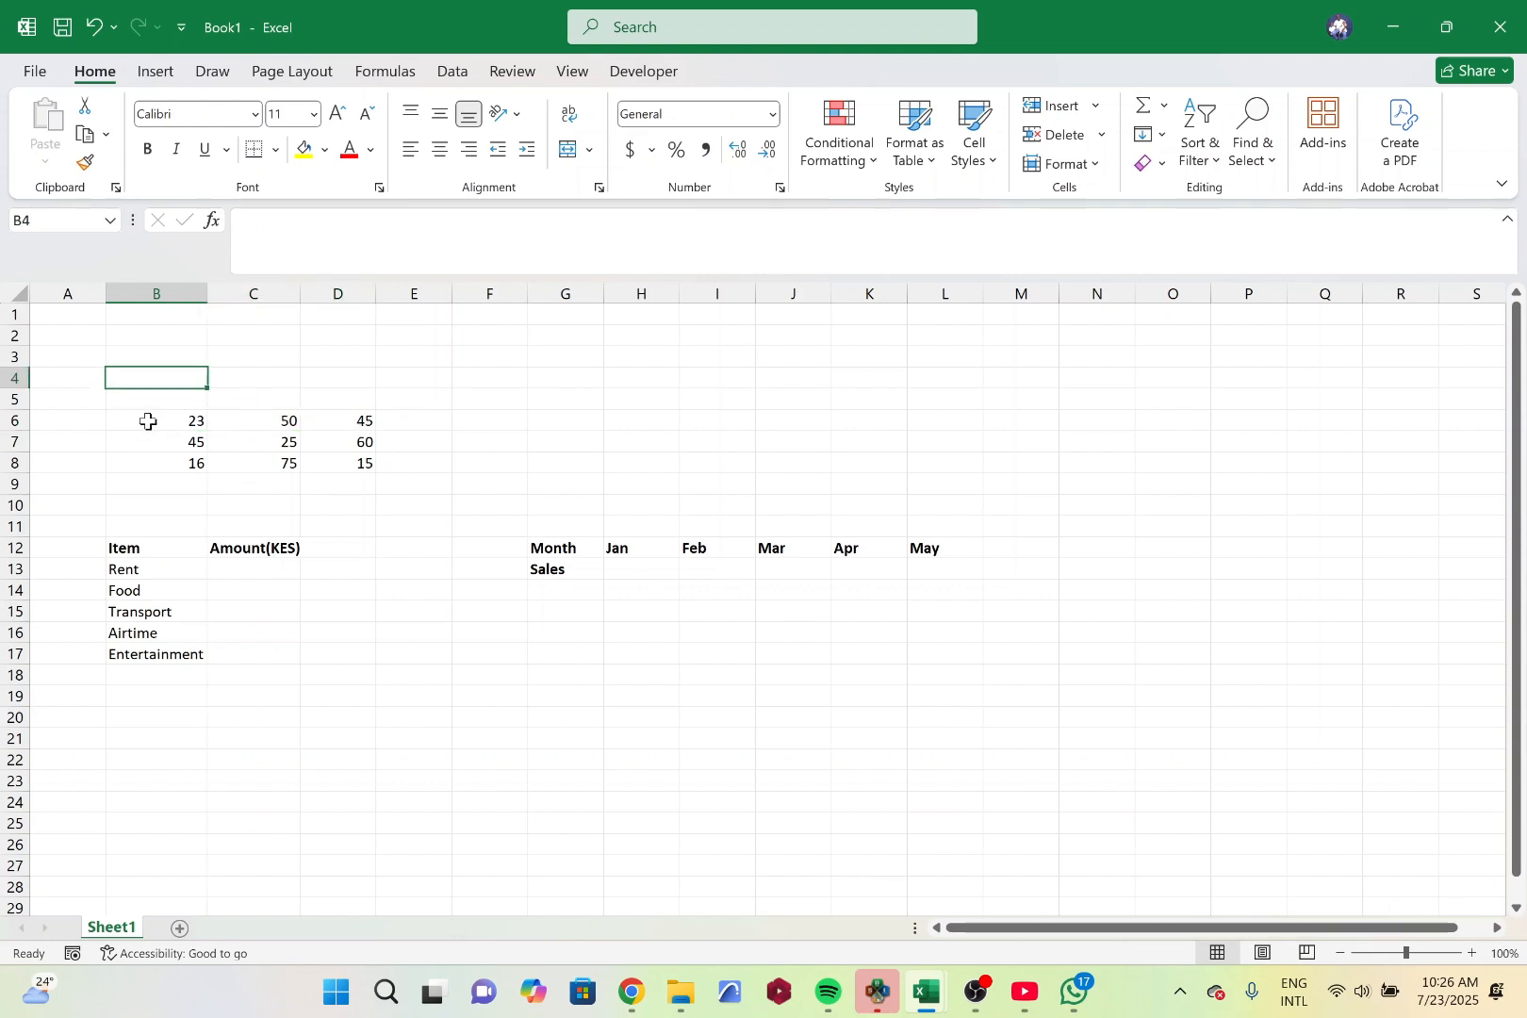
pyautogui.moveTo(146, 419); pyautogui.dragTo(394, 476)
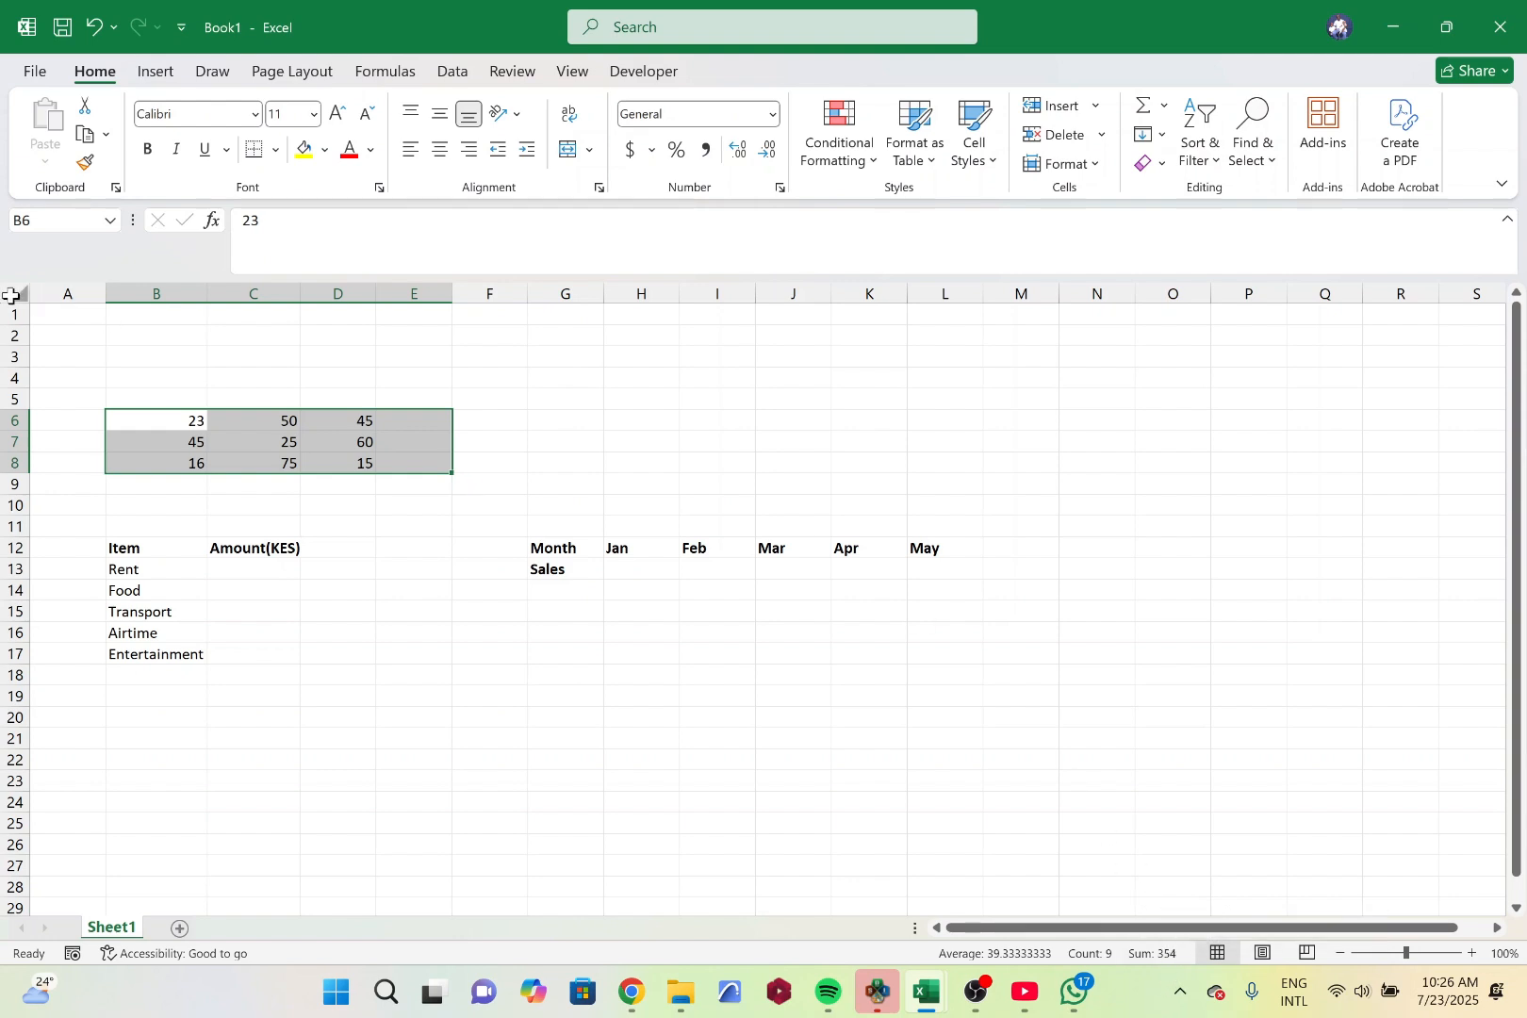
pyautogui.click(391, 482)
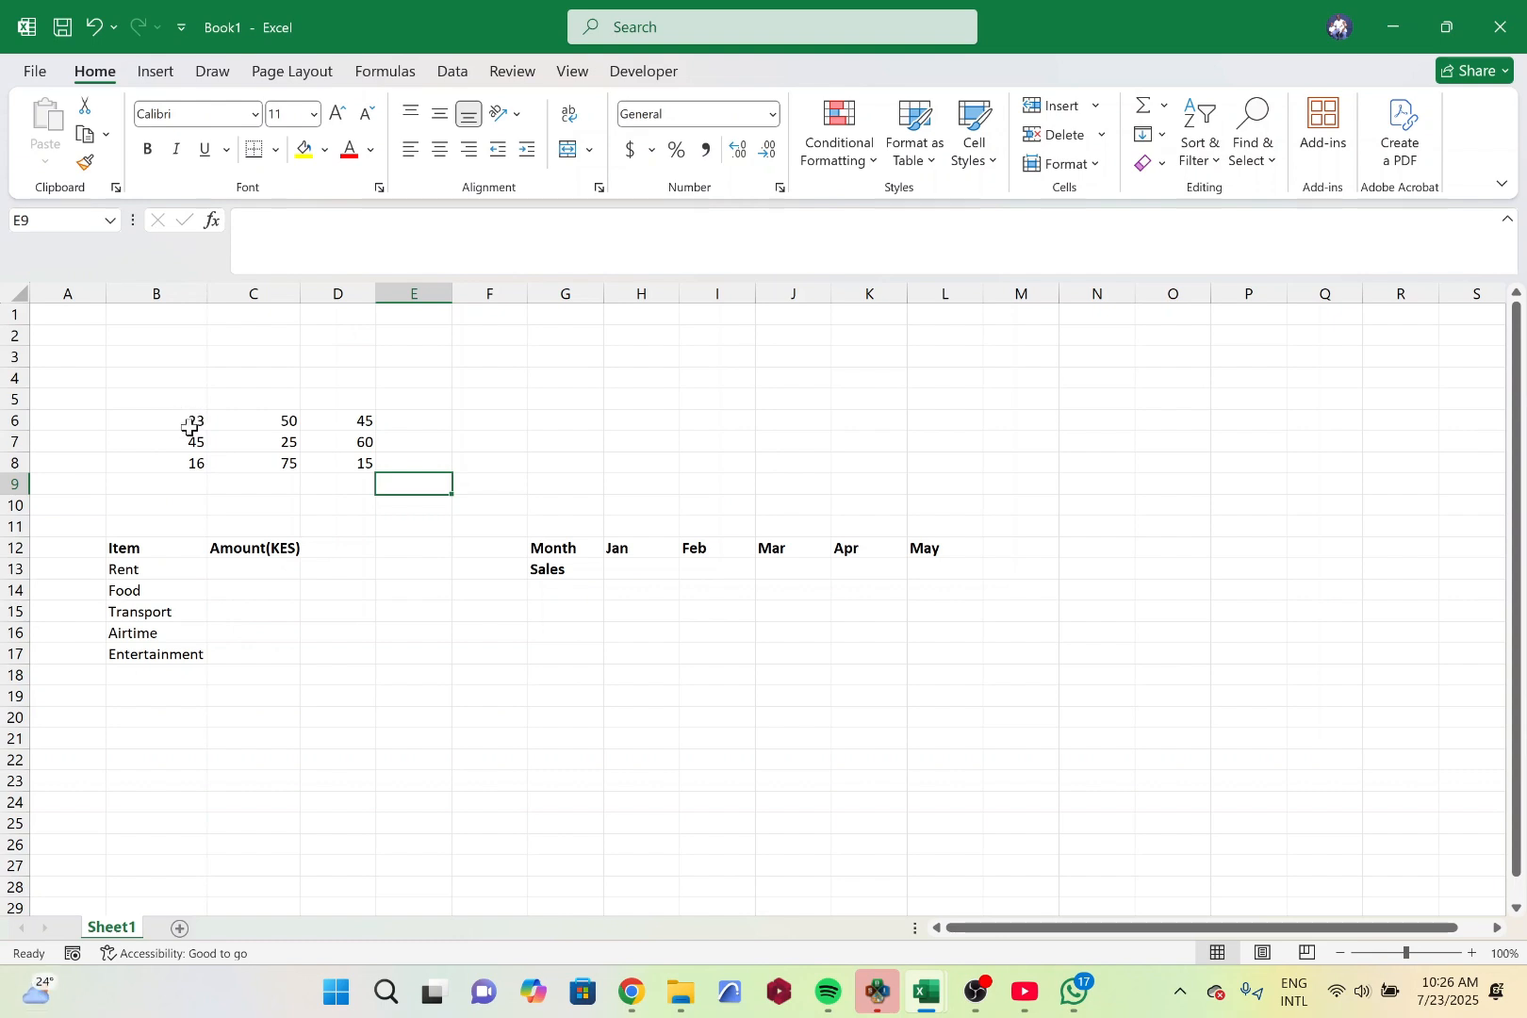
# Total the first number column in cell B9 with the formula =SUM(B6:B8)
pyautogui.click(195, 484)
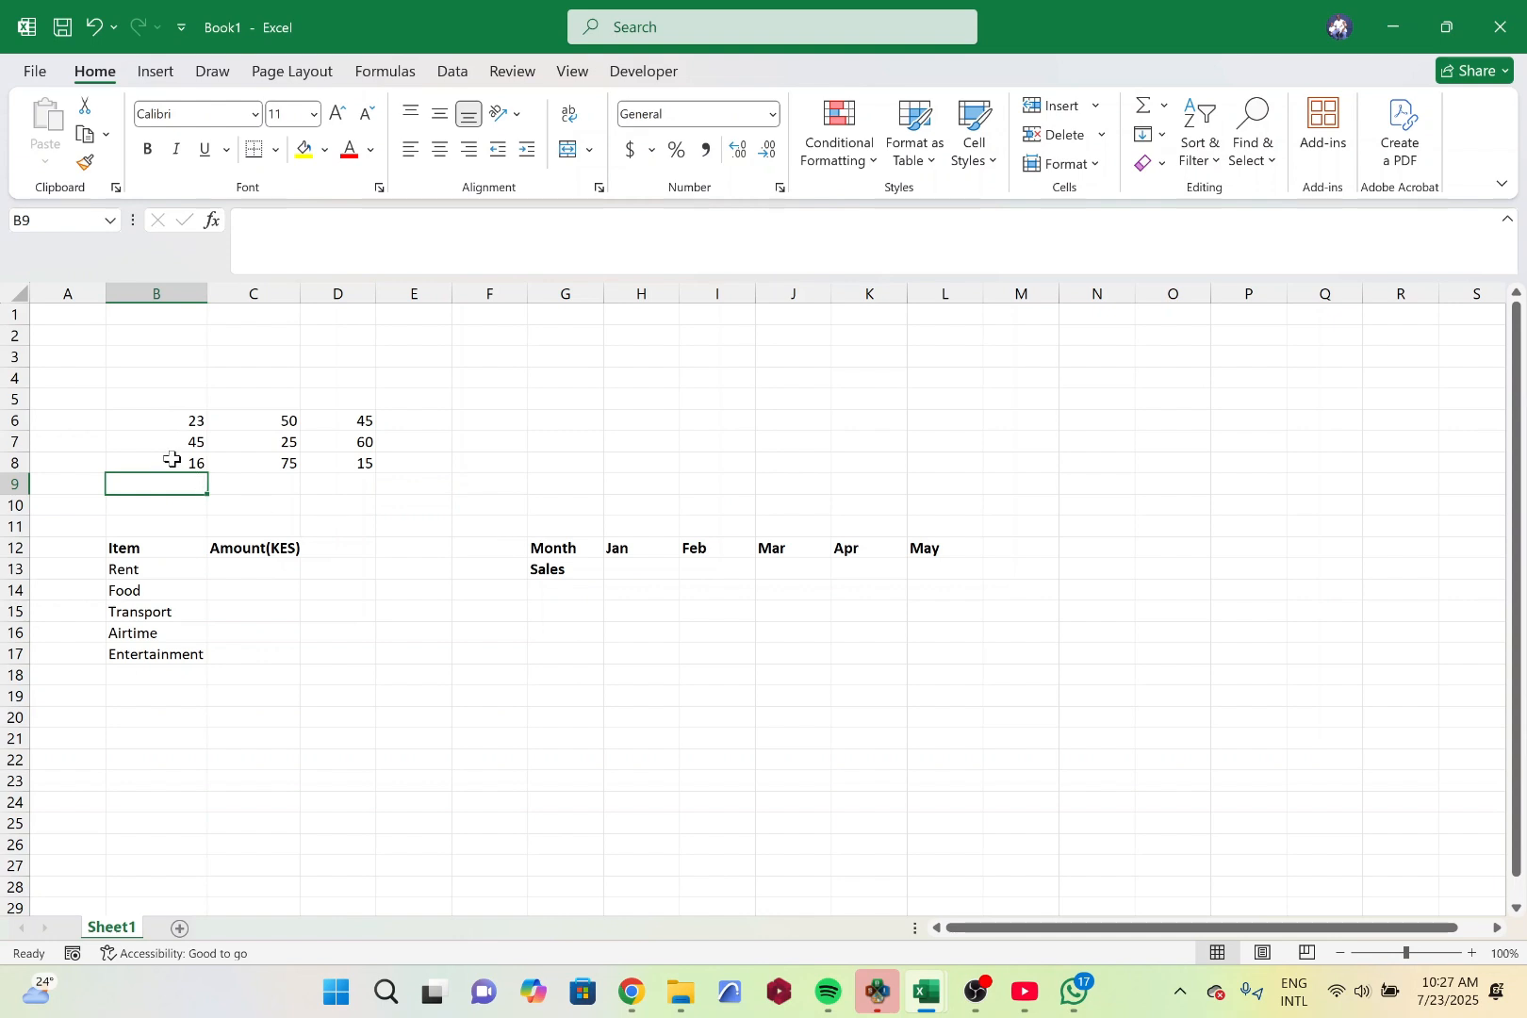
pyautogui.write('=')
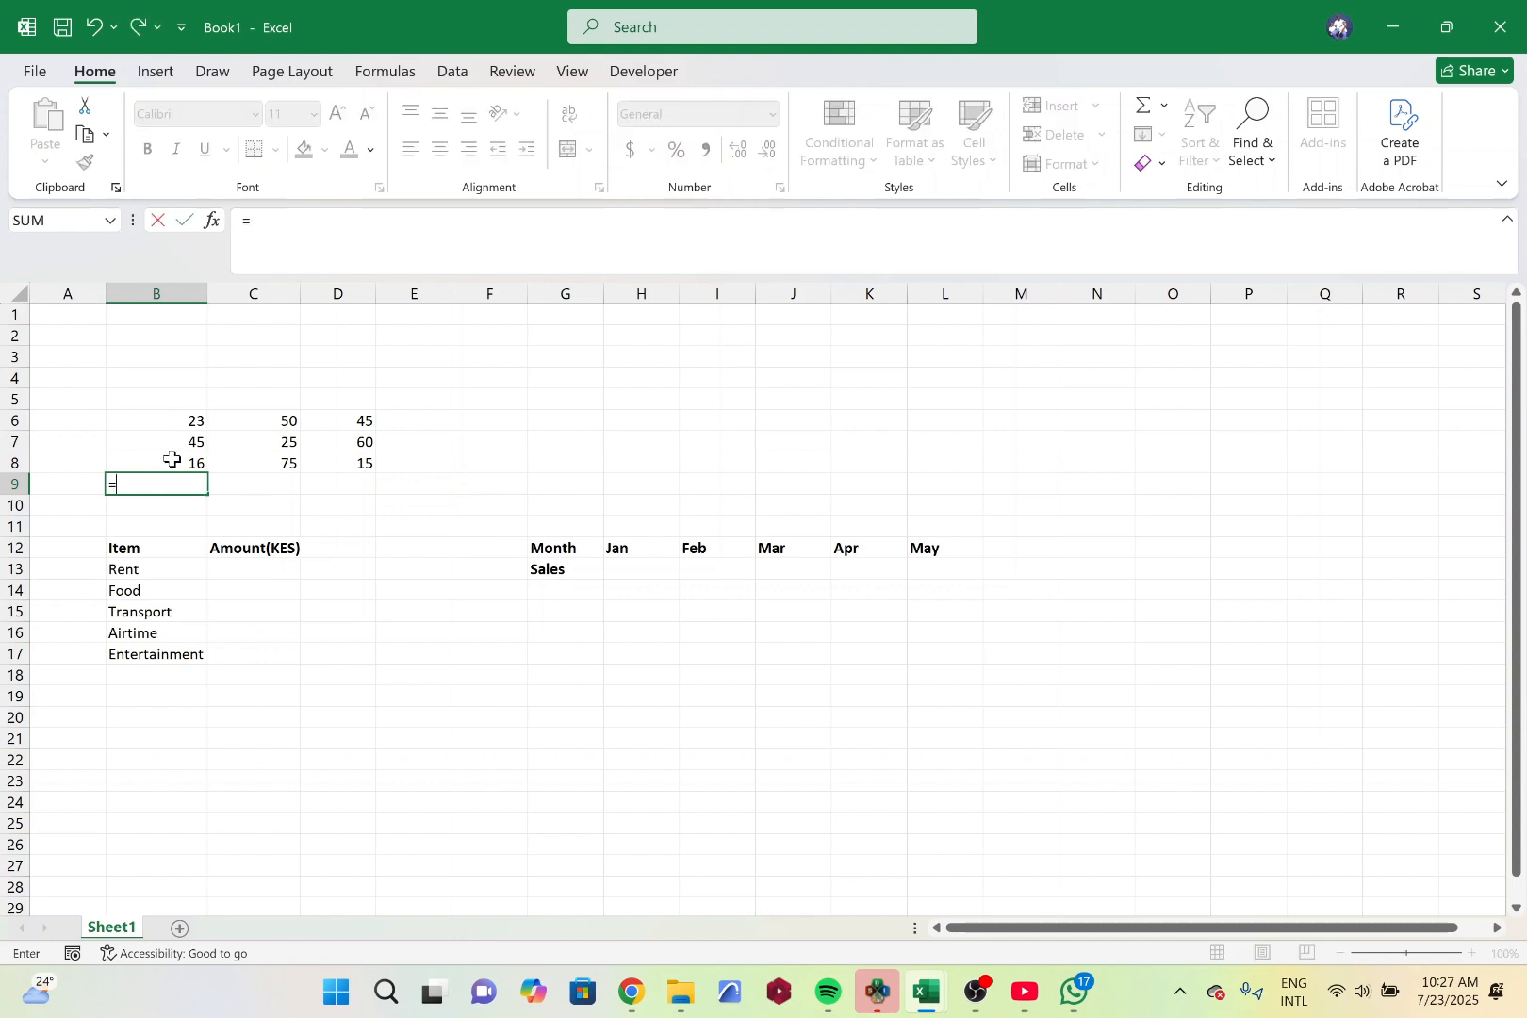
pyautogui.write('sum')
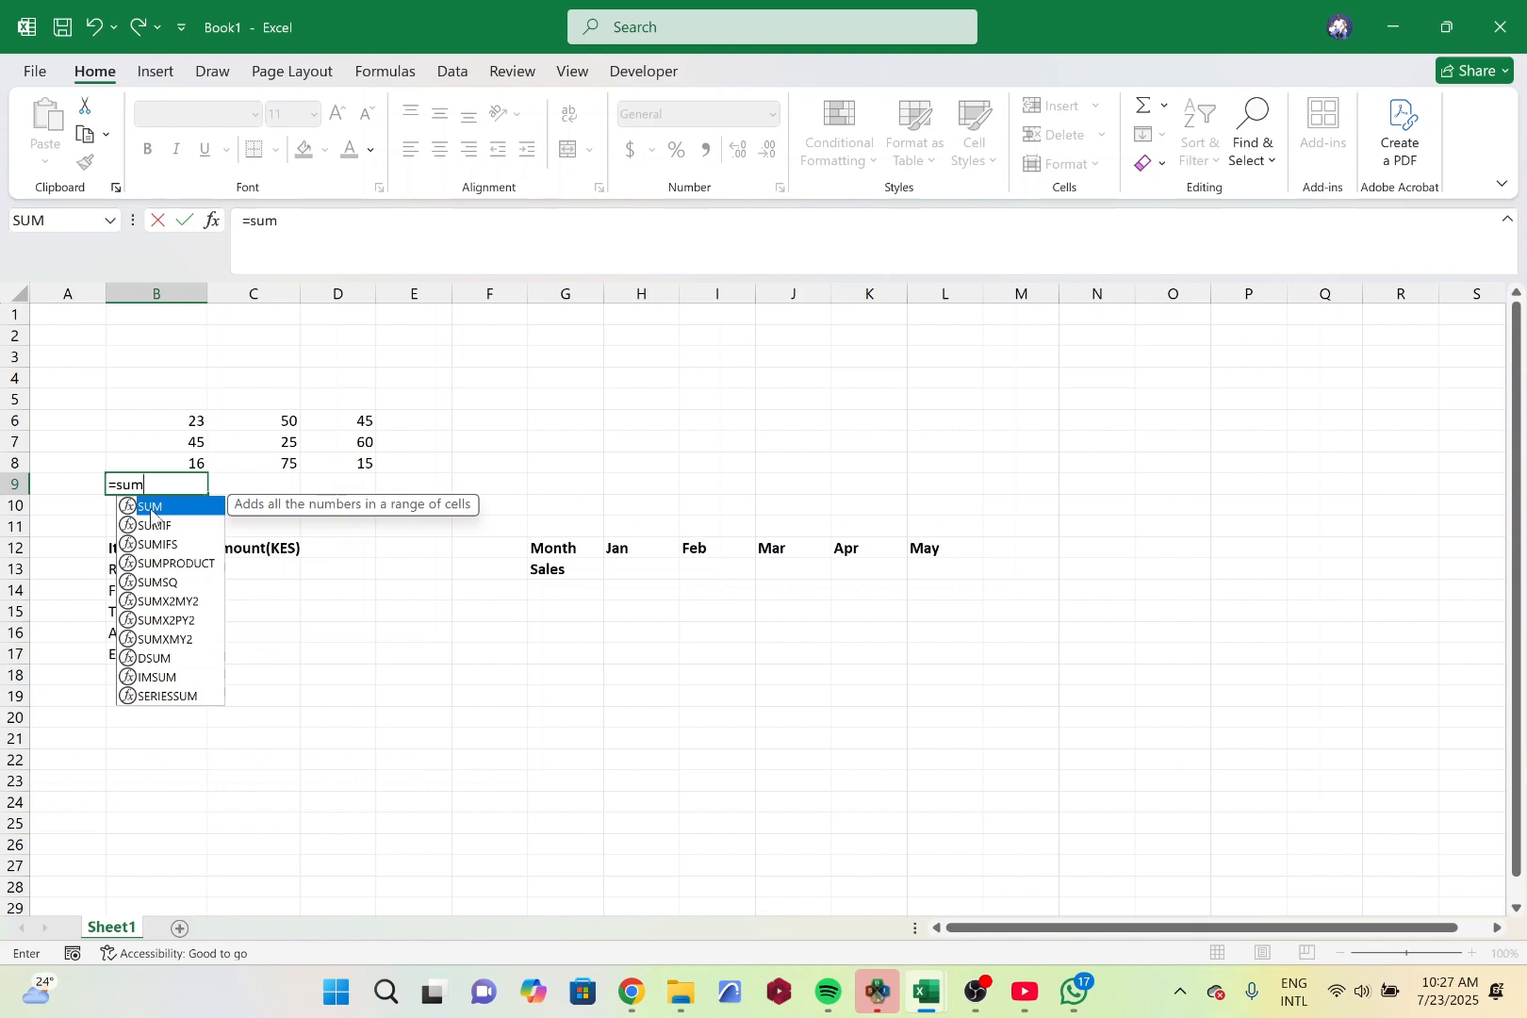
pyautogui.doubleClick(151, 514)
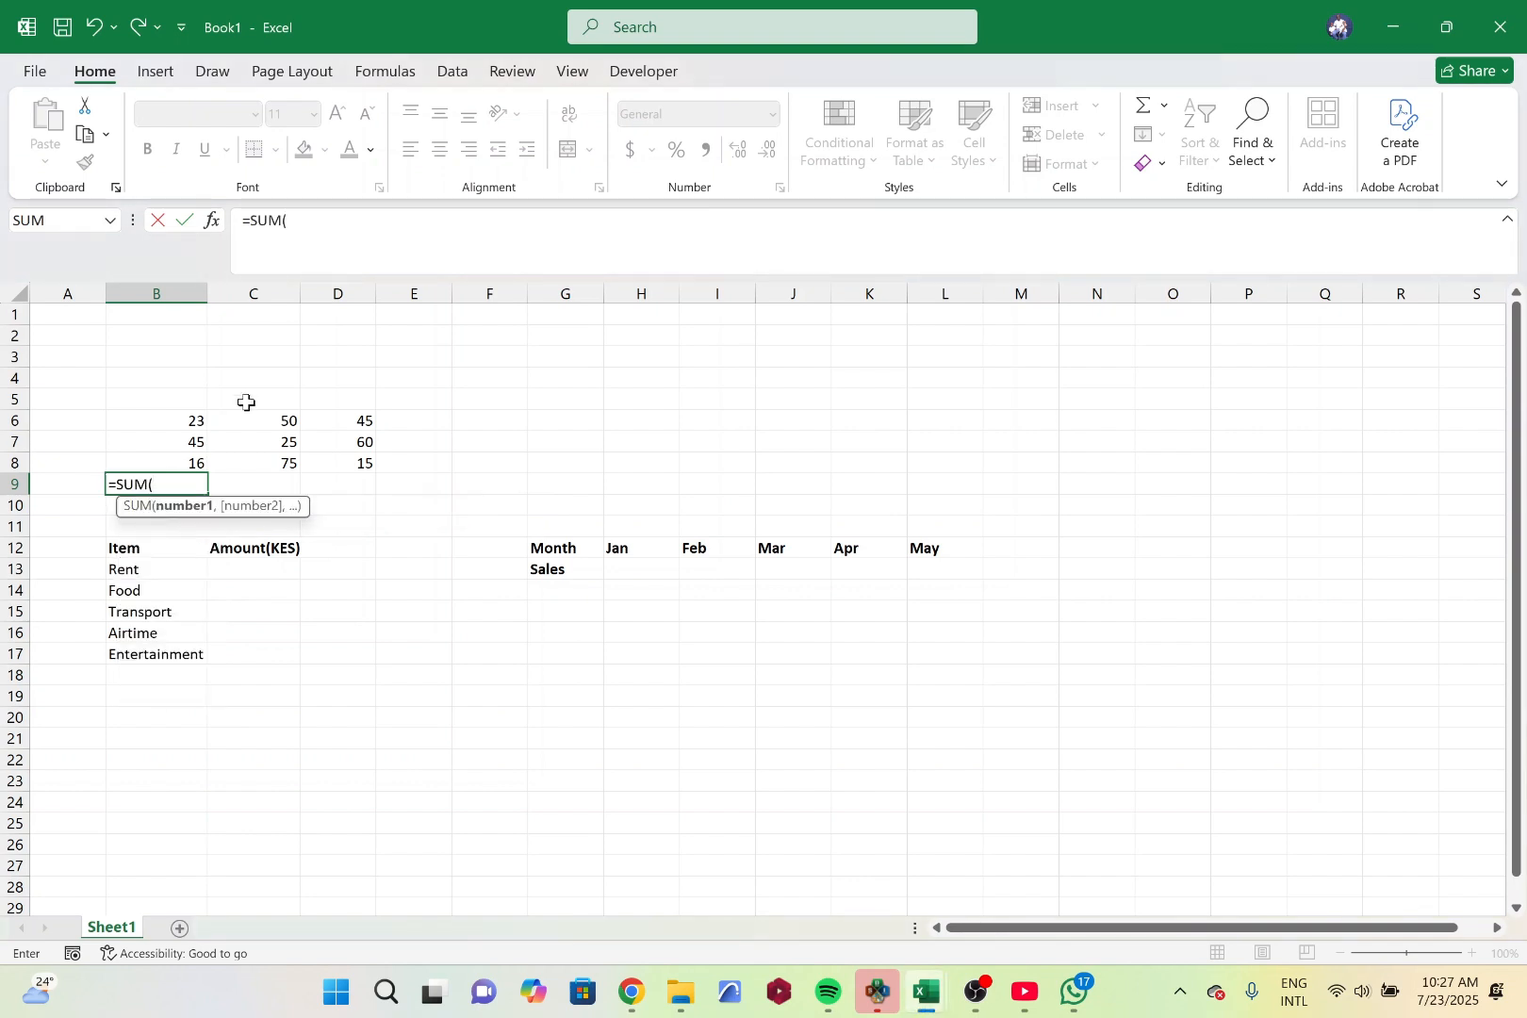
pyautogui.click(186, 422)
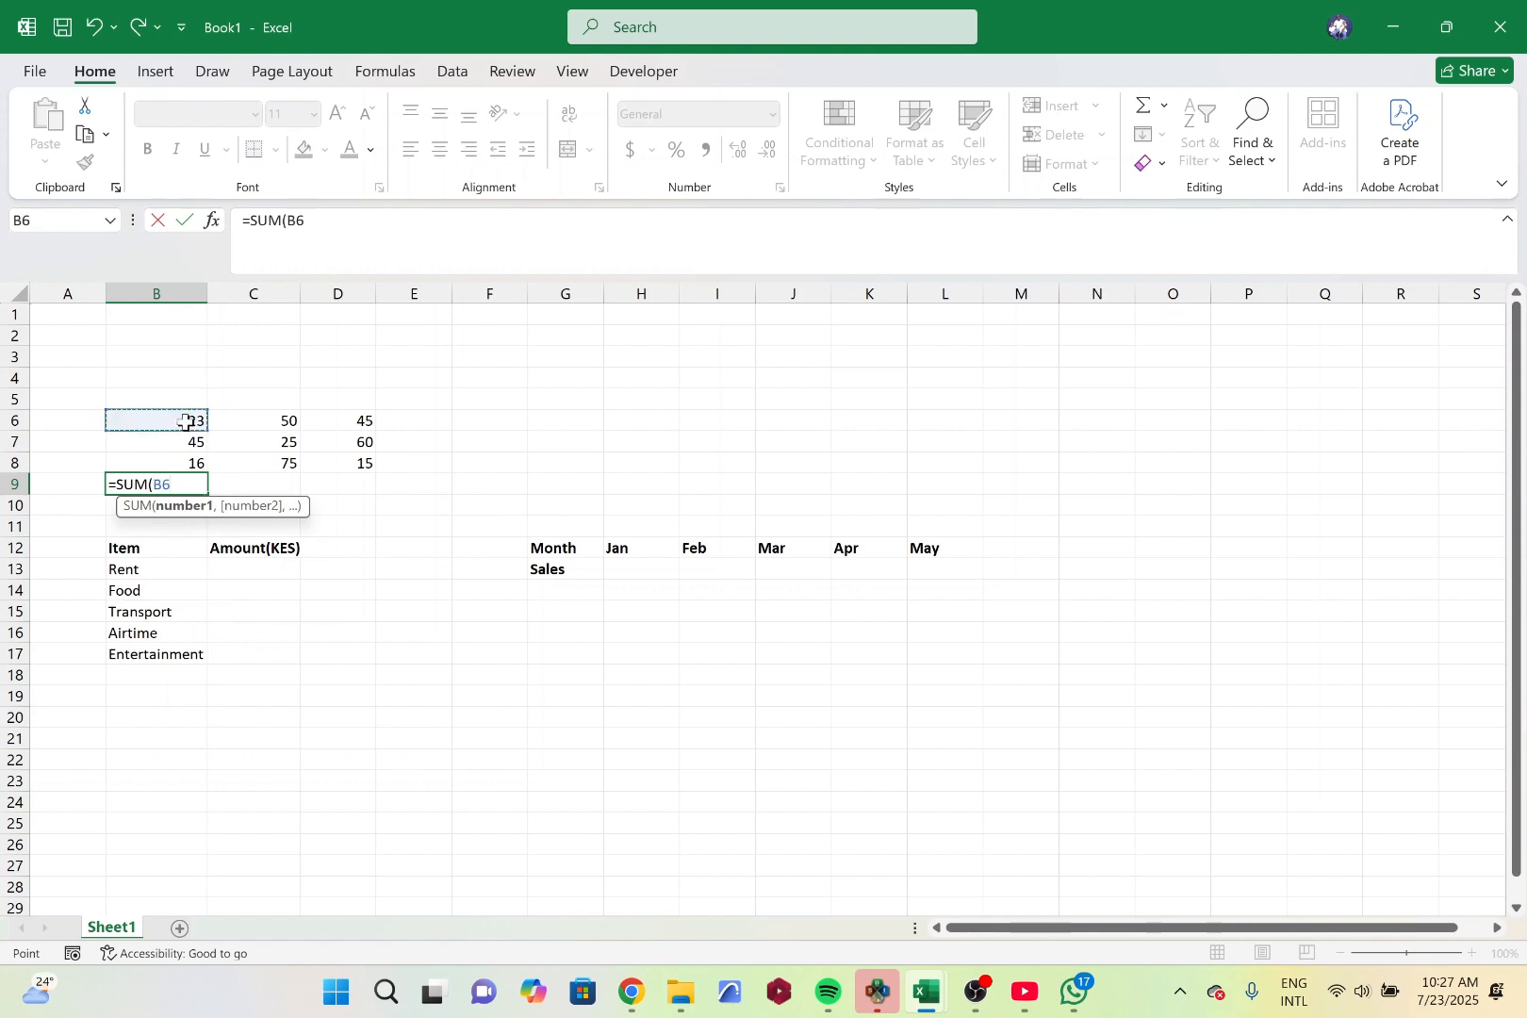
pyautogui.moveTo(186, 423); pyautogui.dragTo(192, 461)
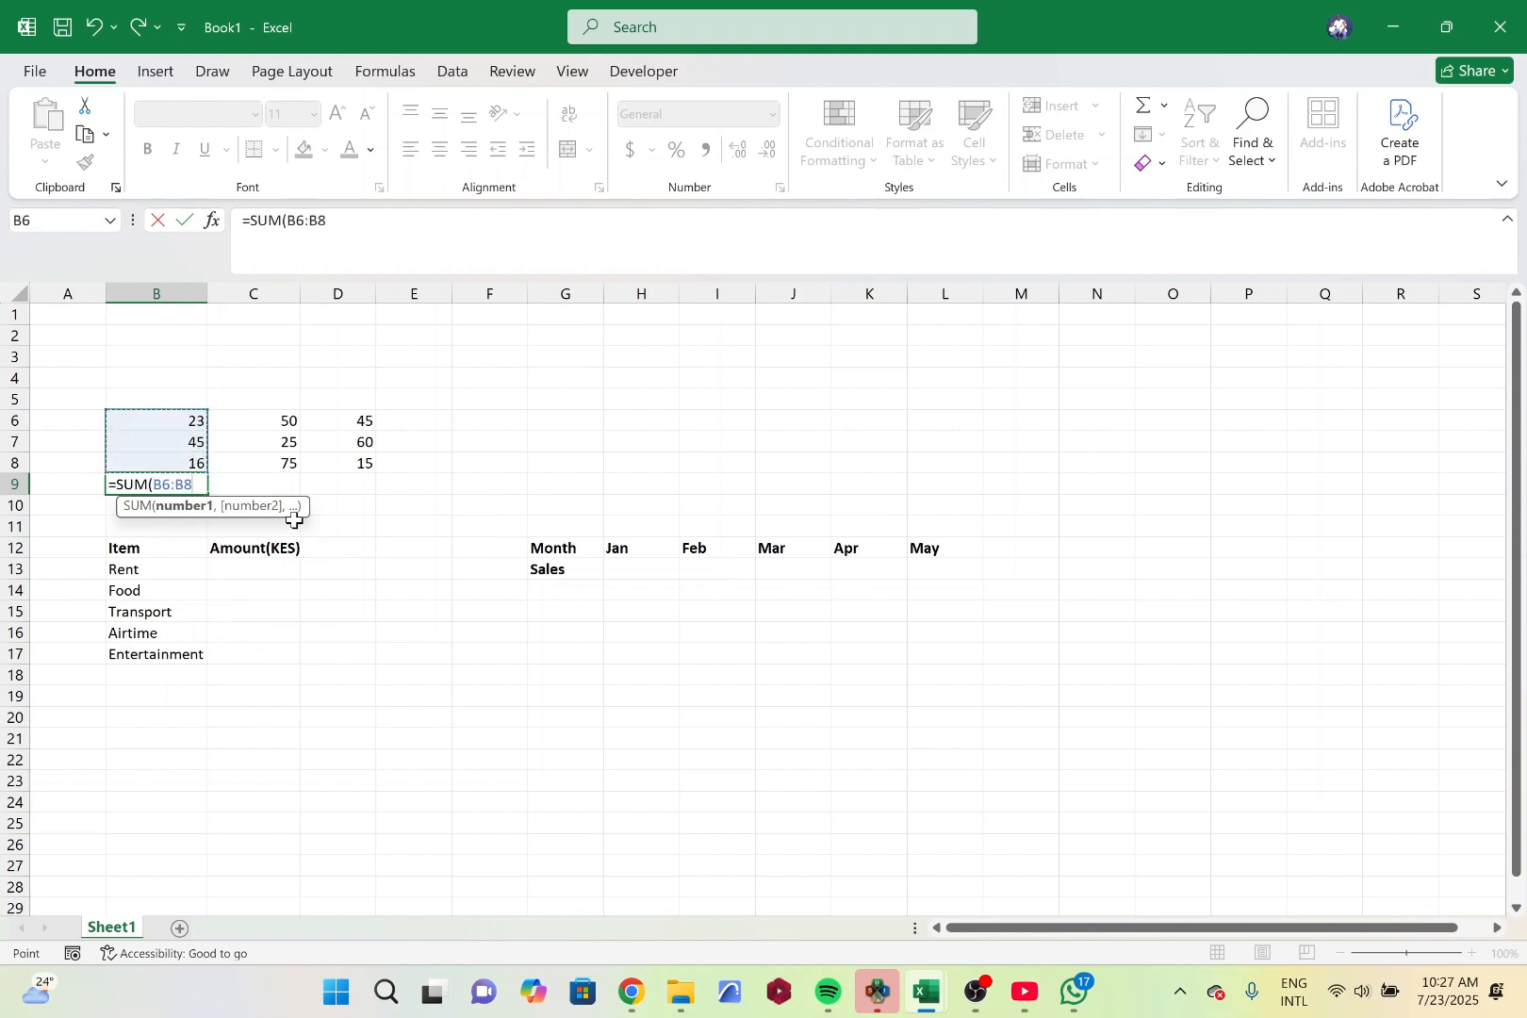
pyautogui.write(')')
pyautogui.press('Return')
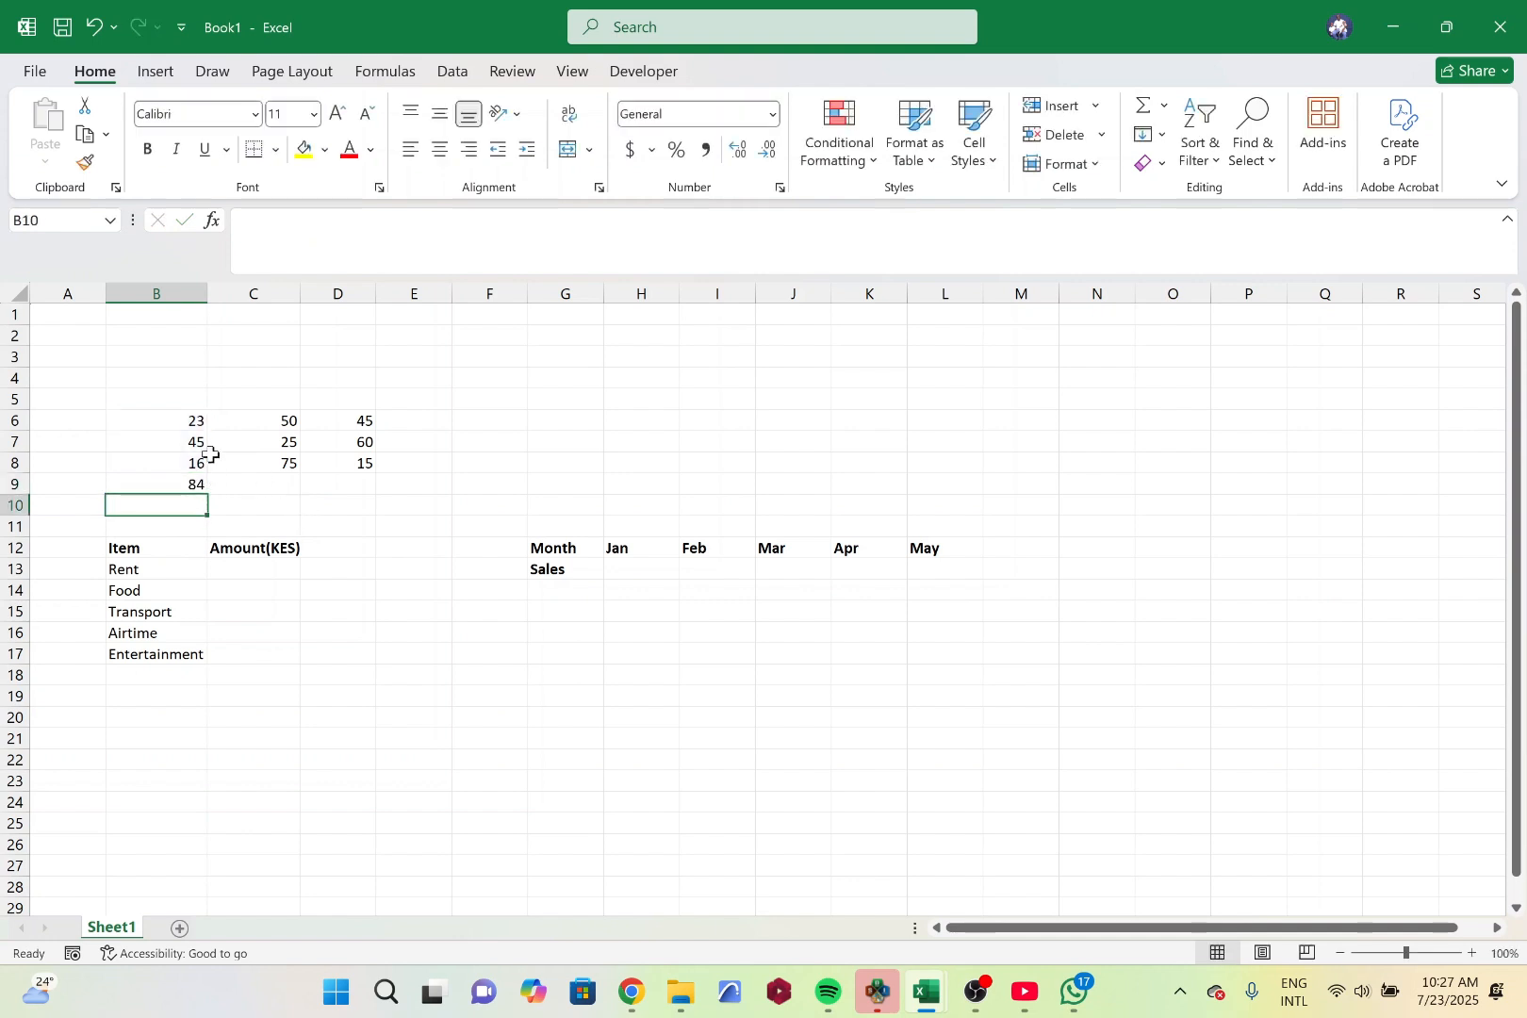
# Add only the first and third numbers of column C in cell C9 with =SUM(C6,C8), then reselect that cell
pyautogui.click(269, 419)
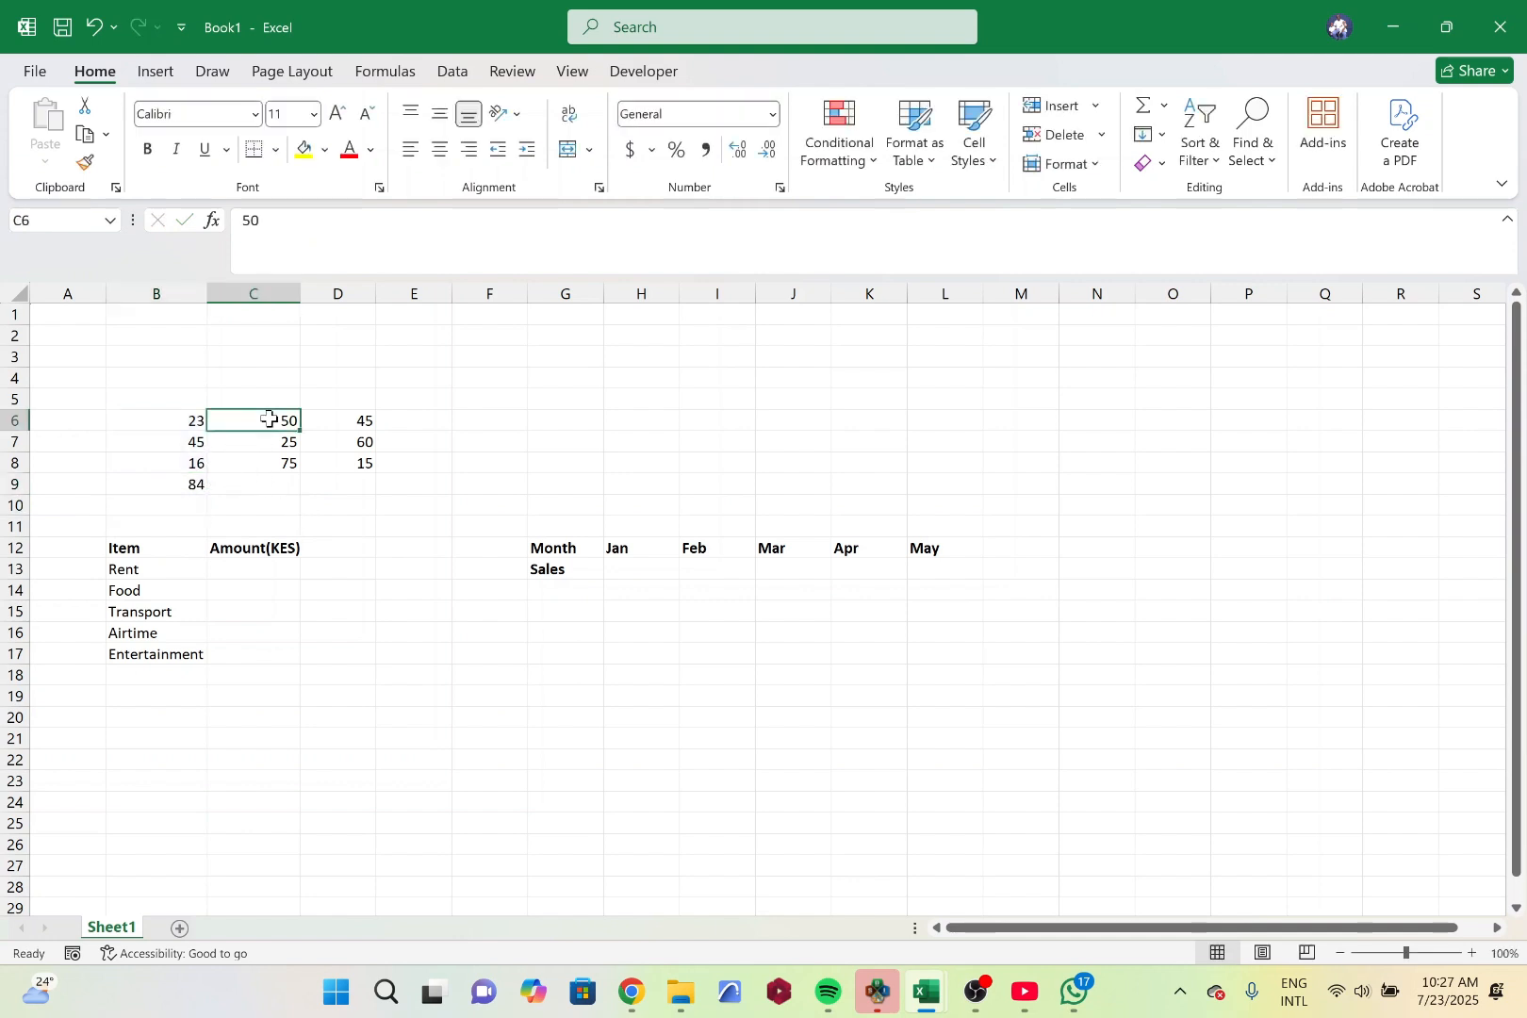
pyautogui.click(269, 483)
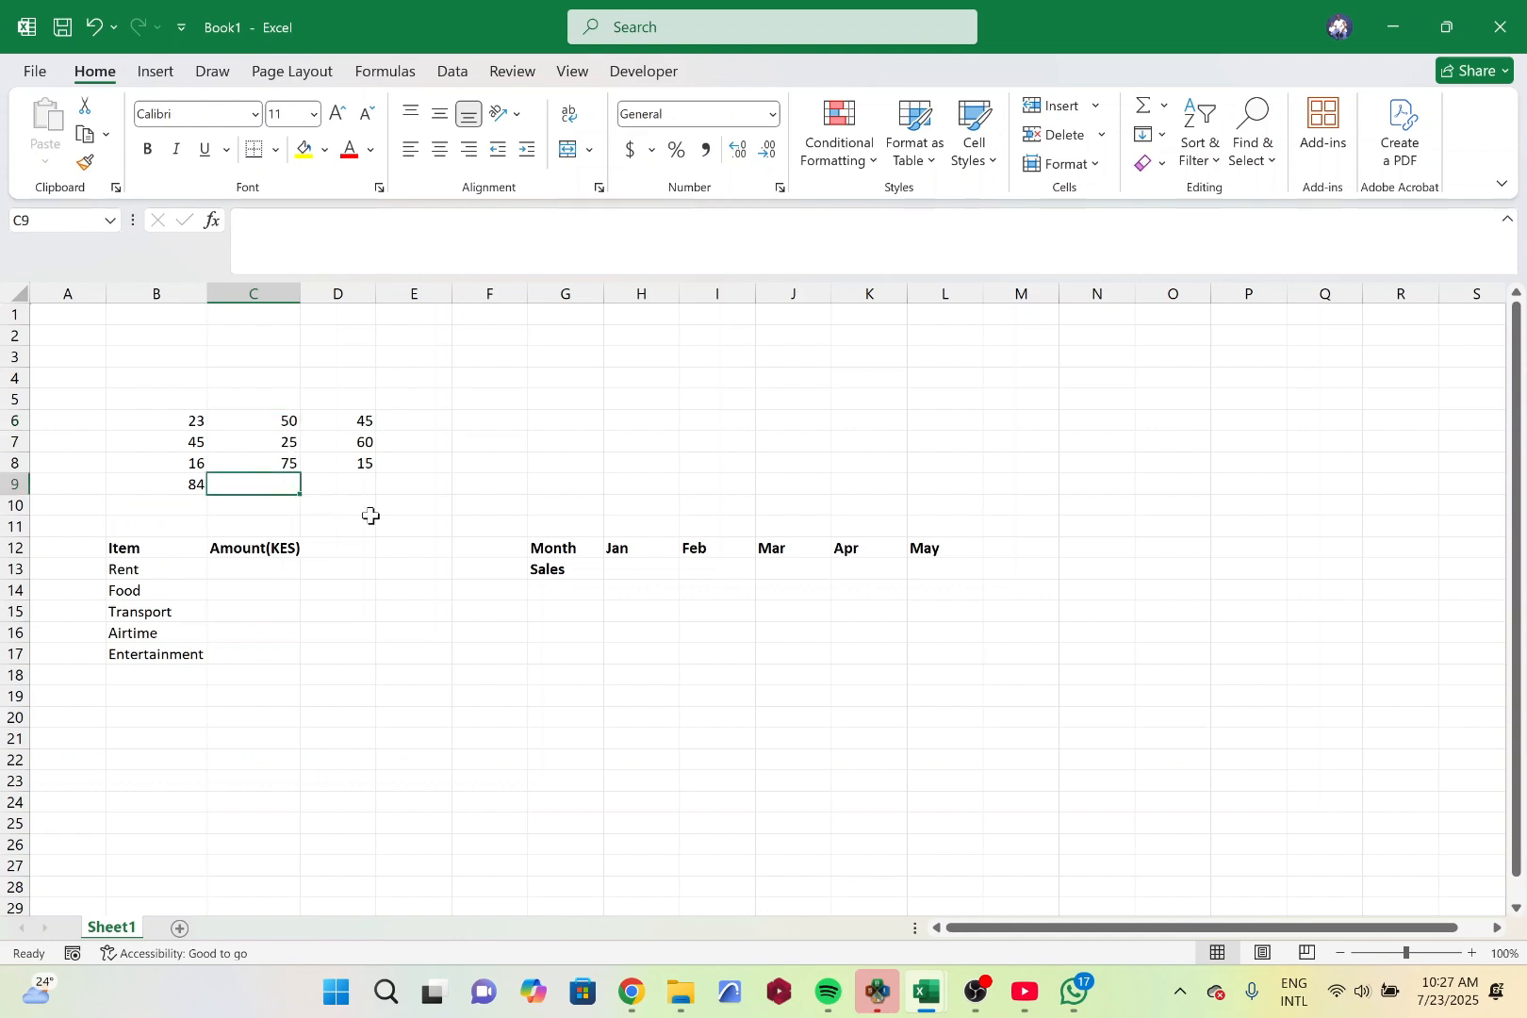
pyautogui.write('=sum')
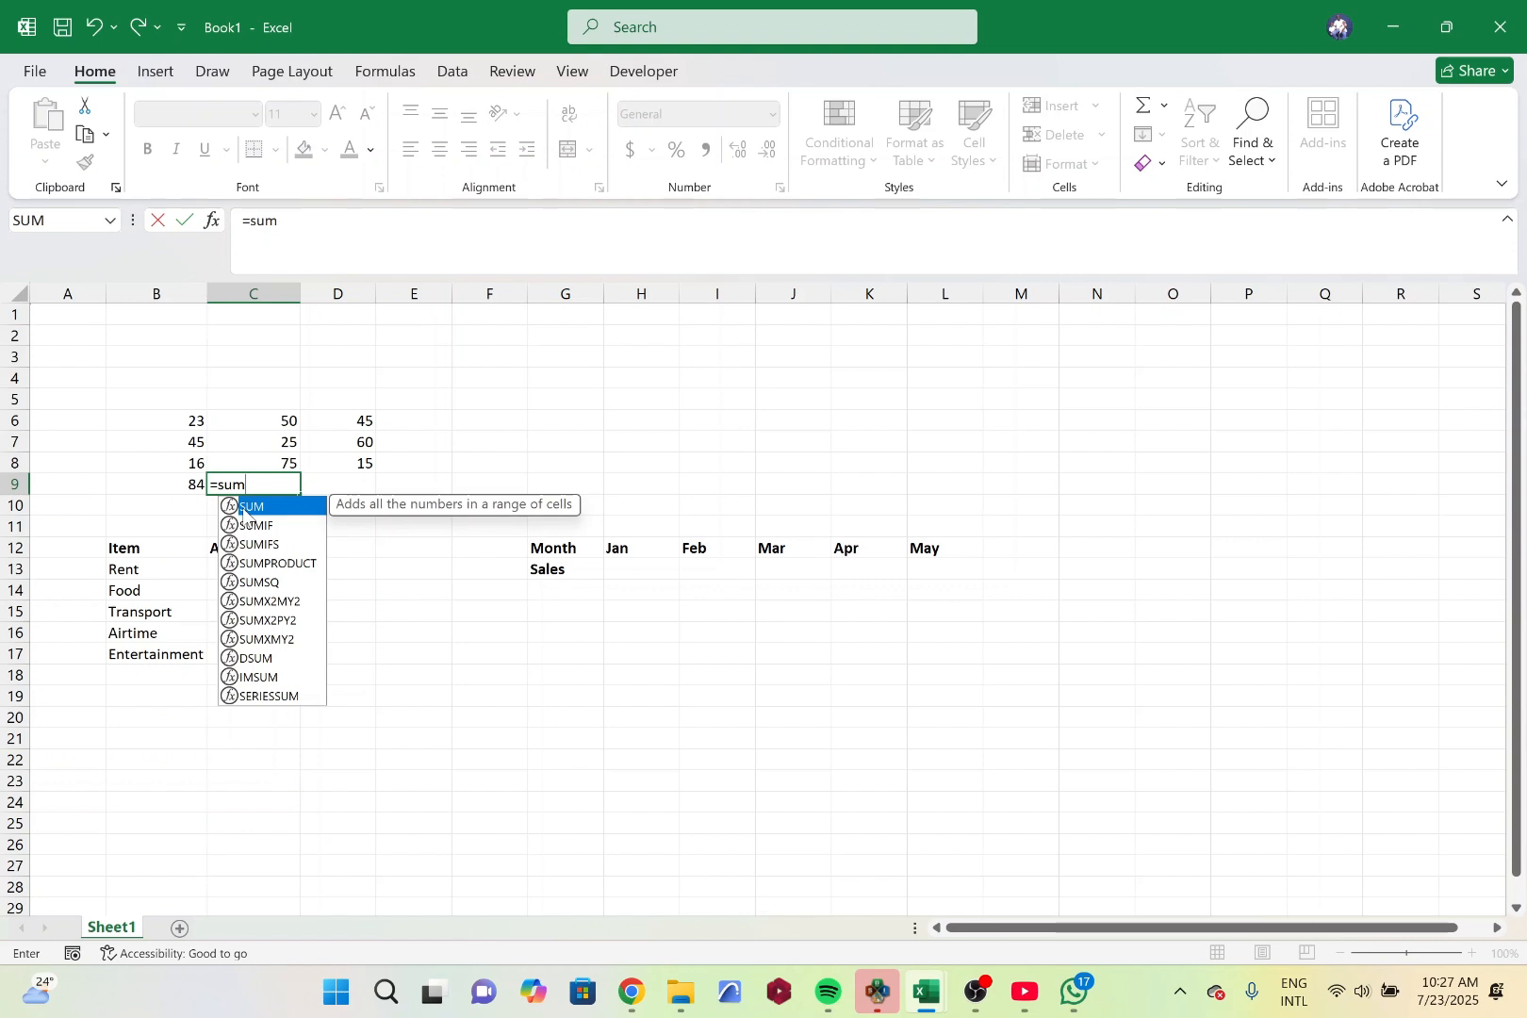
pyautogui.doubleClick(247, 507)
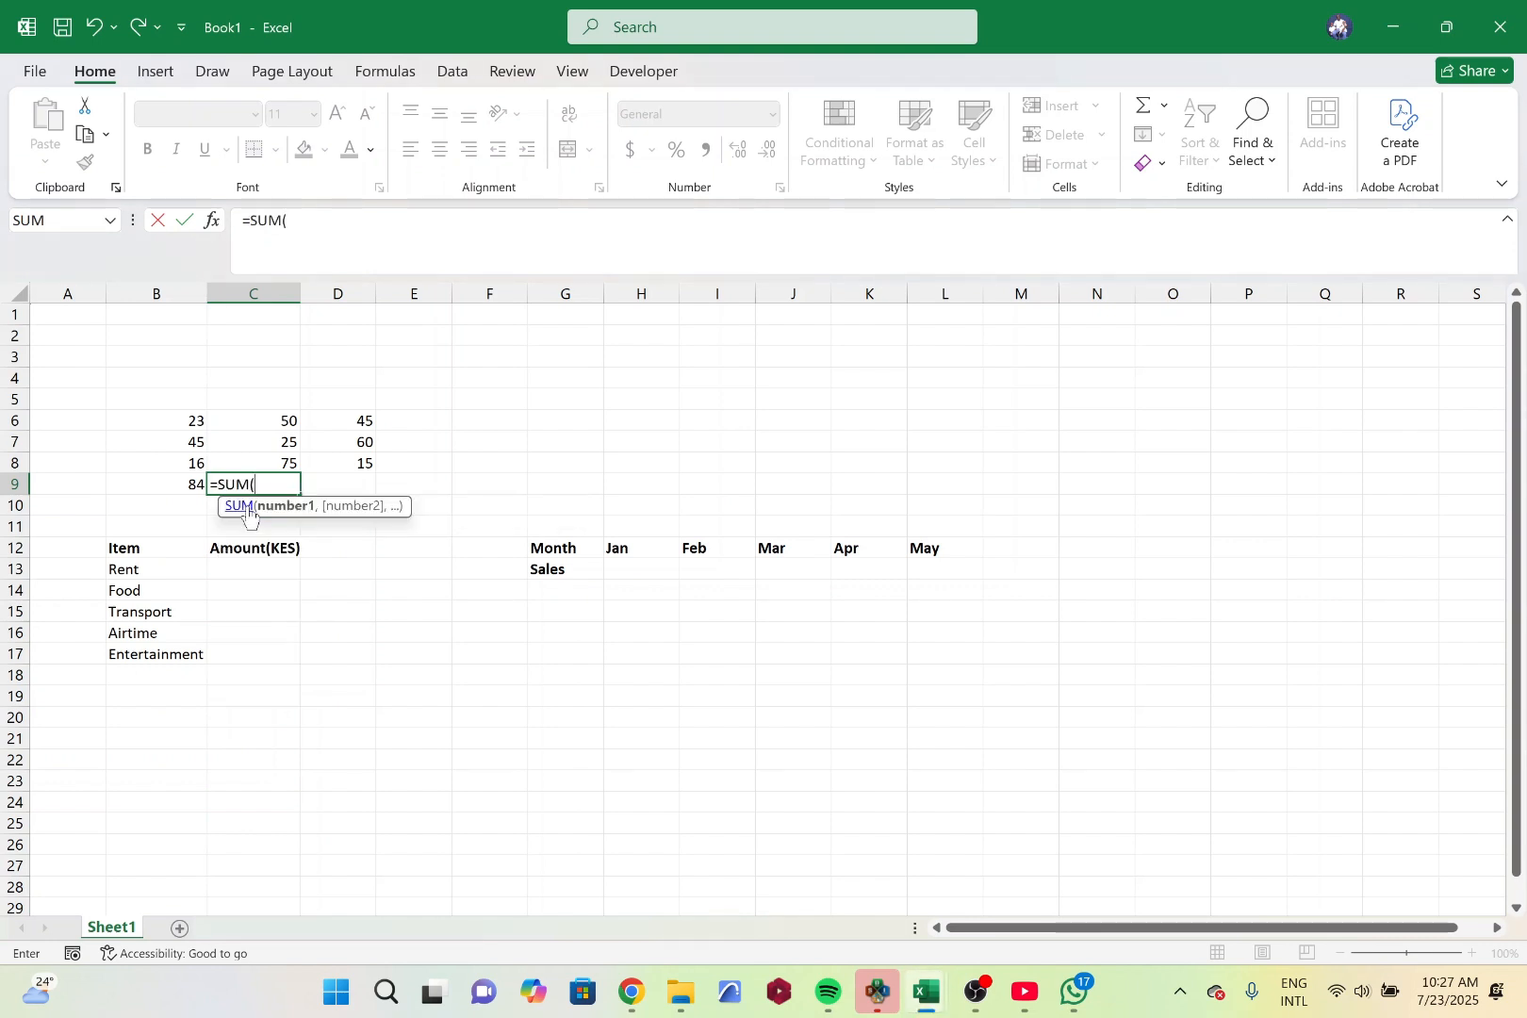
pyautogui.click(285, 424)
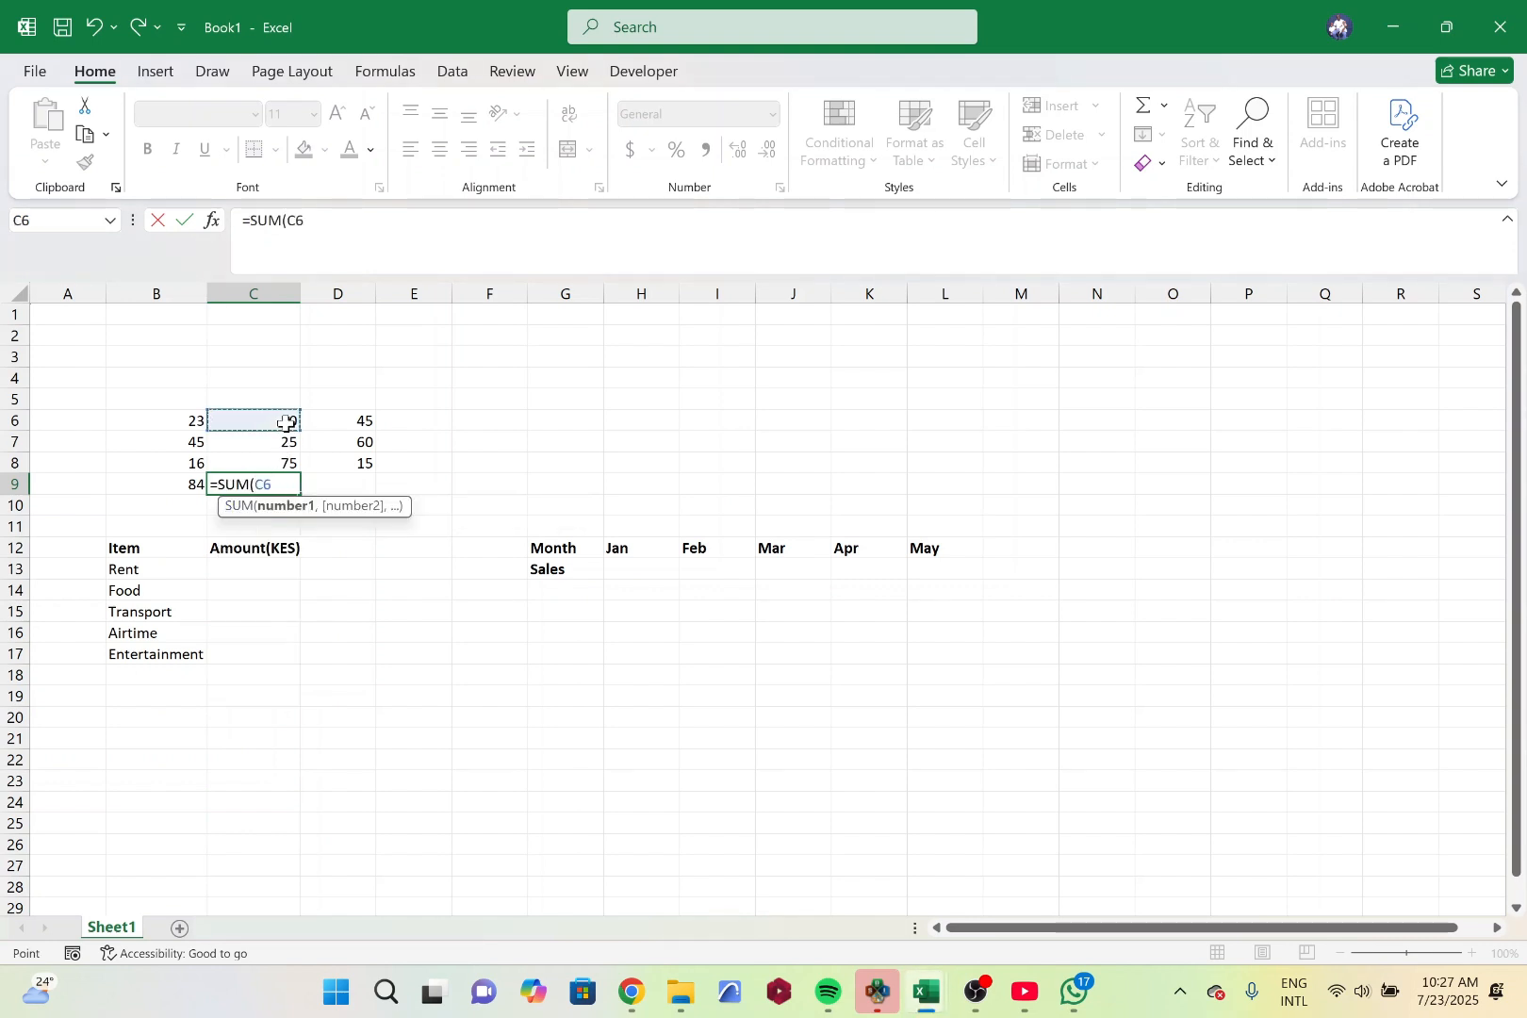
pyautogui.write(',')
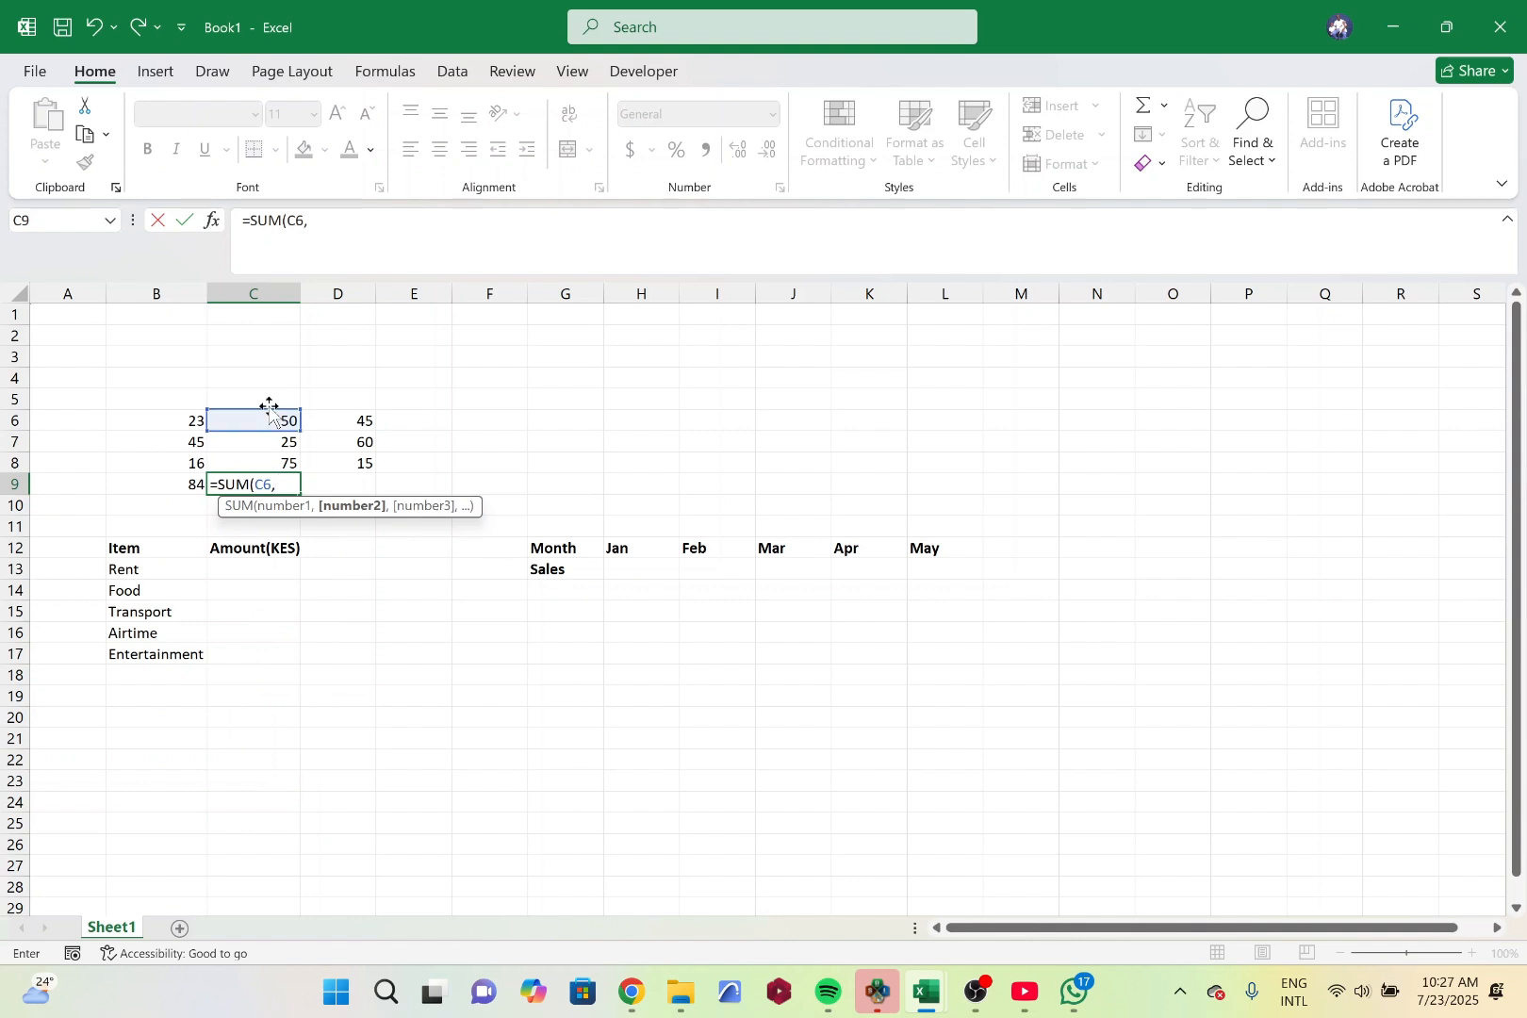
pyautogui.click(277, 461)
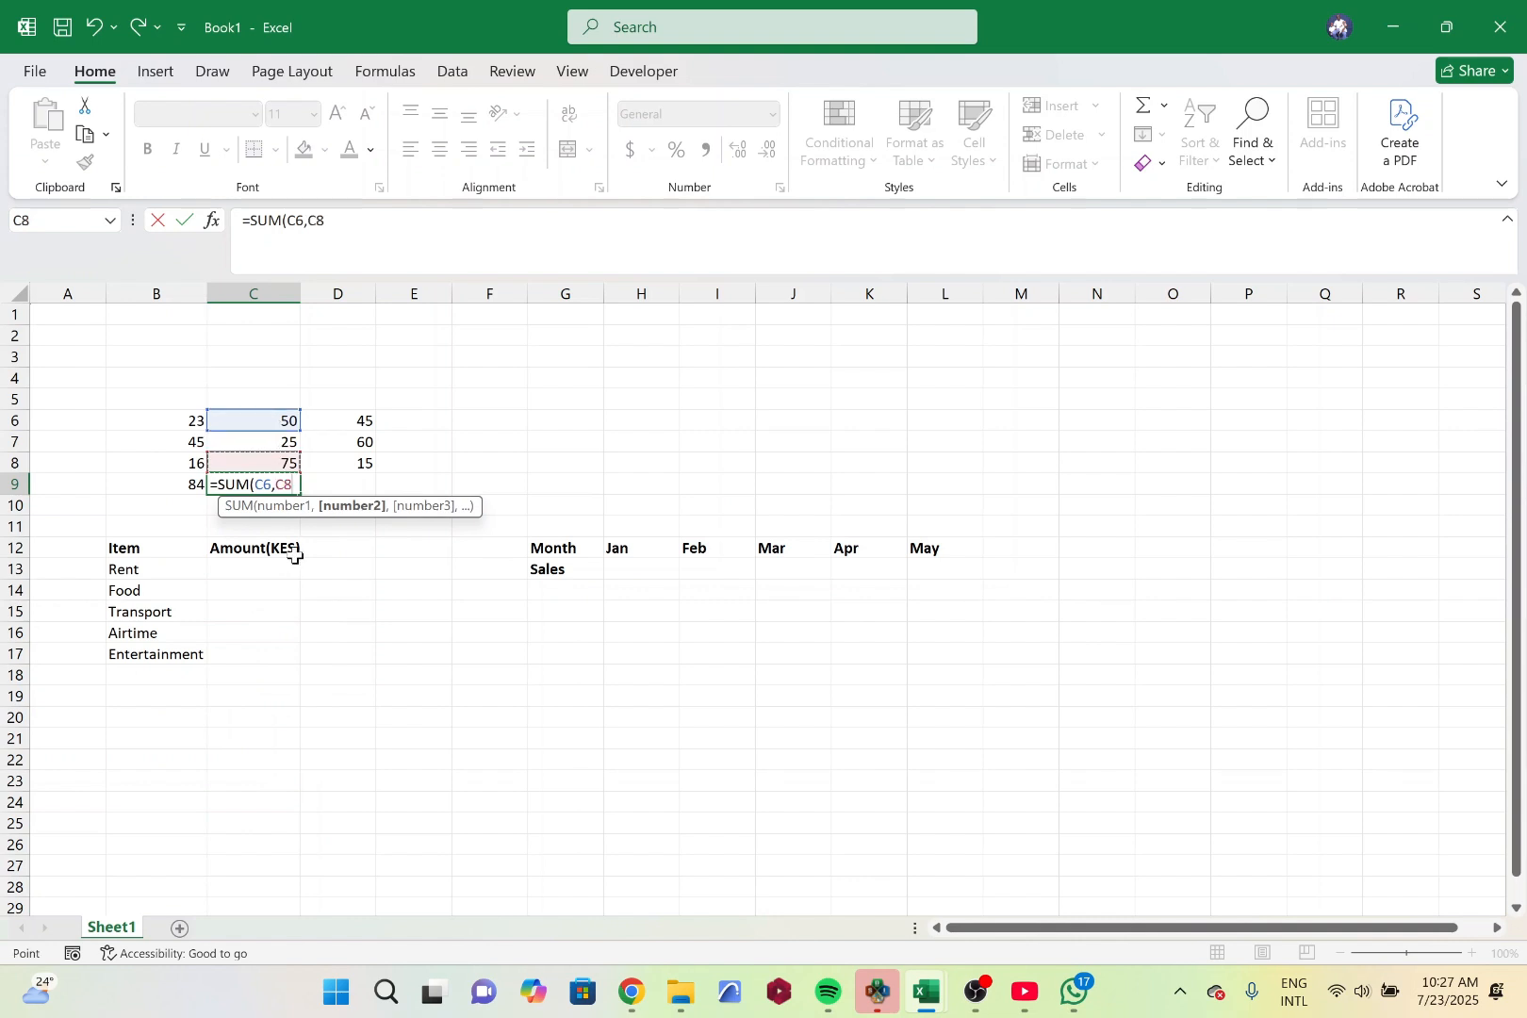
pyautogui.write(')')
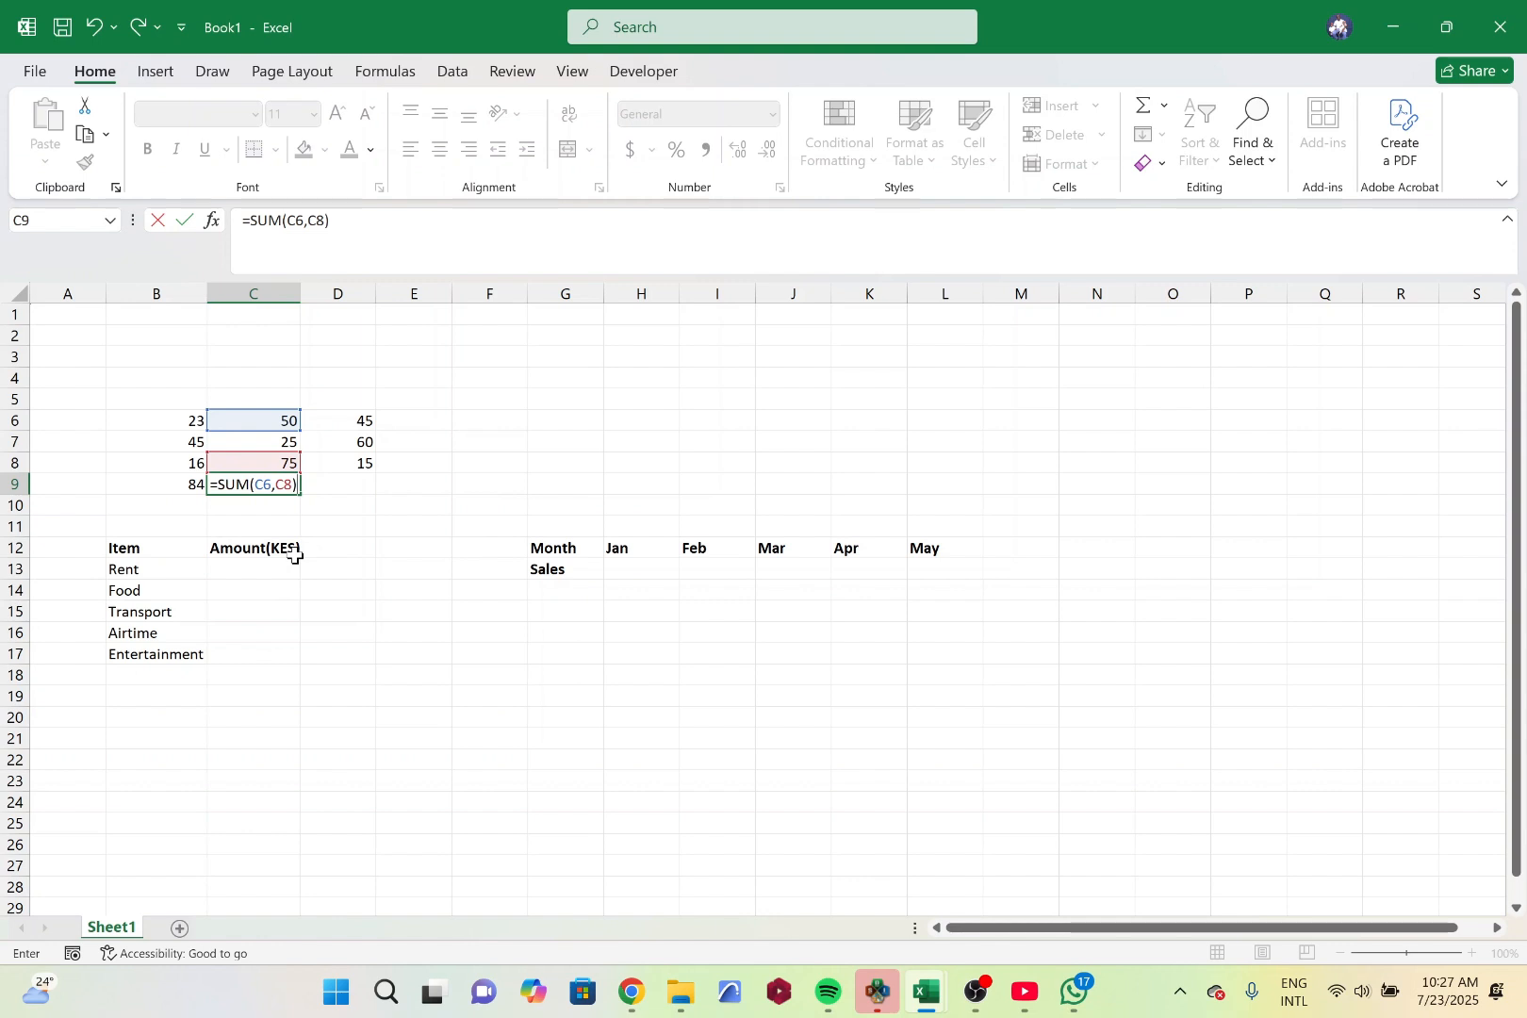
pyautogui.press('Return')
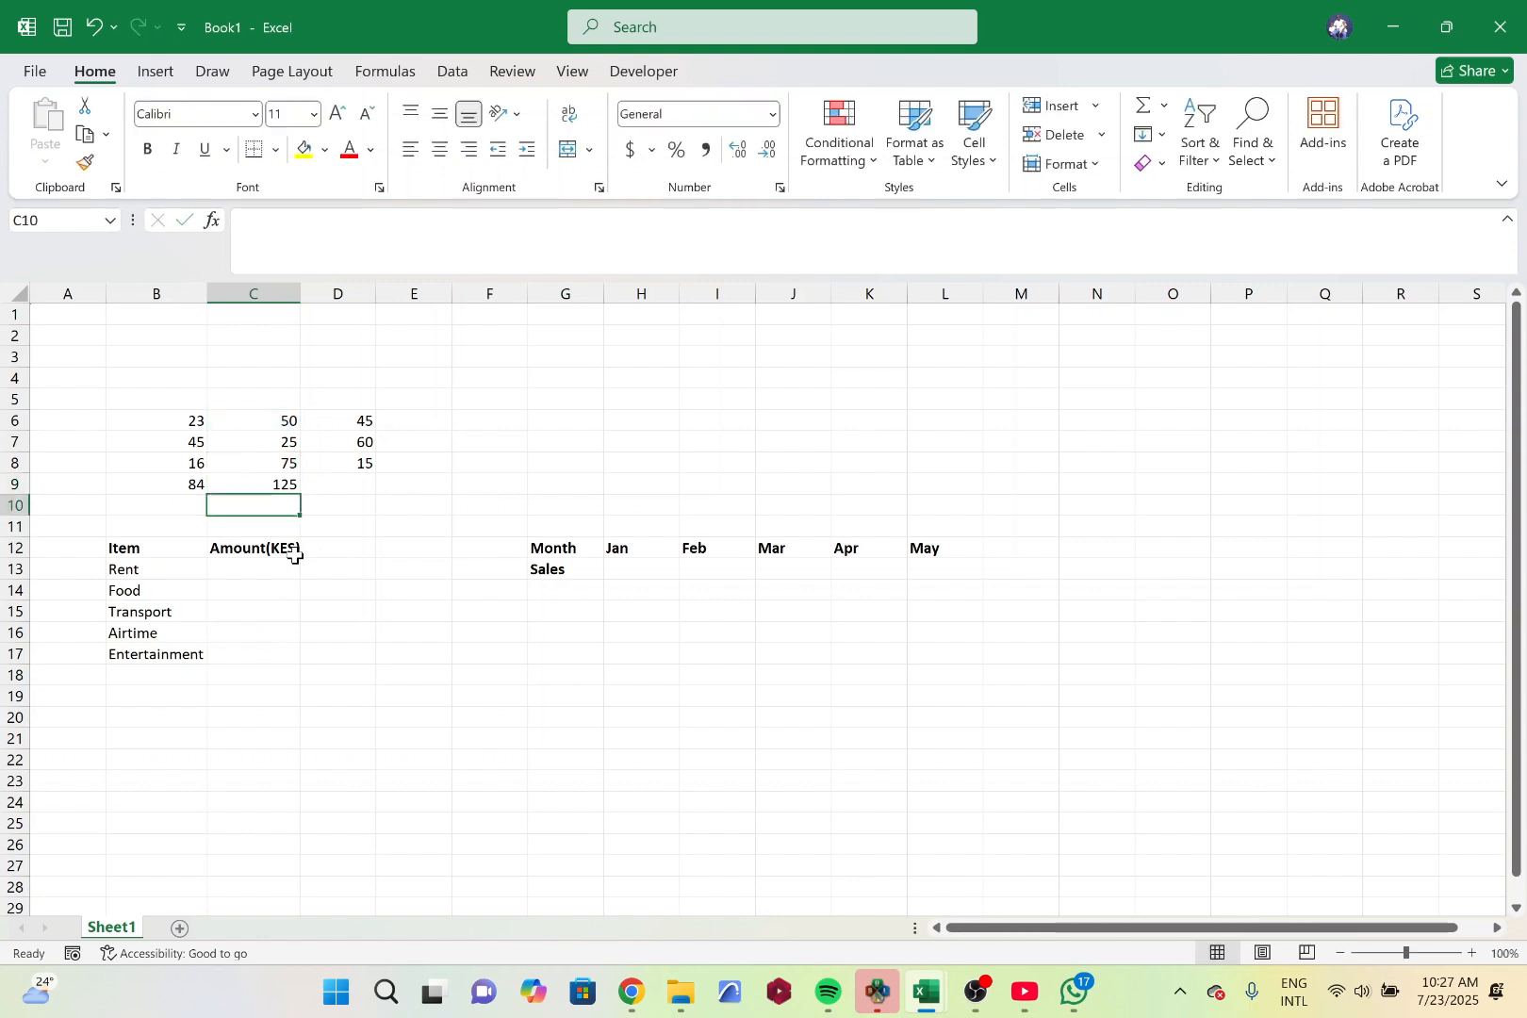
pyautogui.click(272, 487)
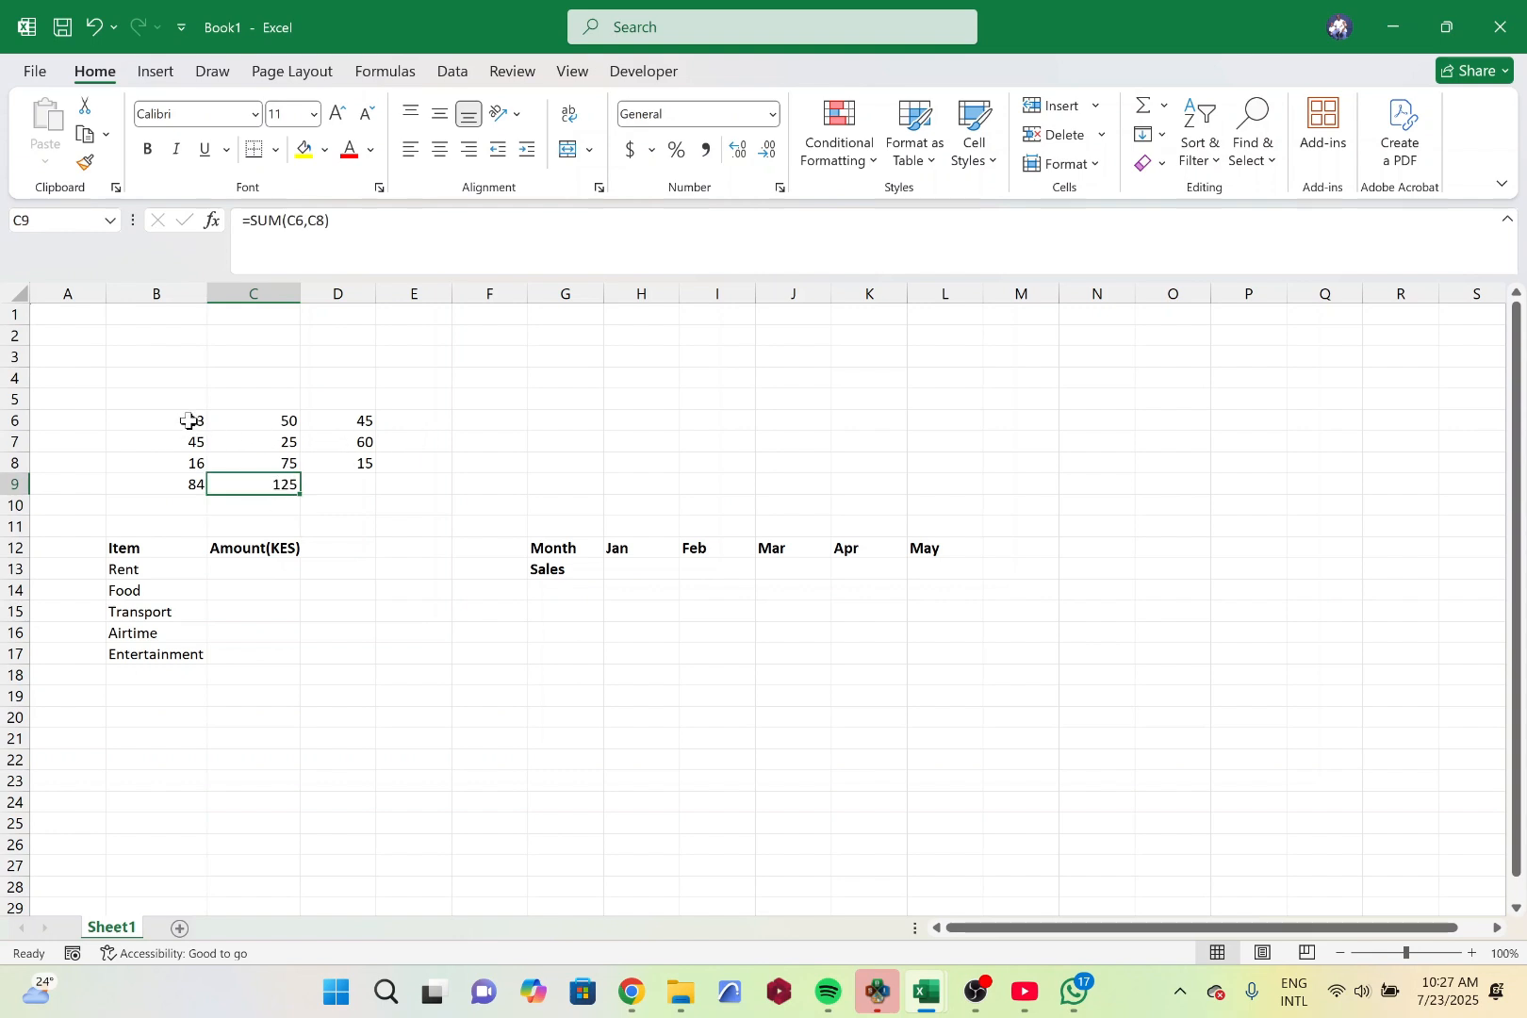
# Begin a SUM formula in cell E6, beside the first row of numbers
pyautogui.click(399, 422)
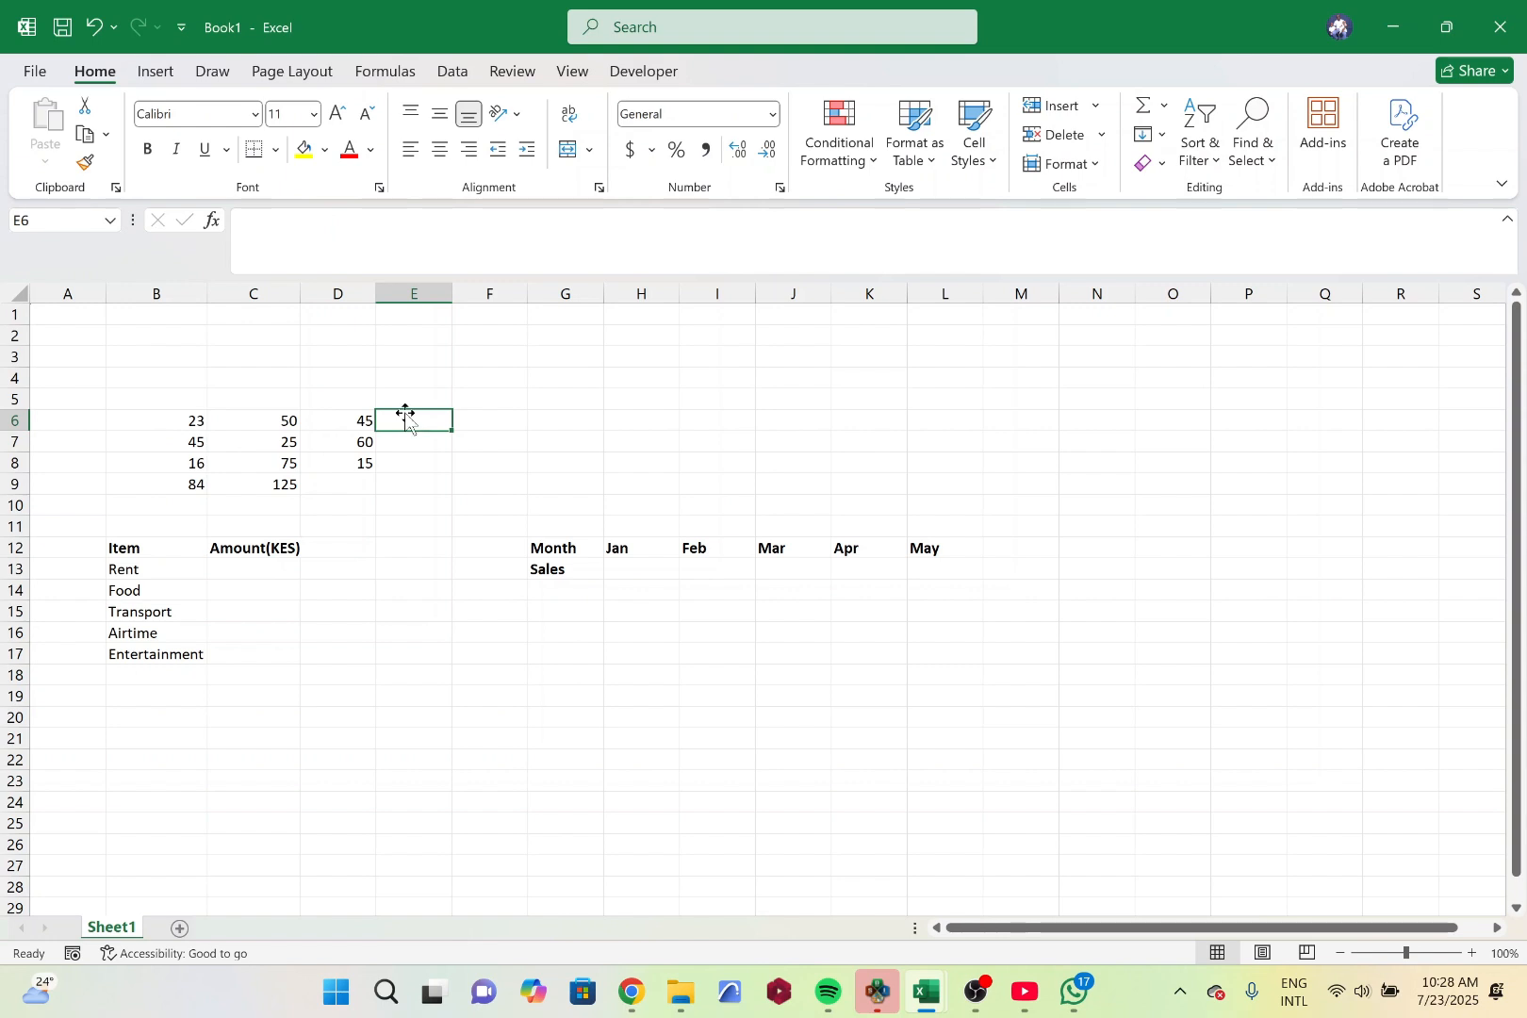
pyautogui.write('=')
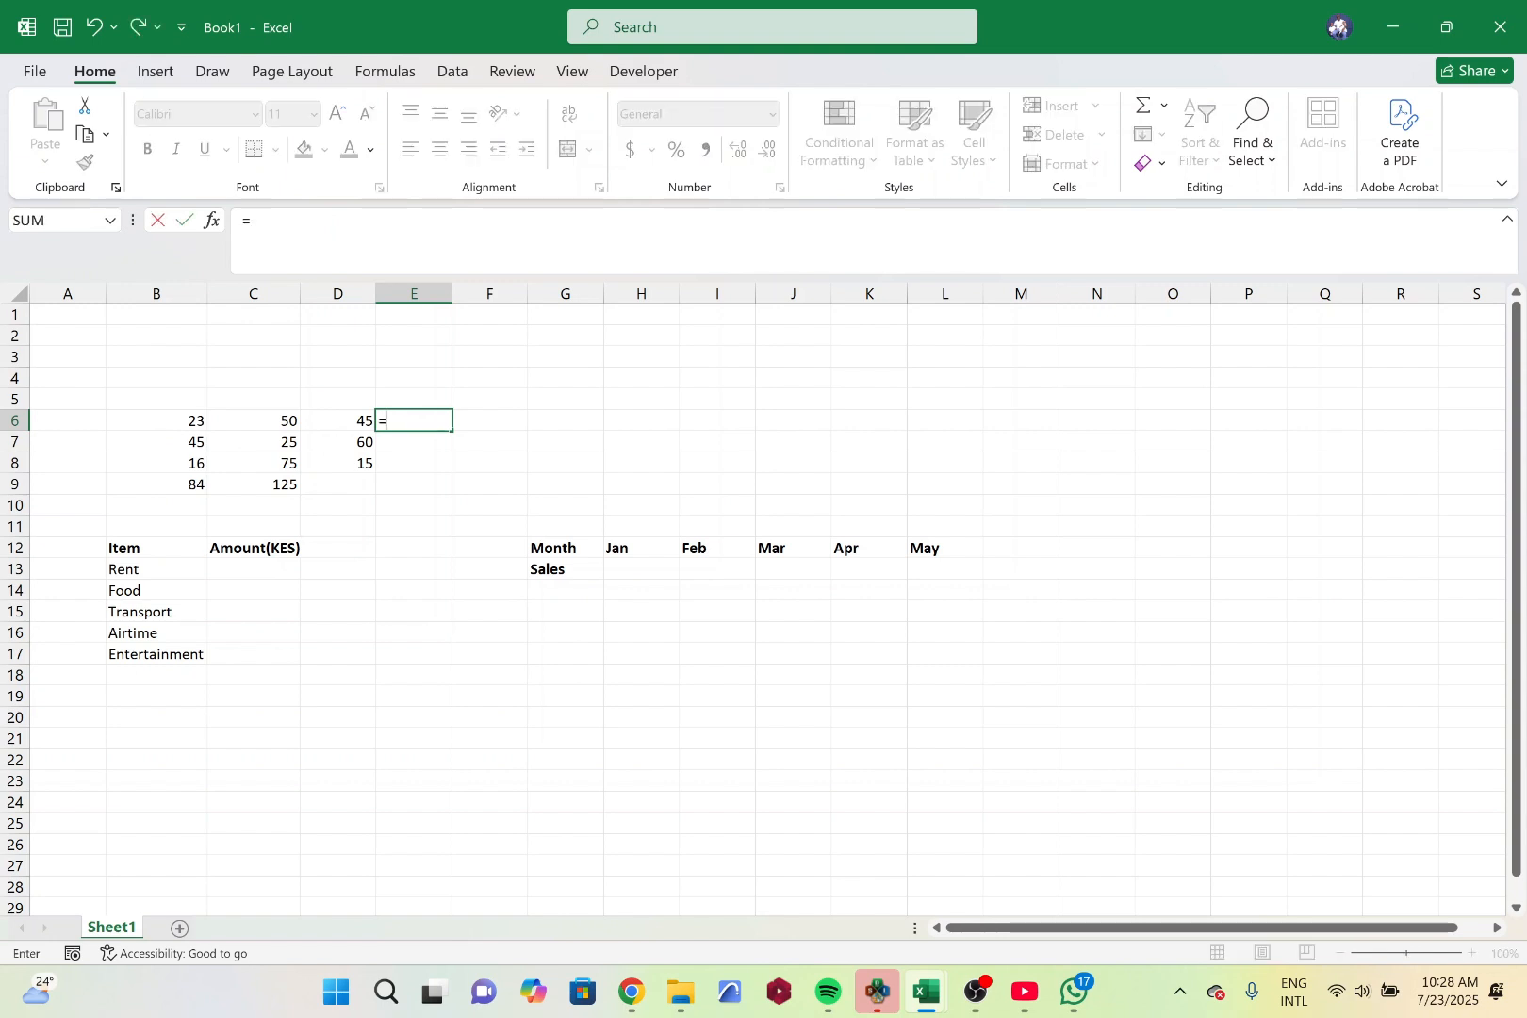
pyautogui.write('sum')
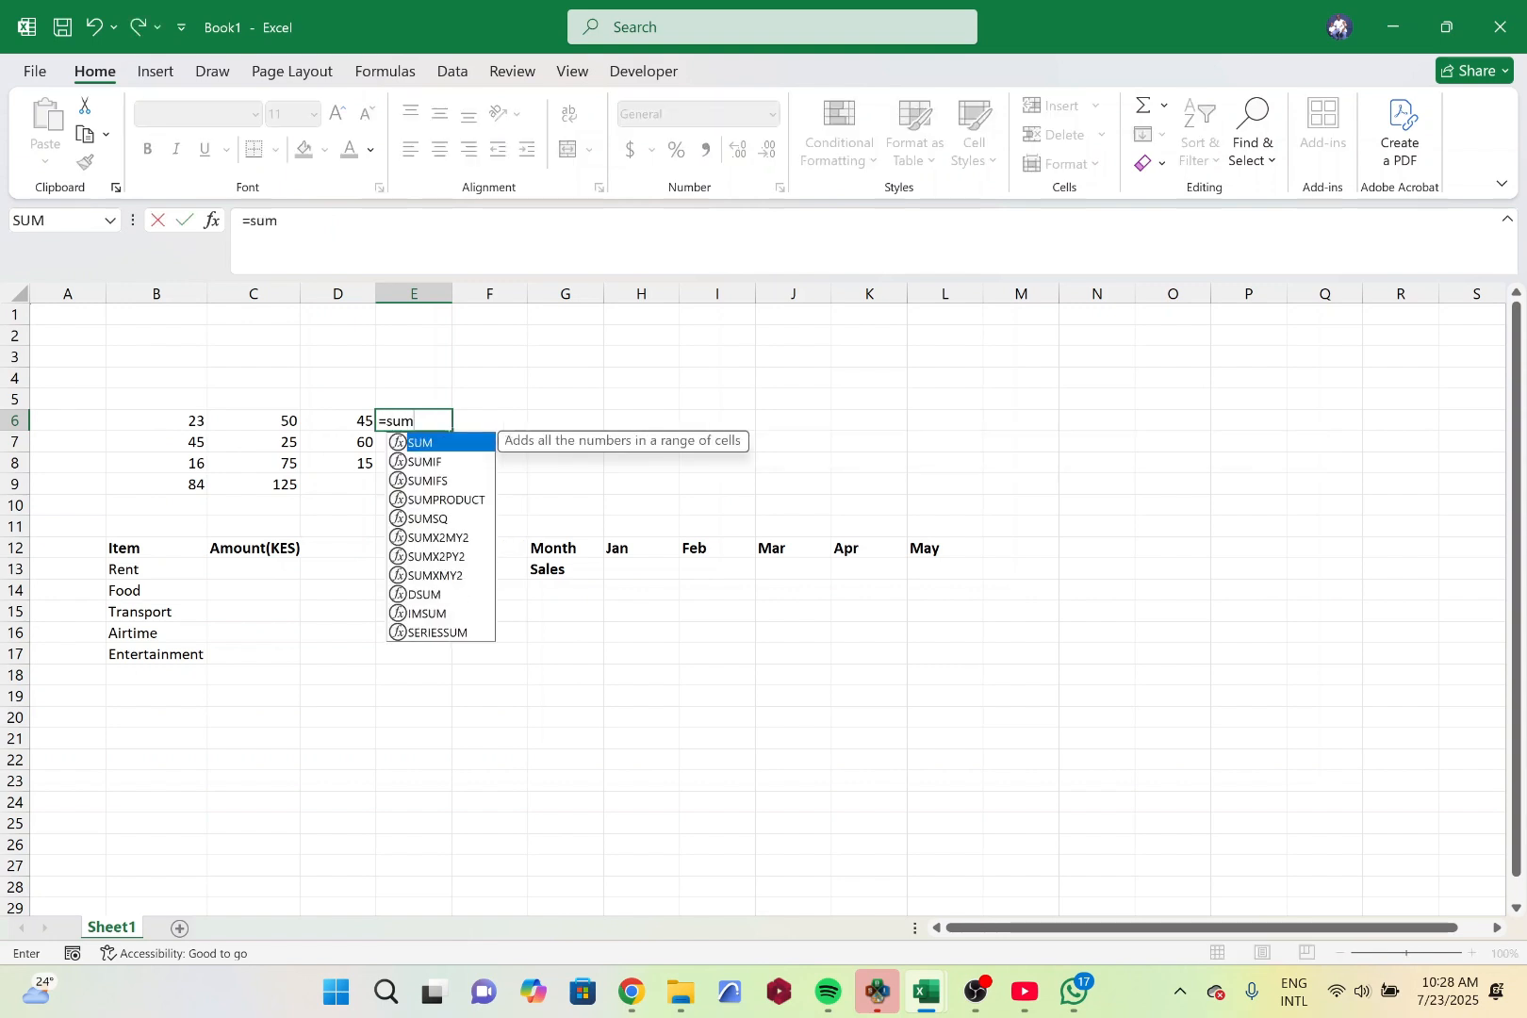
pyautogui.write('(')
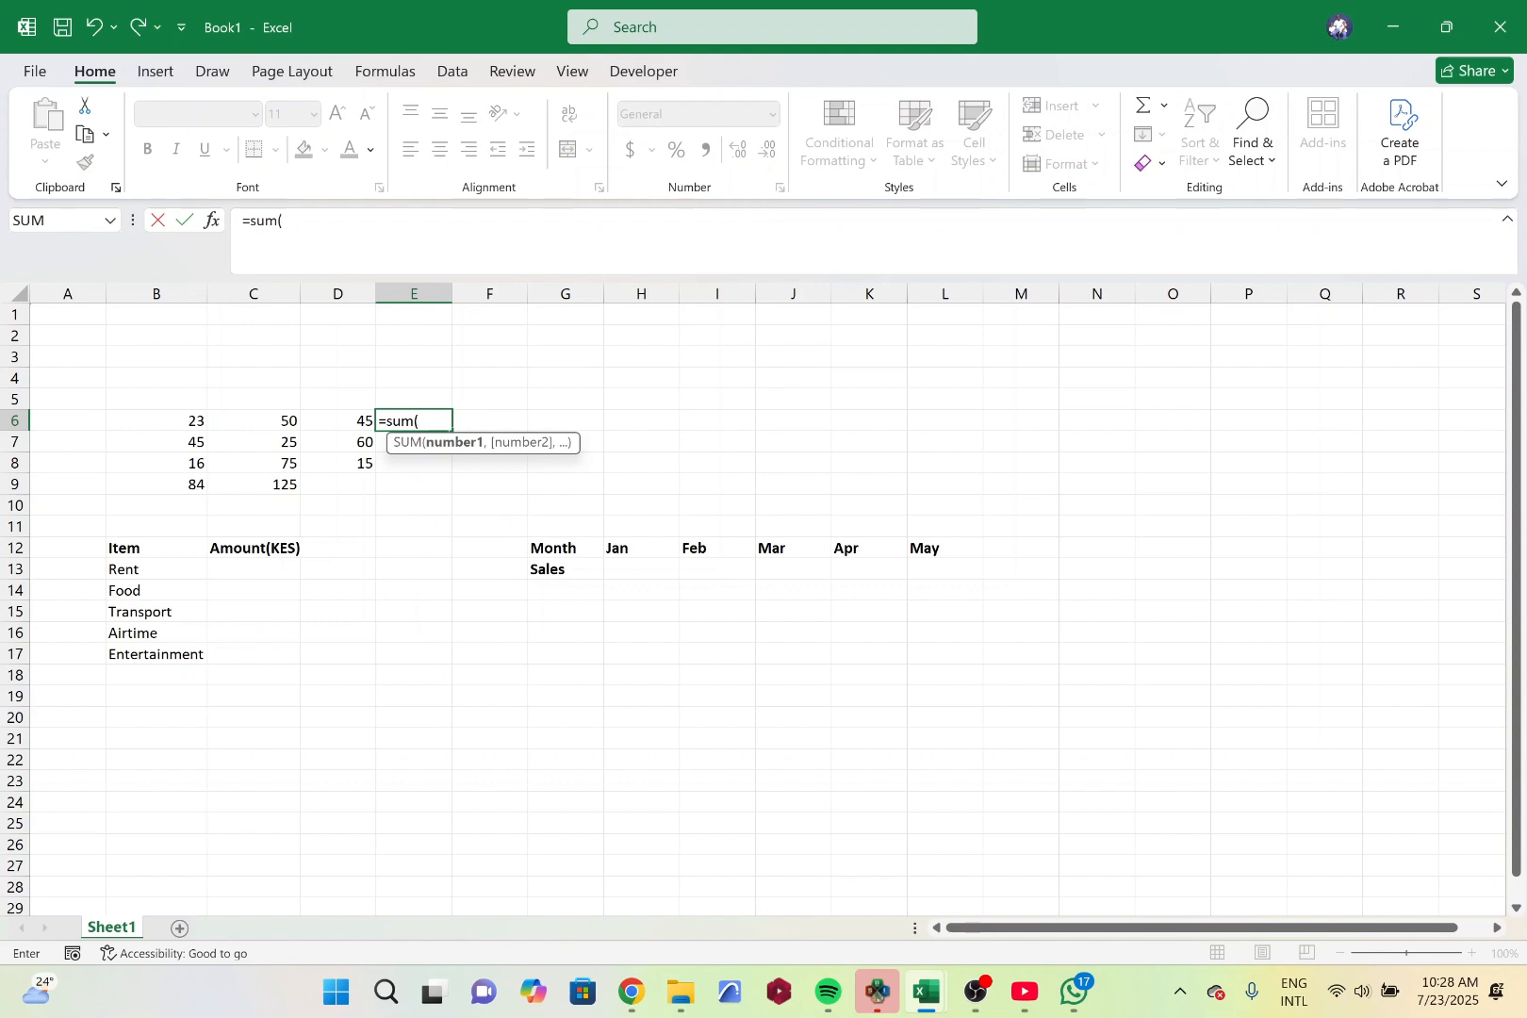
pyautogui.click(187, 421)
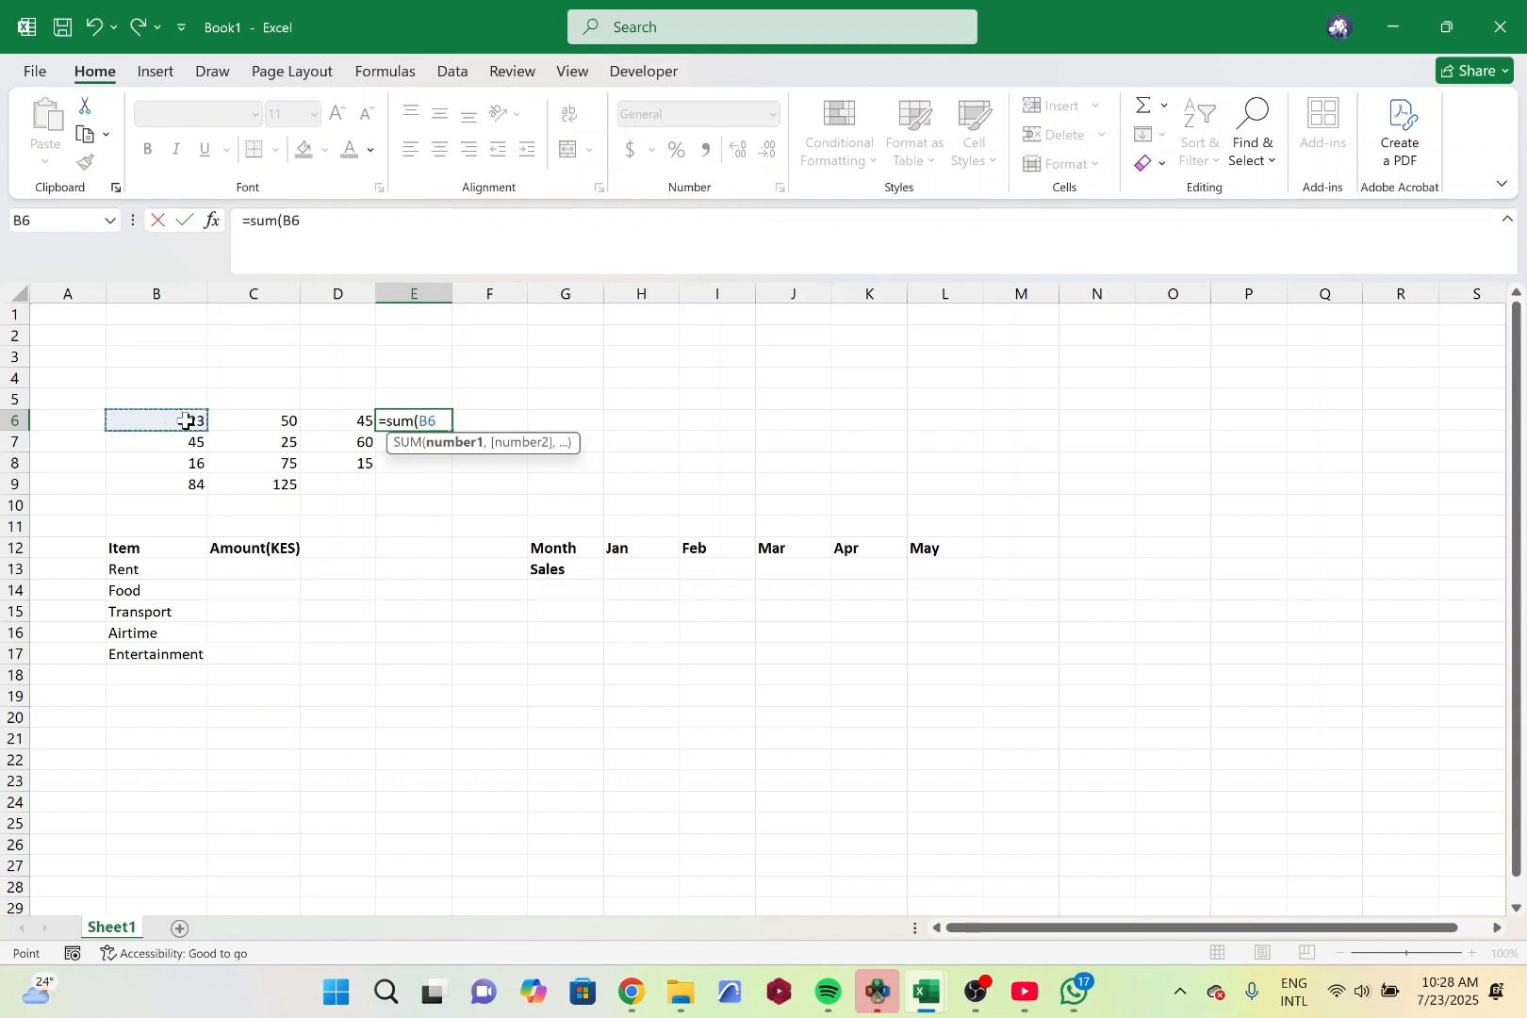
pyautogui.write(',')
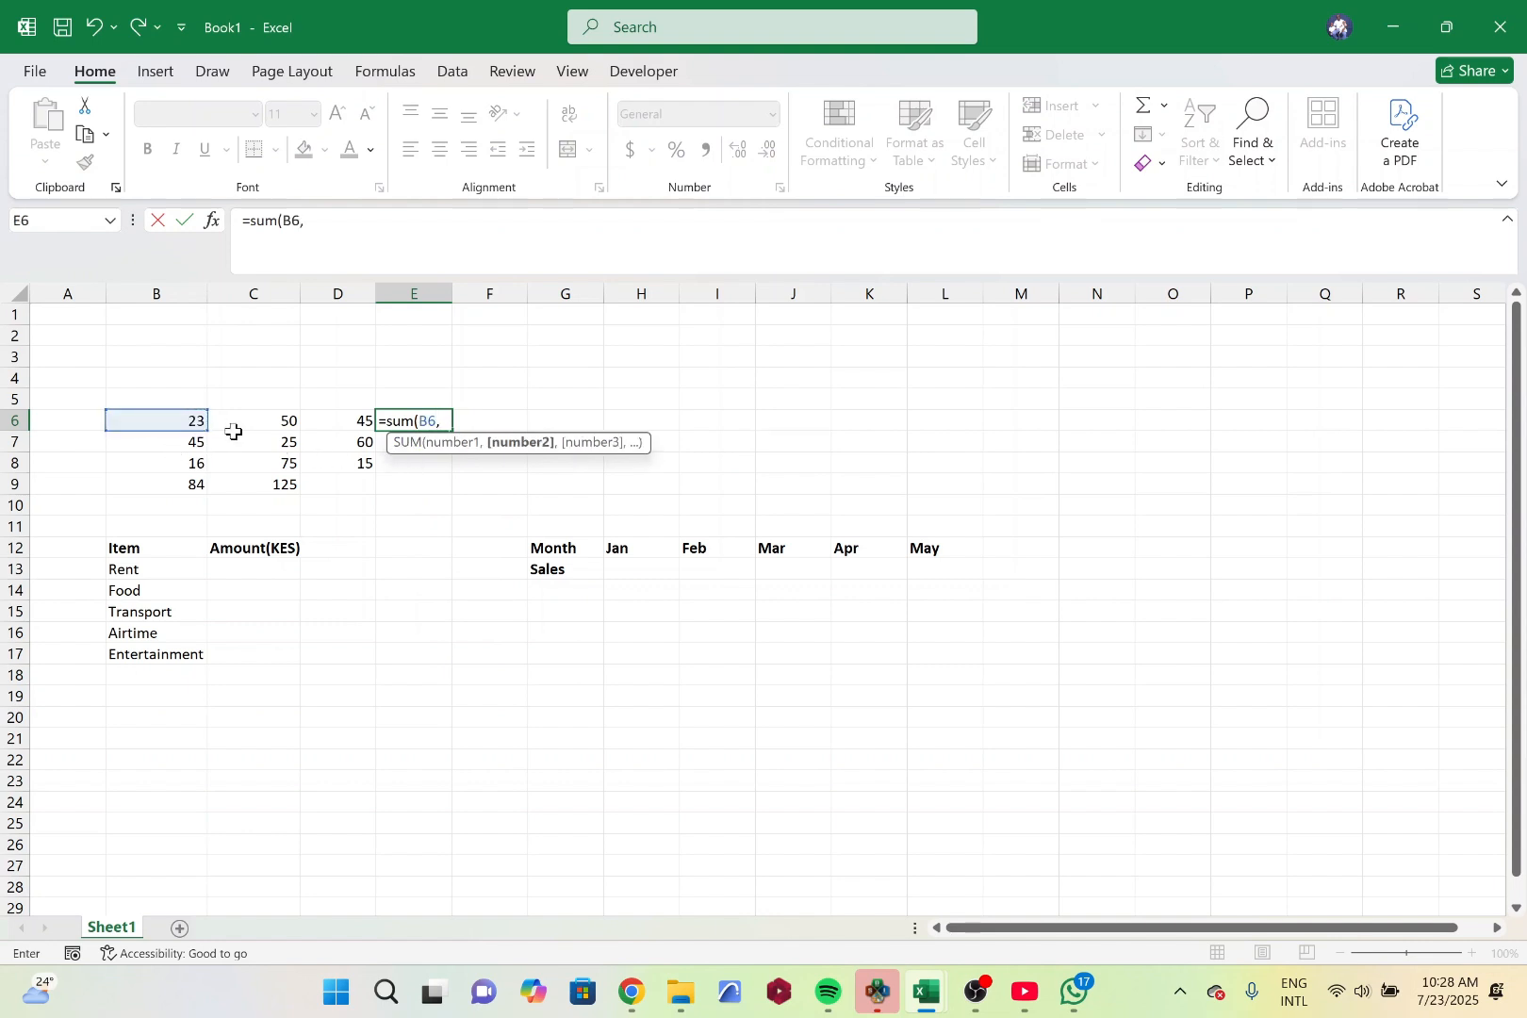
pyautogui.click(240, 422)
pyautogui.write(',')
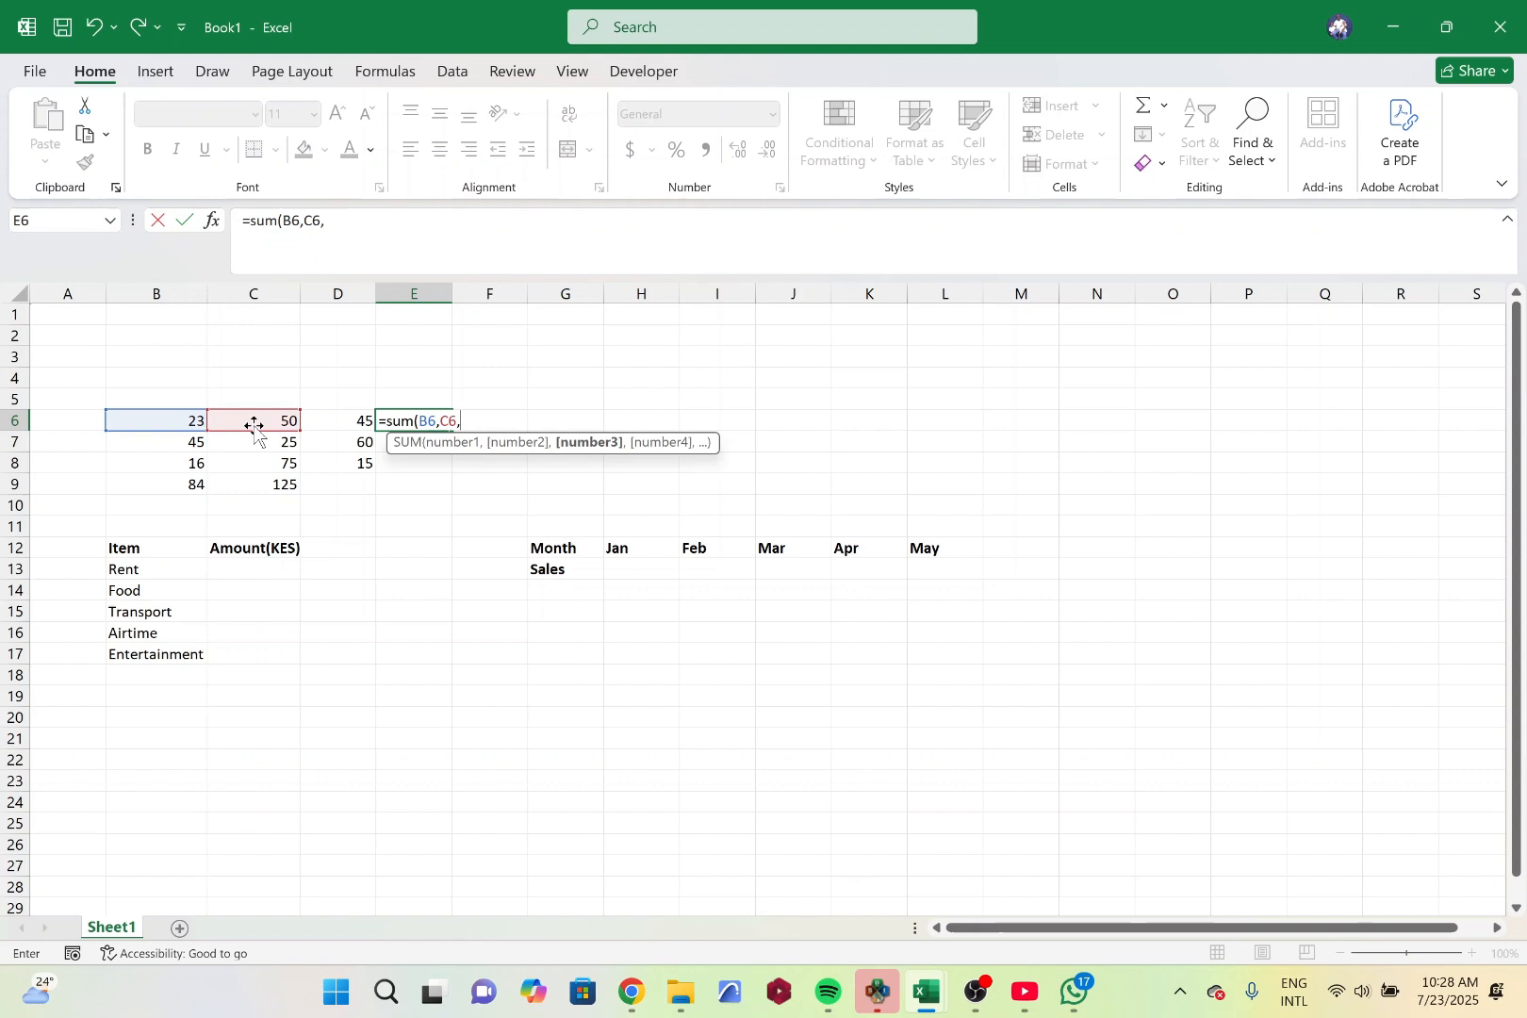
pyautogui.click(335, 422)
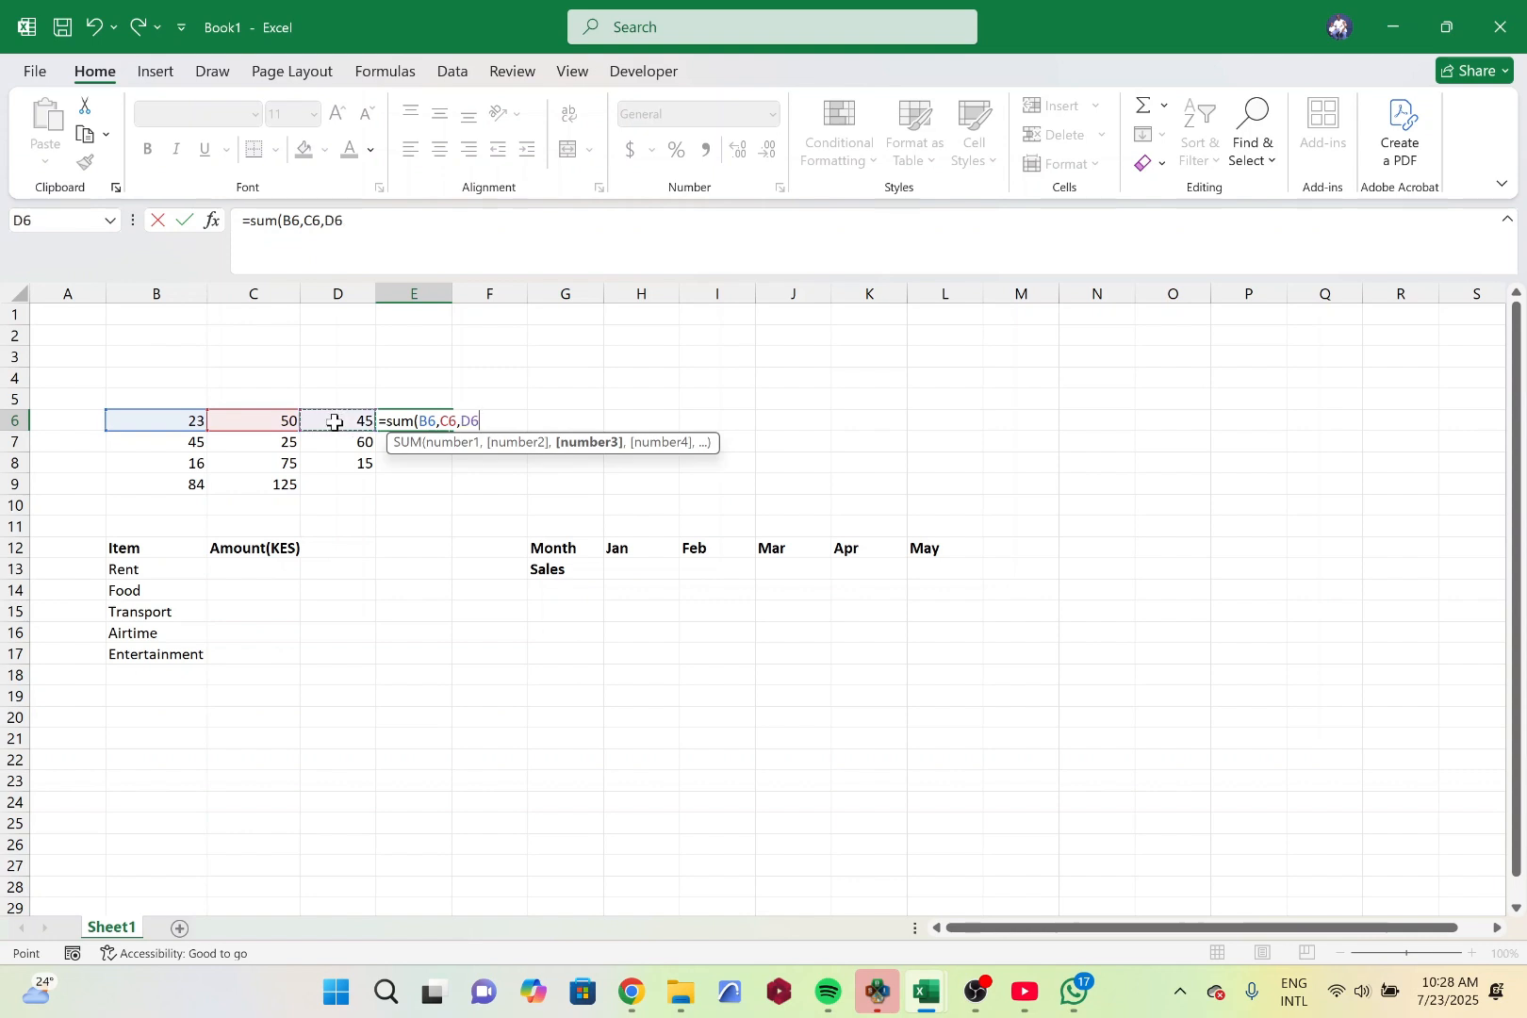
pyautogui.press('BackSpace')
pyautogui.press('BackSpace')
pyautogui.press('BackSpace')
pyautogui.press('BackSpace')
pyautogui.press('BackSpace')
pyautogui.press('BackSpace')
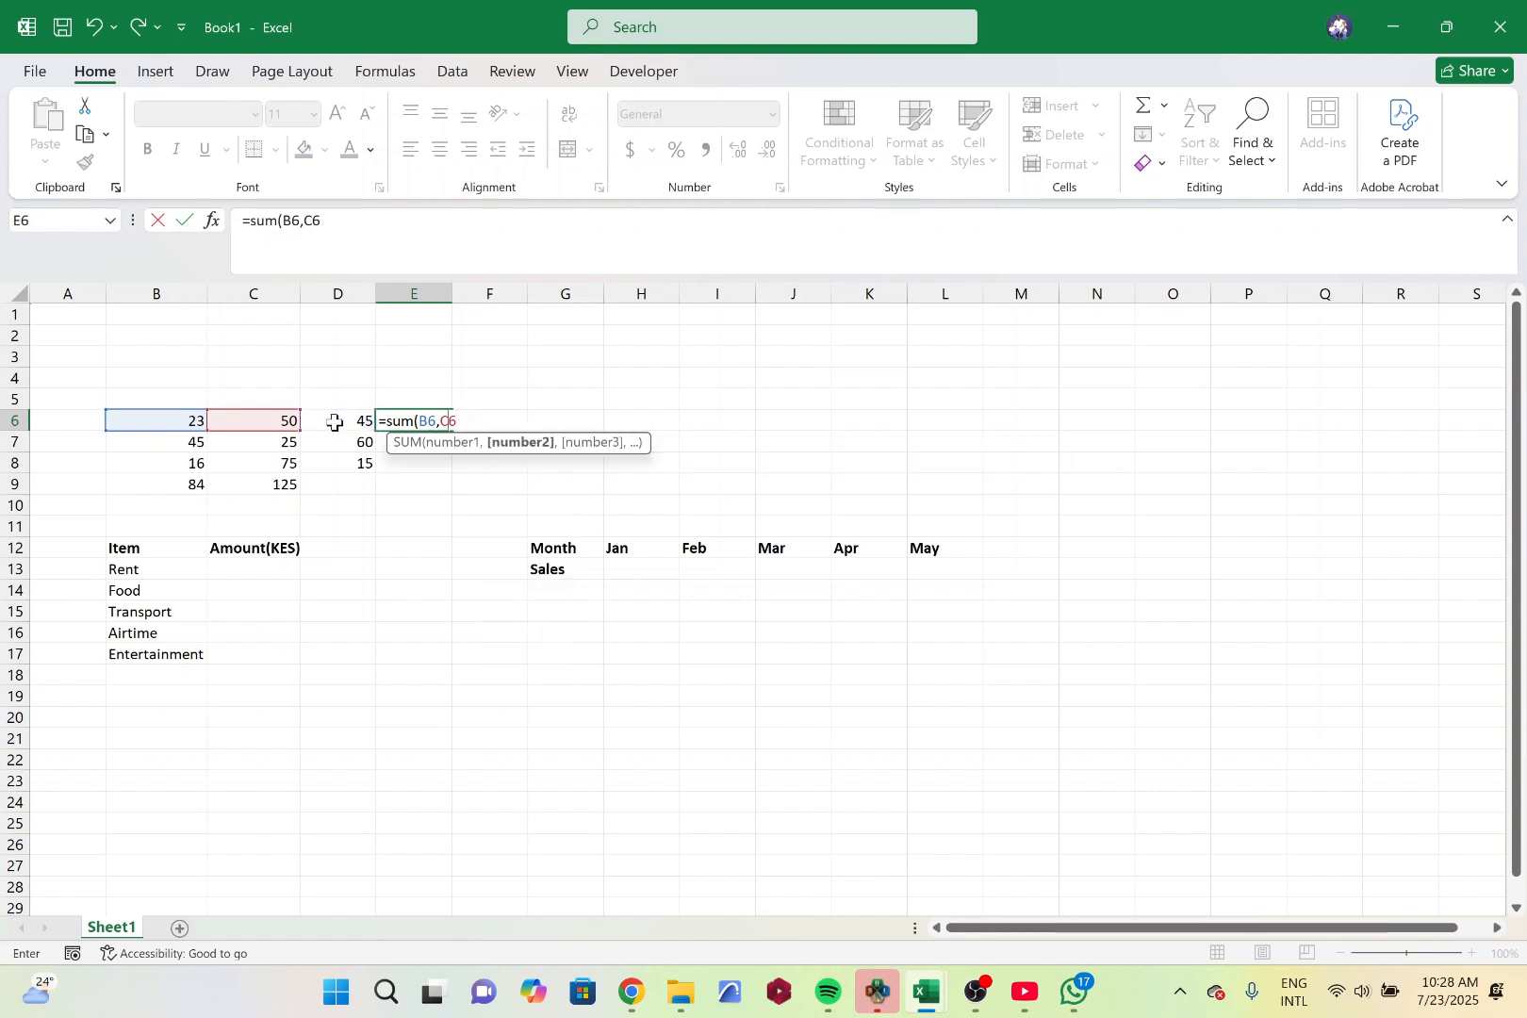
pyautogui.press('BackSpace')
pyautogui.press('BackSpace')
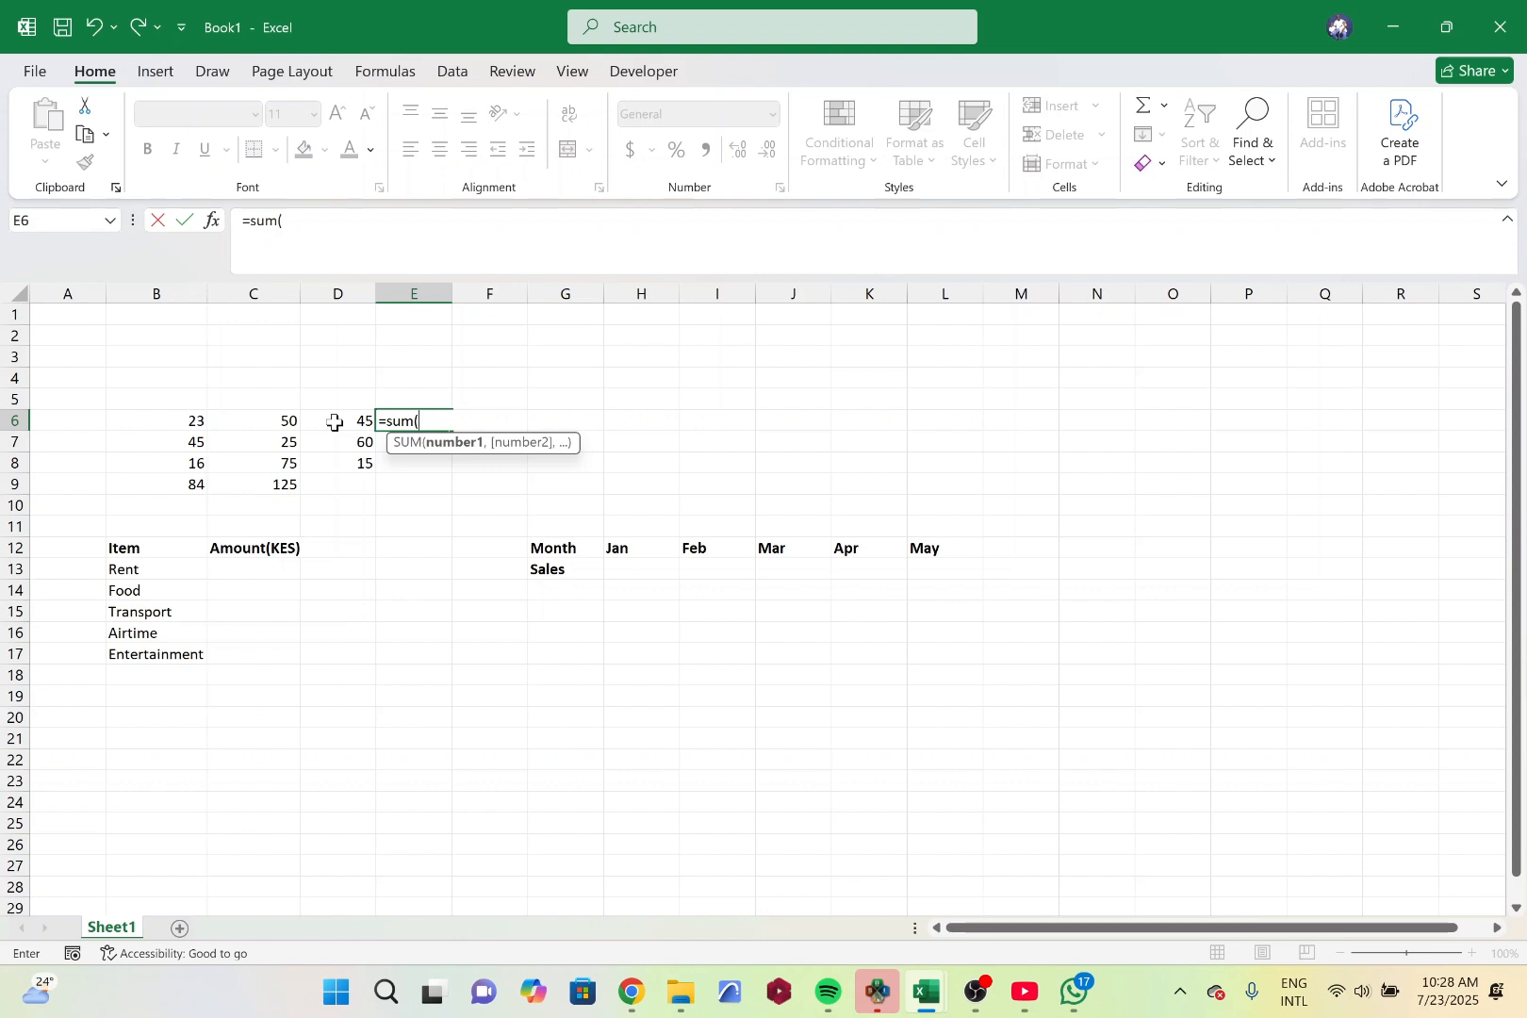
# Complete the formula in cell E6 as =SUM(B6:D6) to total the first row of numbers
pyautogui.moveTo(187, 426); pyautogui.dragTo(318, 418)
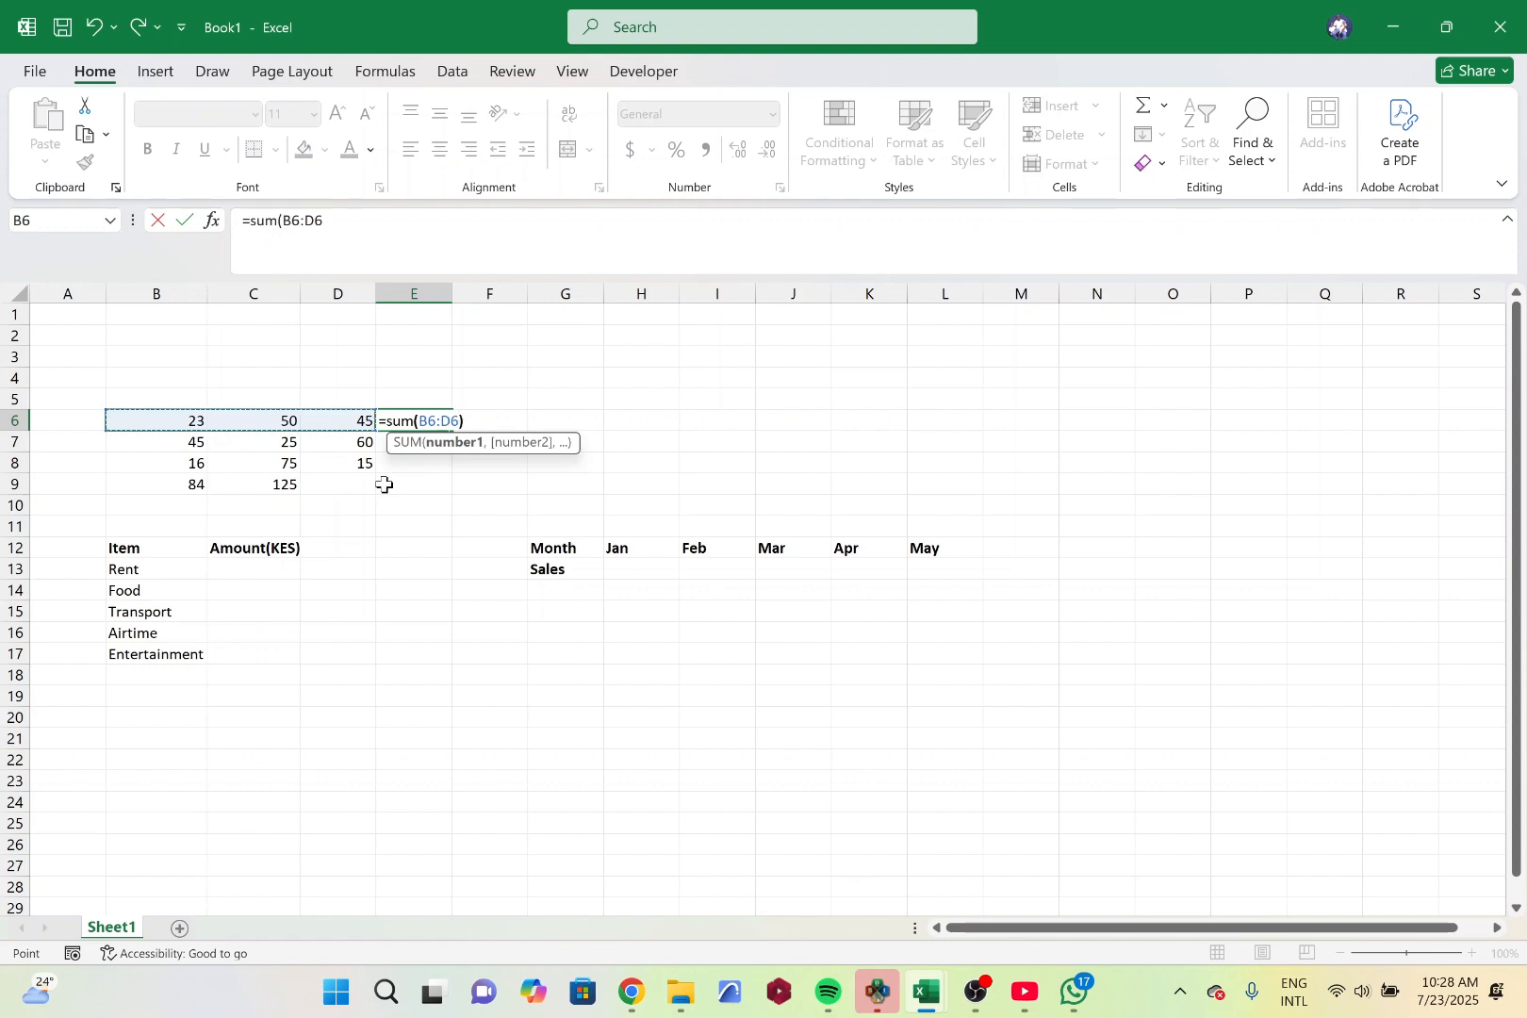
pyautogui.write(')')
pyautogui.press('Return')
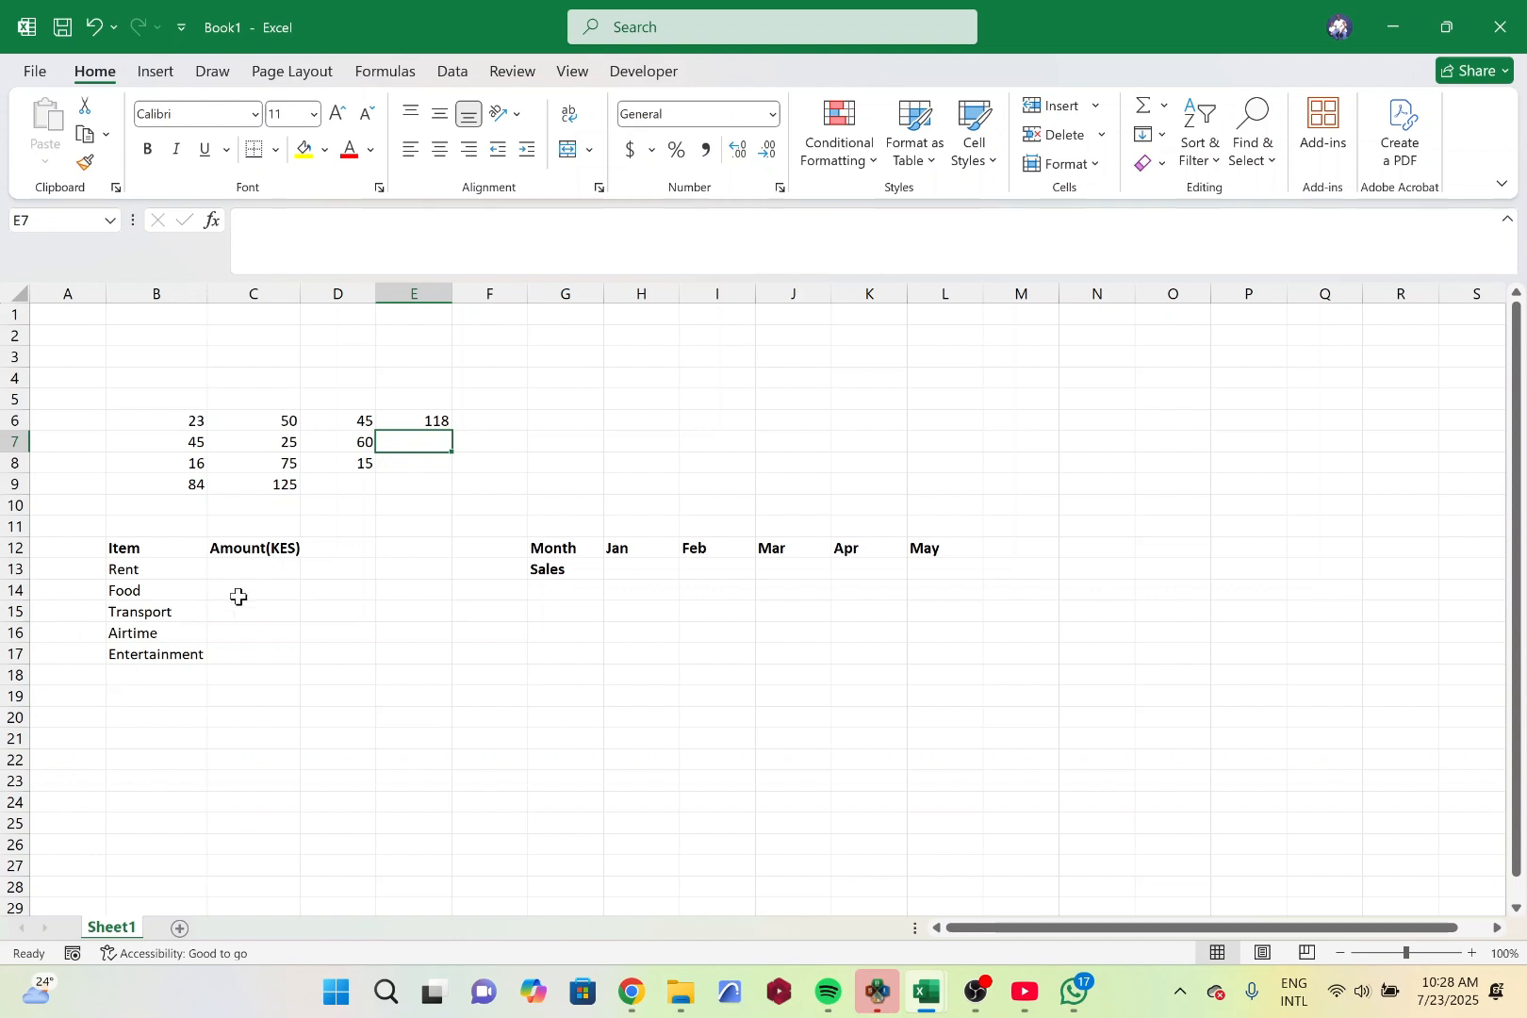
# Fill in the Amount(KES) column: Rent 5000, Food 2000, Transport 1200, Airtime 500 and Entertainment 800
pyautogui.click(232, 565)
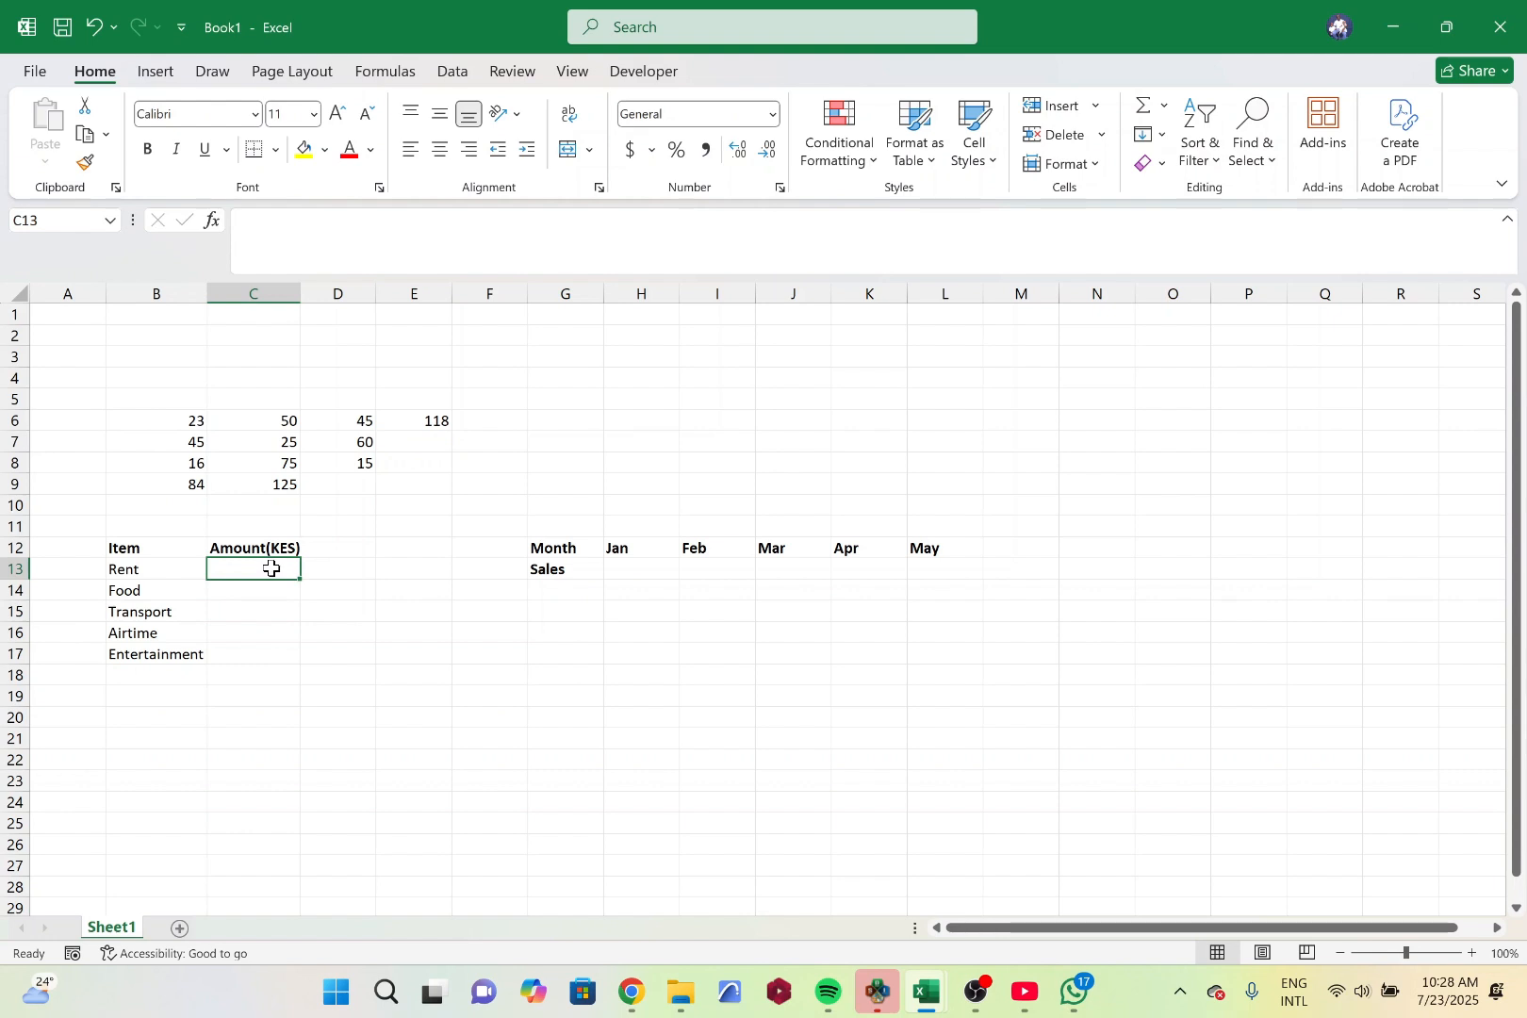
pyautogui.write('5000')
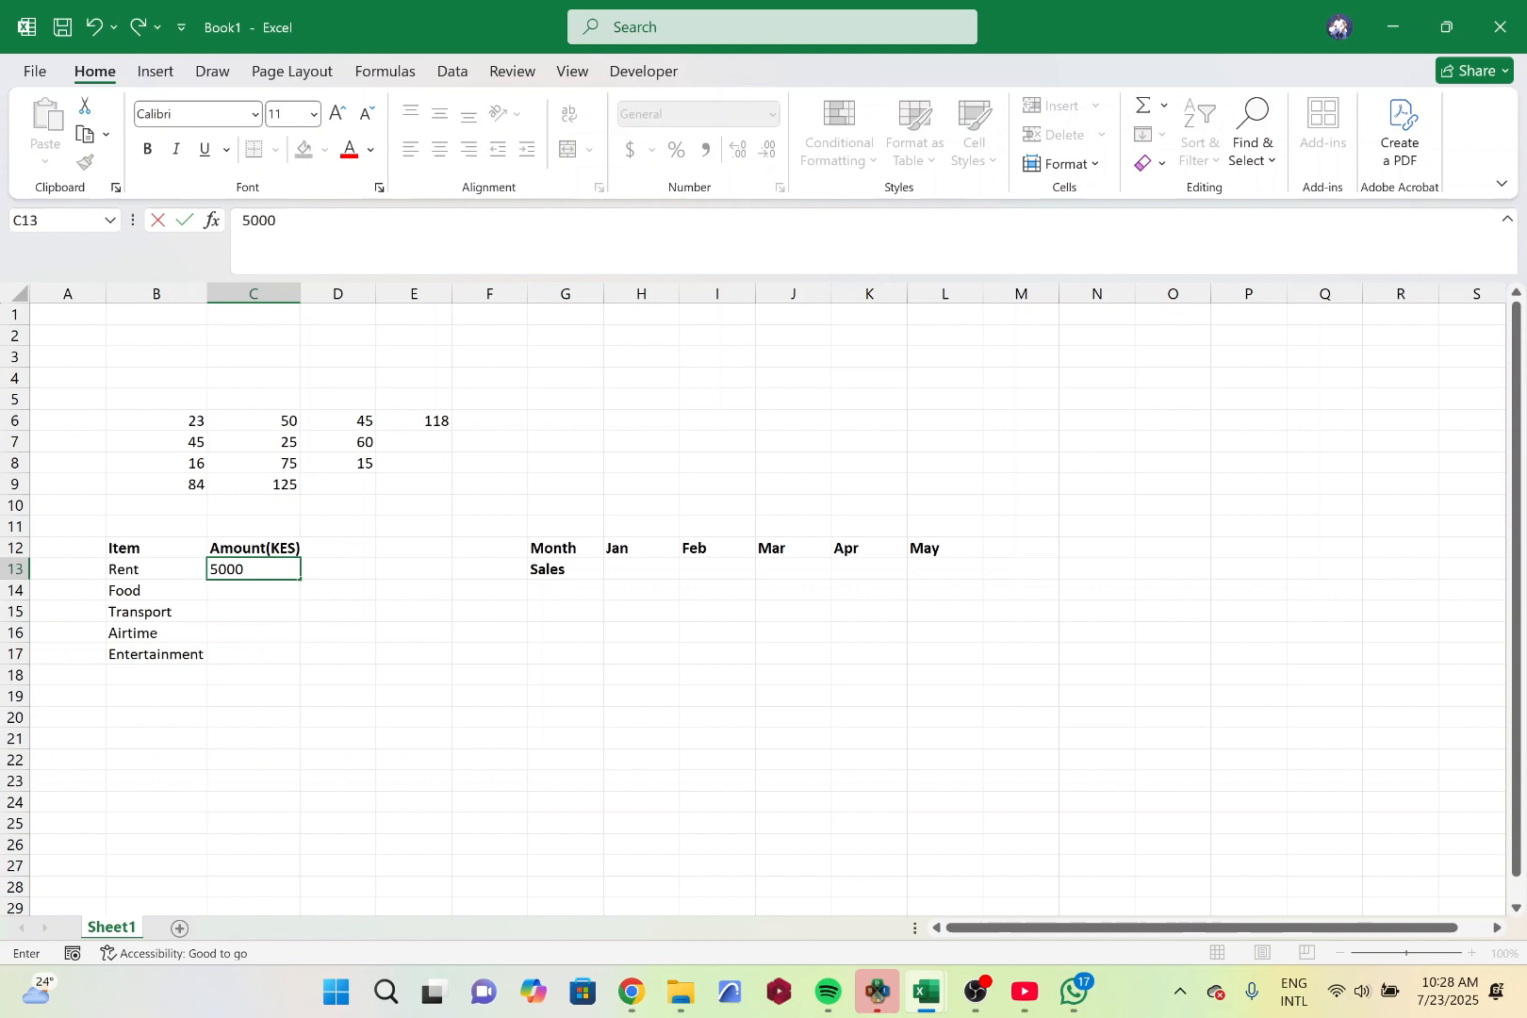
pyautogui.press('Return')
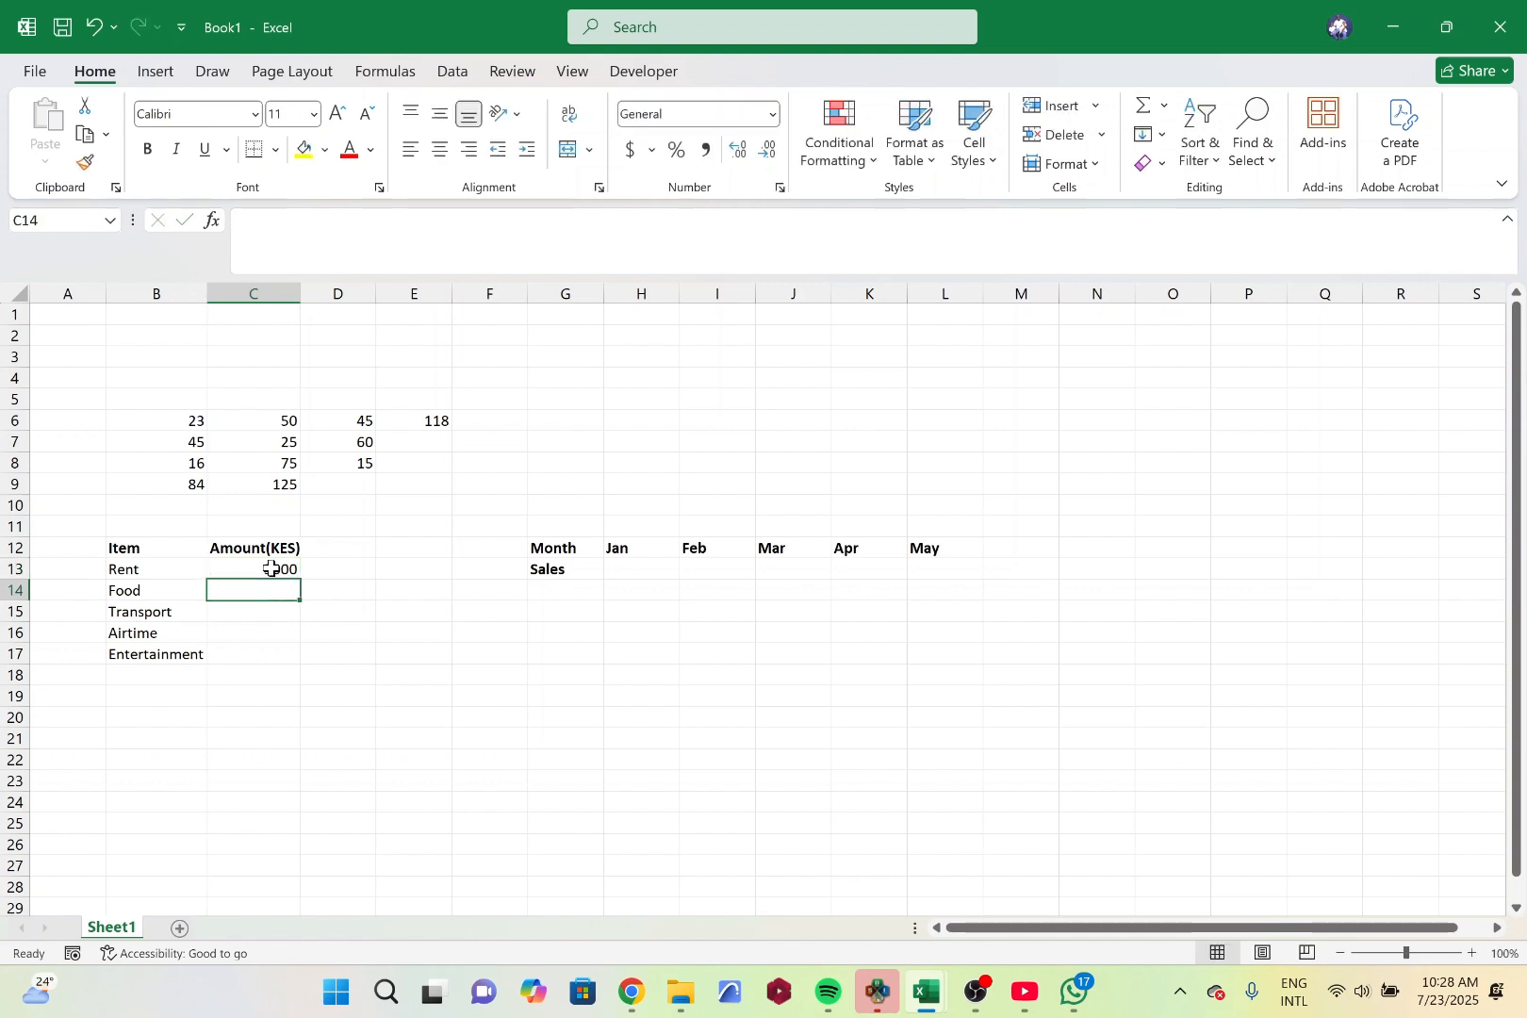
pyautogui.write('2000')
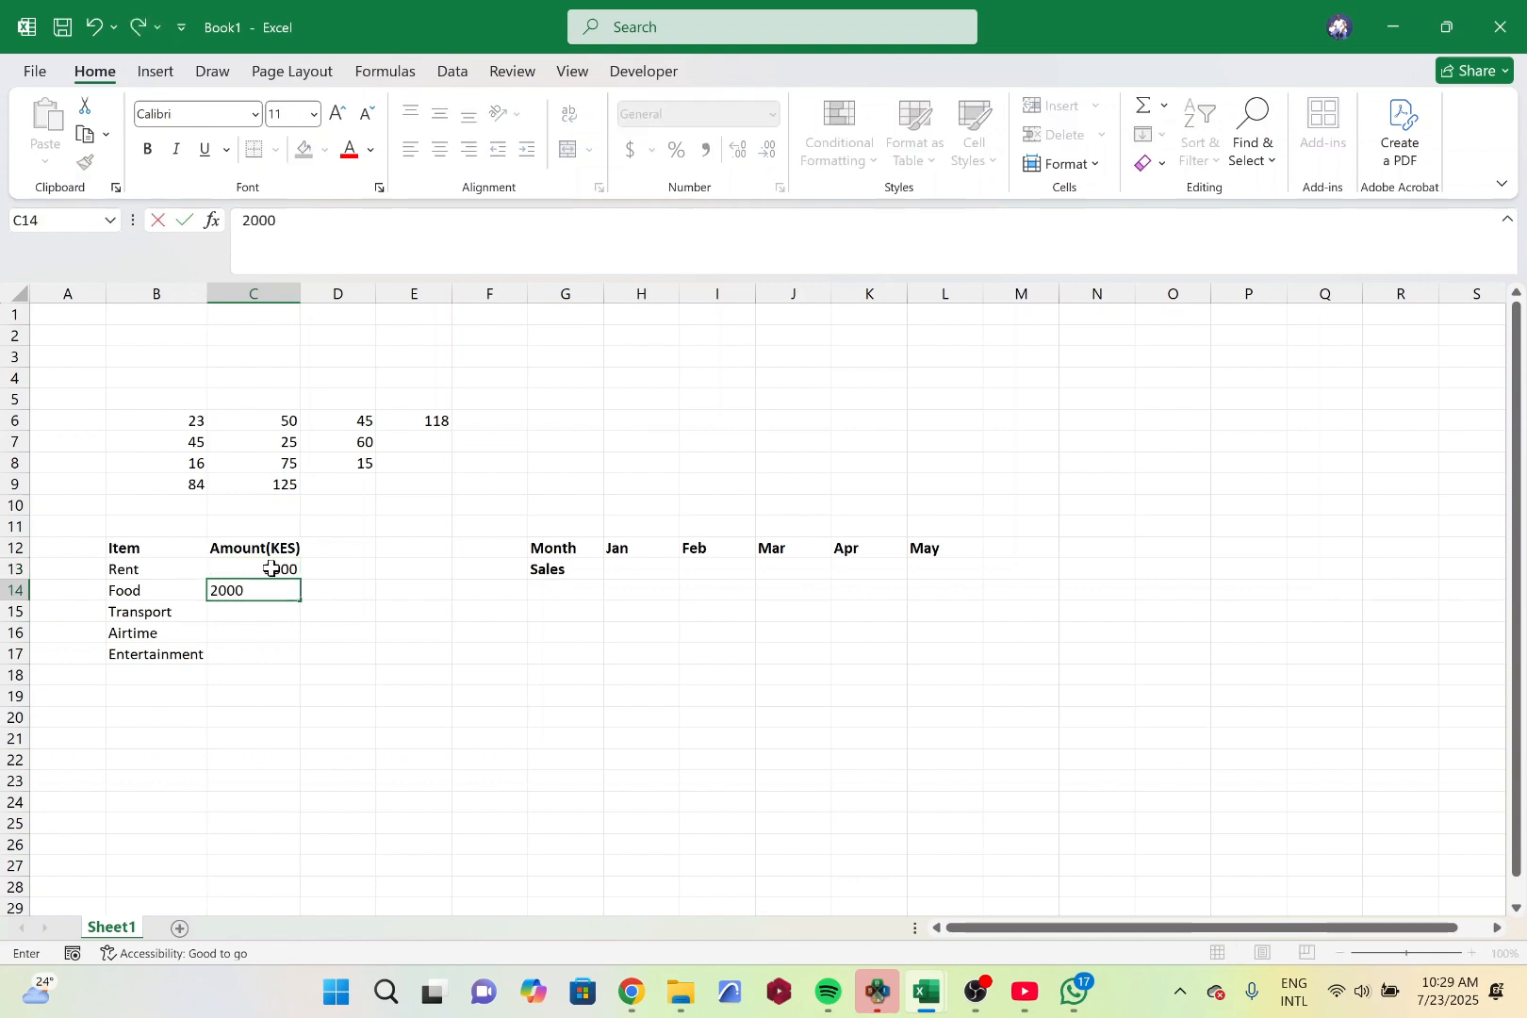
pyautogui.press('Return')
pyautogui.write('1200')
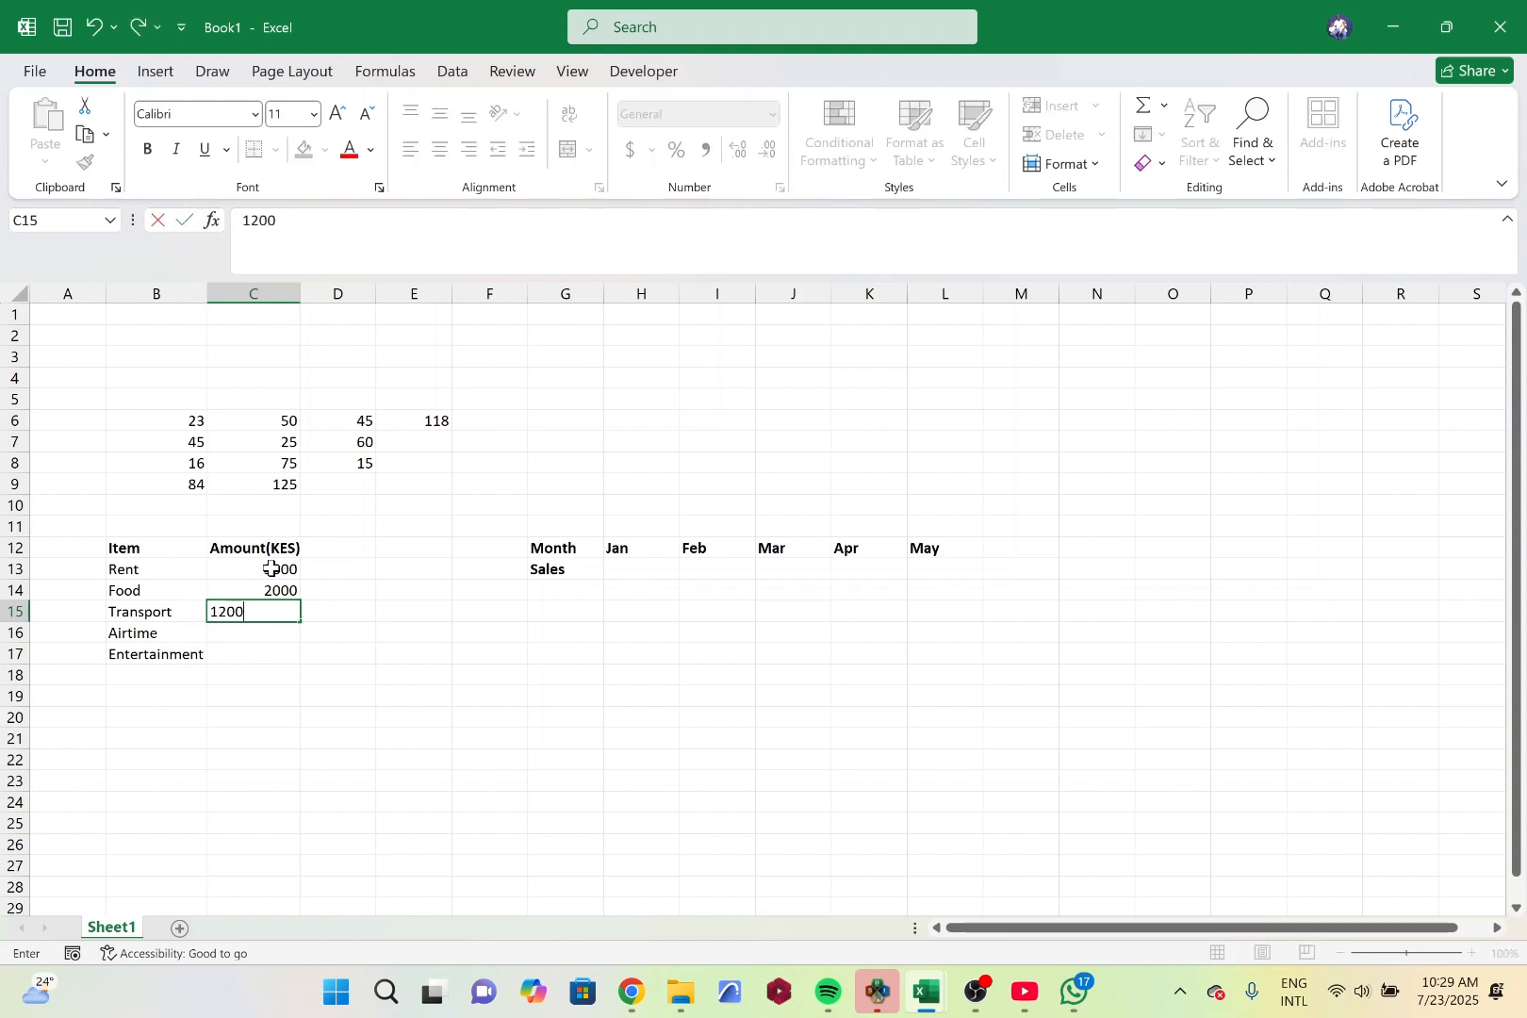
pyautogui.press('Return')
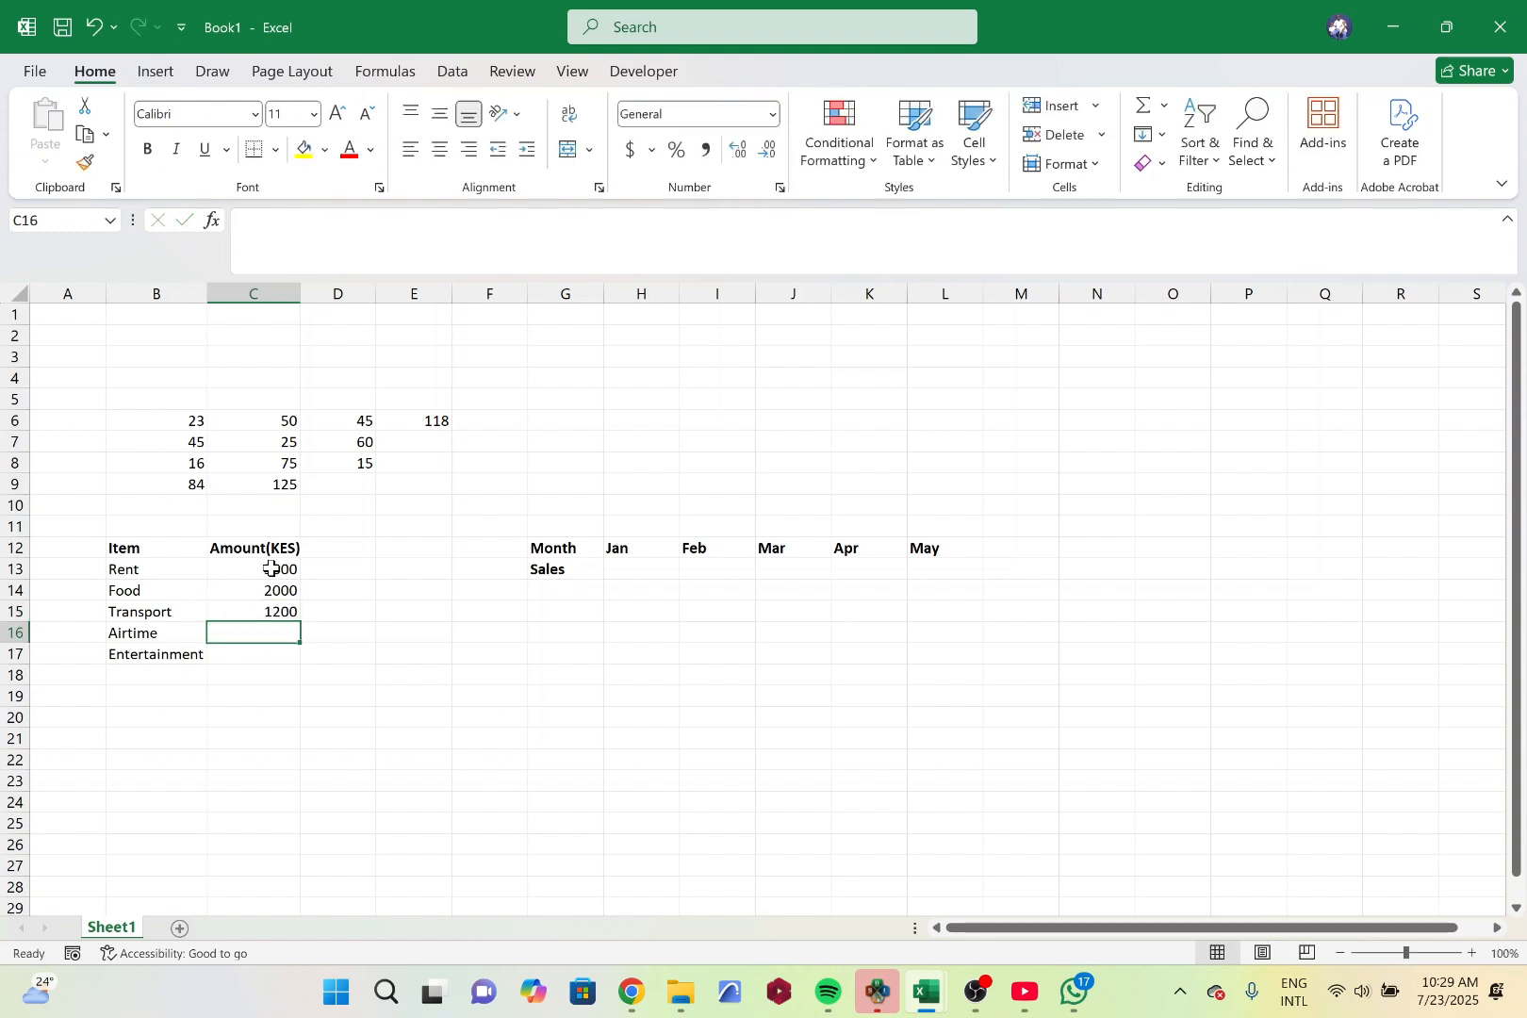
pyautogui.write('500')
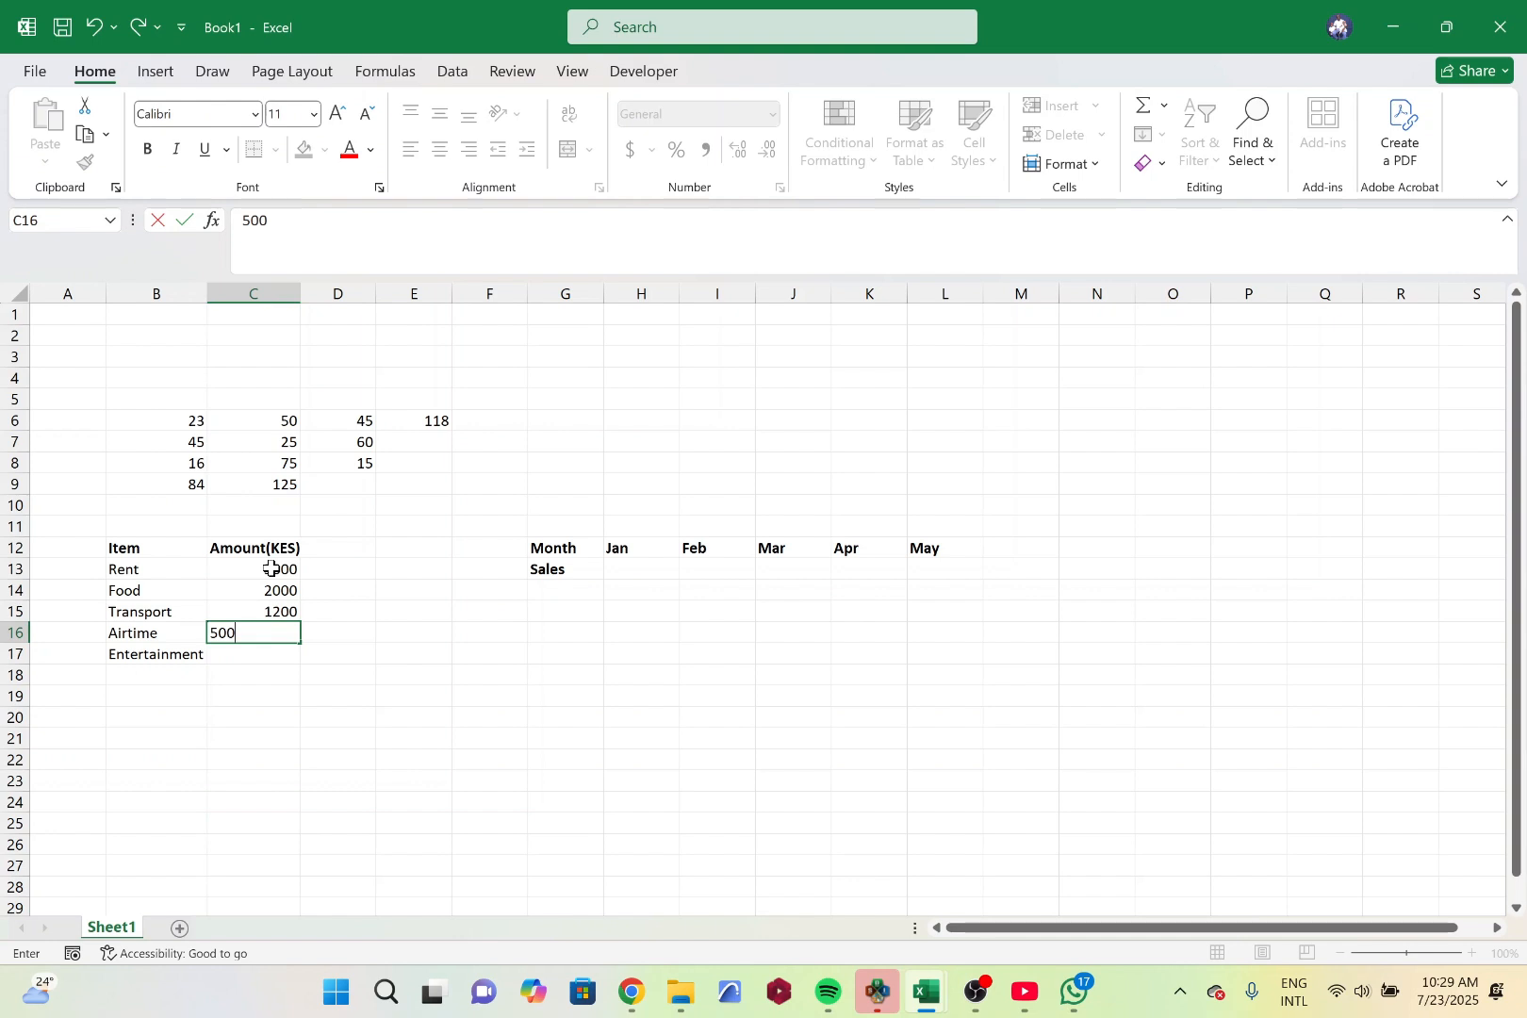
pyautogui.press('Return')
pyautogui.write('800')
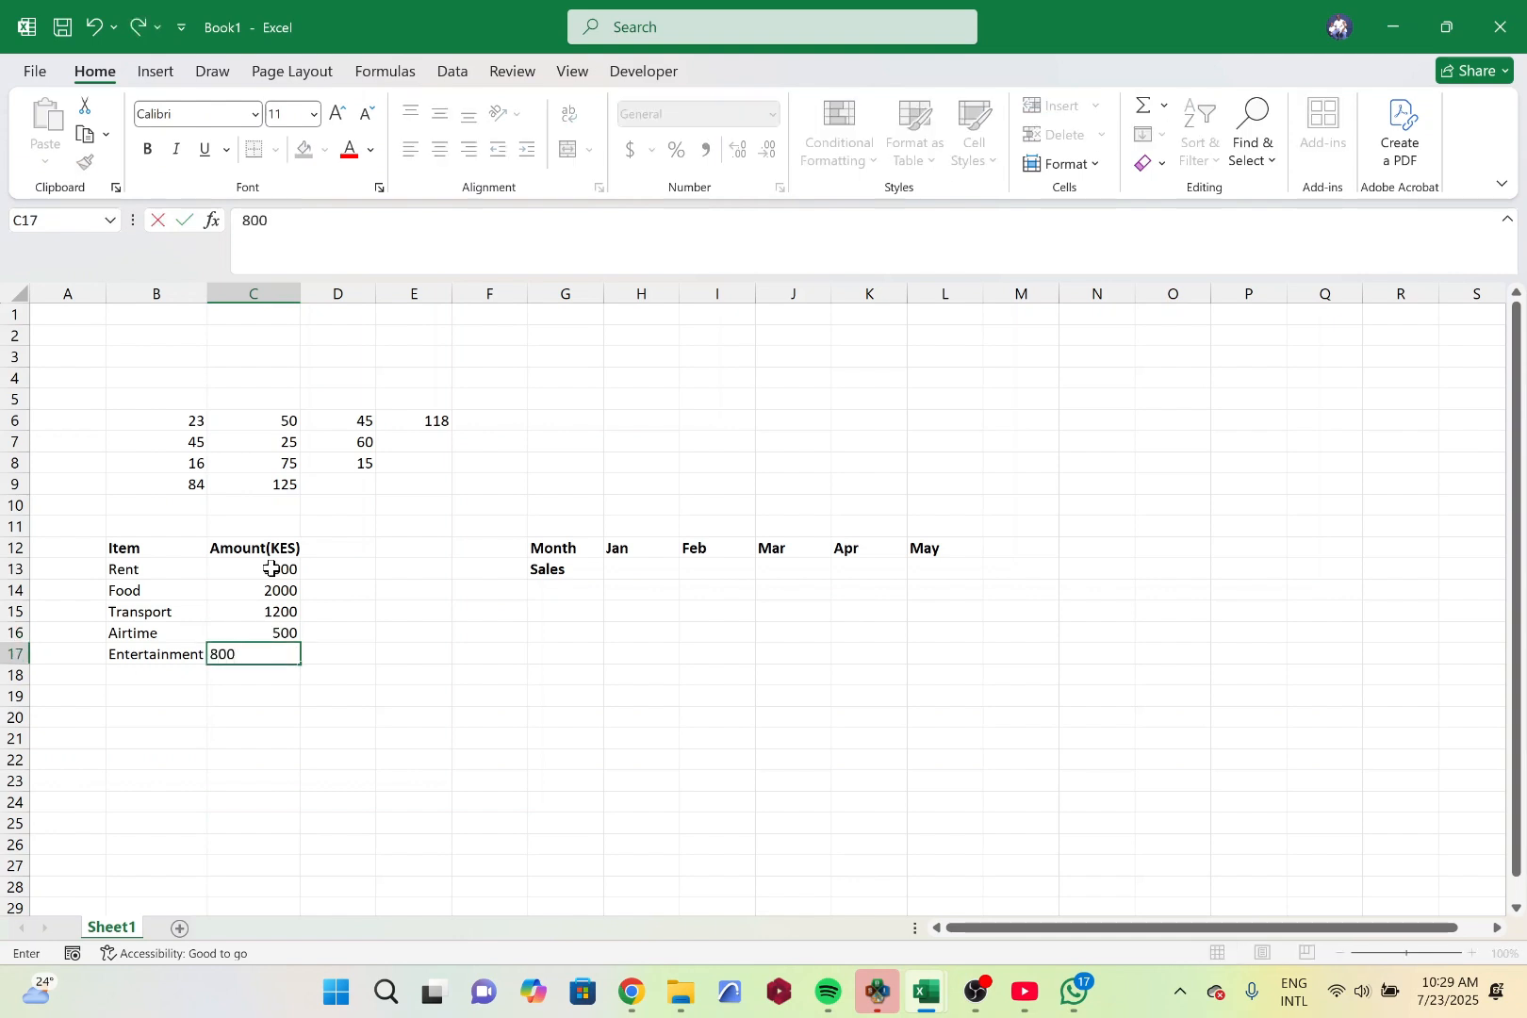
pyautogui.press('Return')
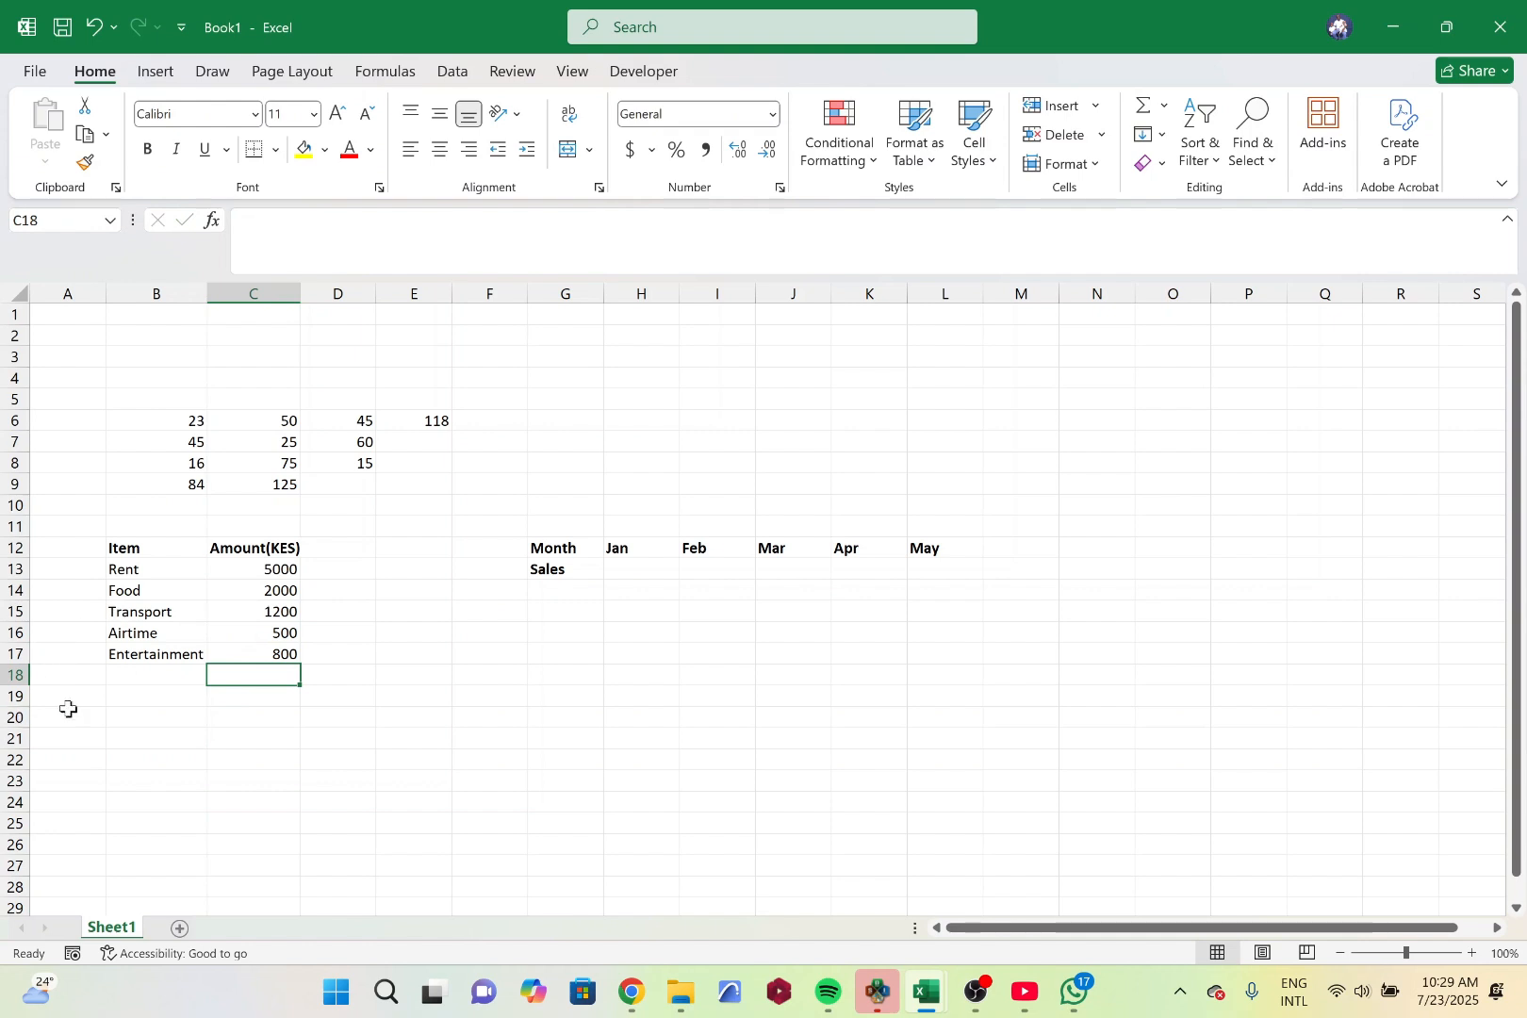
# Add a Total row below Entertainment, summing the amounts in cell C18 with =SUM(C13:C17)
pyautogui.click(126, 680)
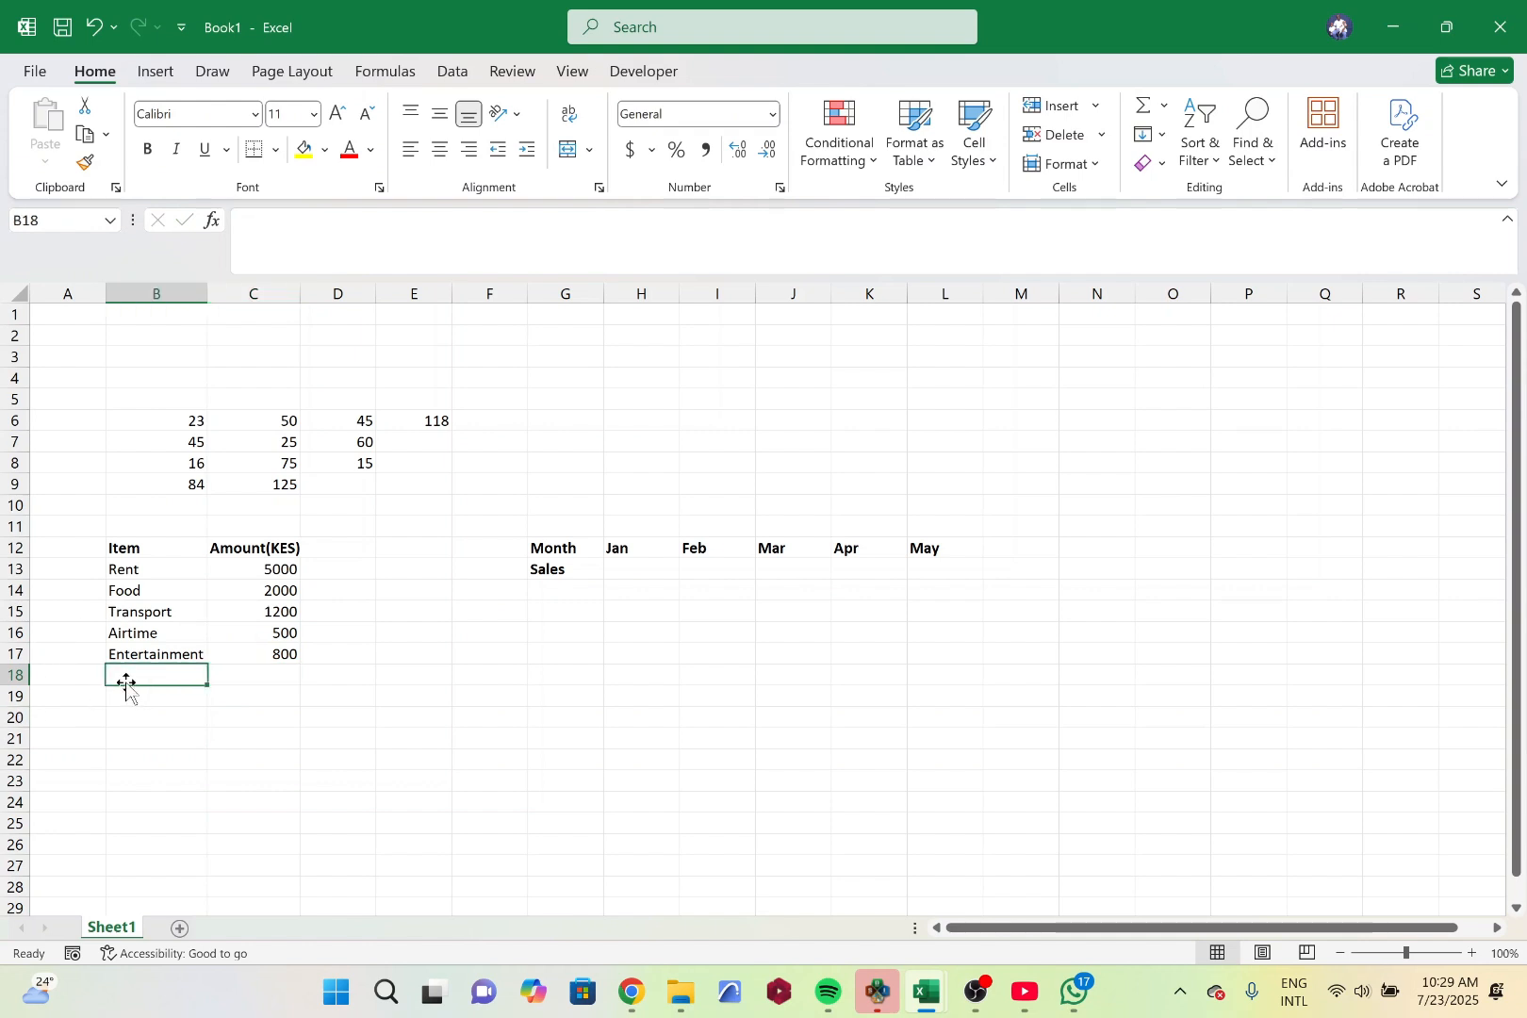
pyautogui.write('Total')
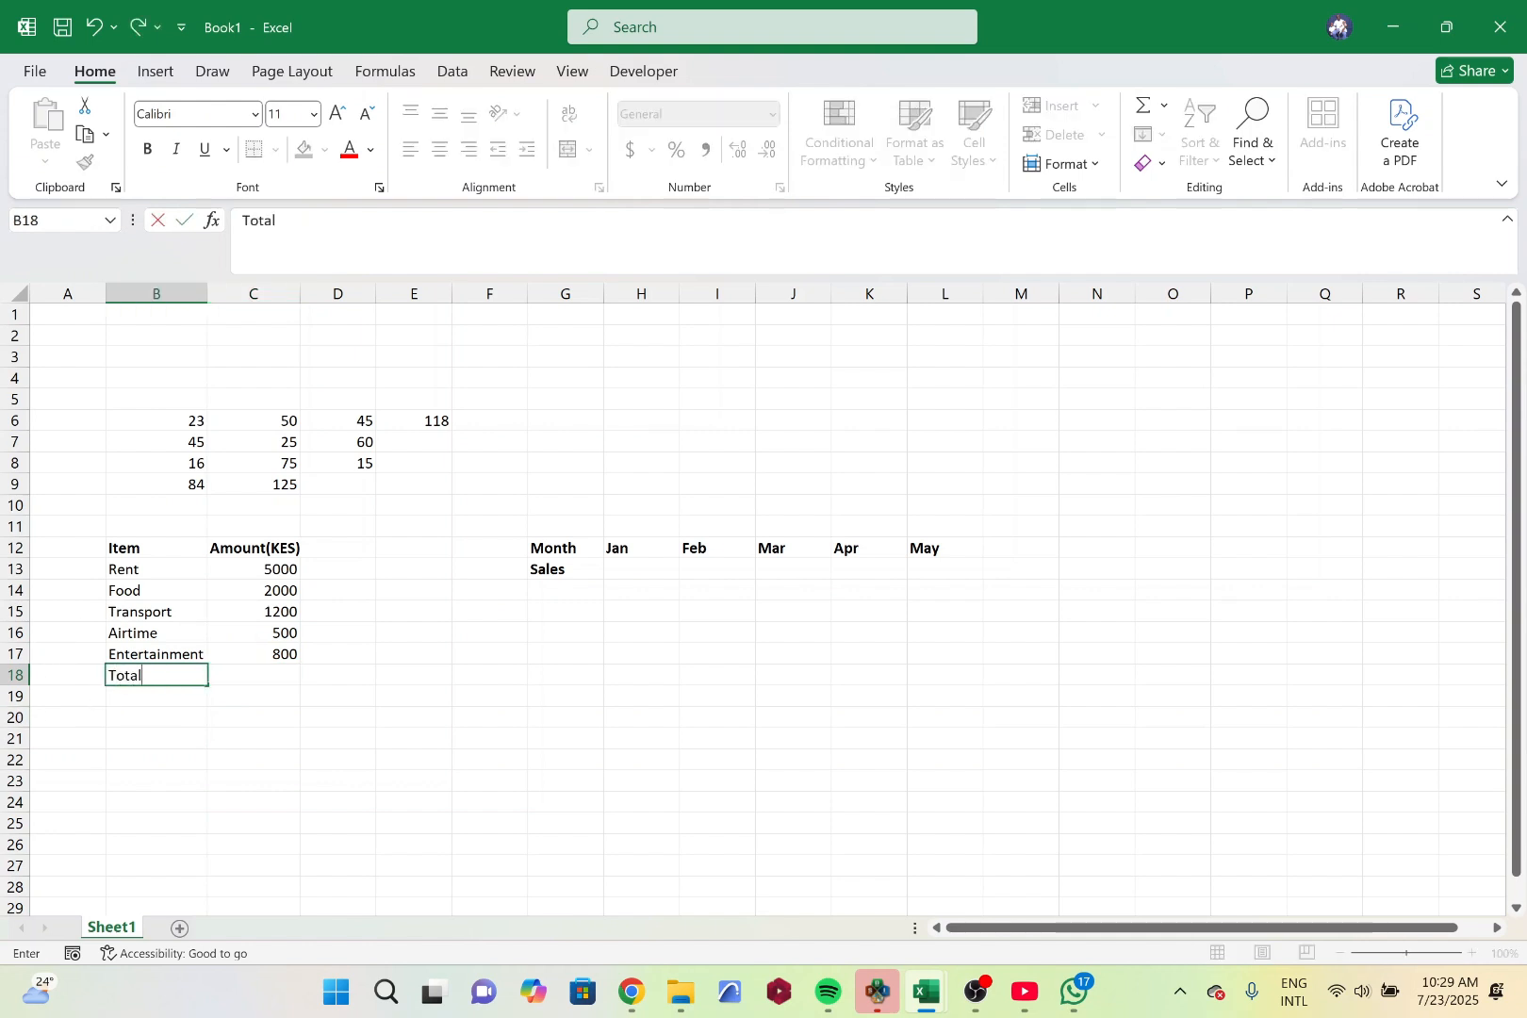
pyautogui.press('Tab')
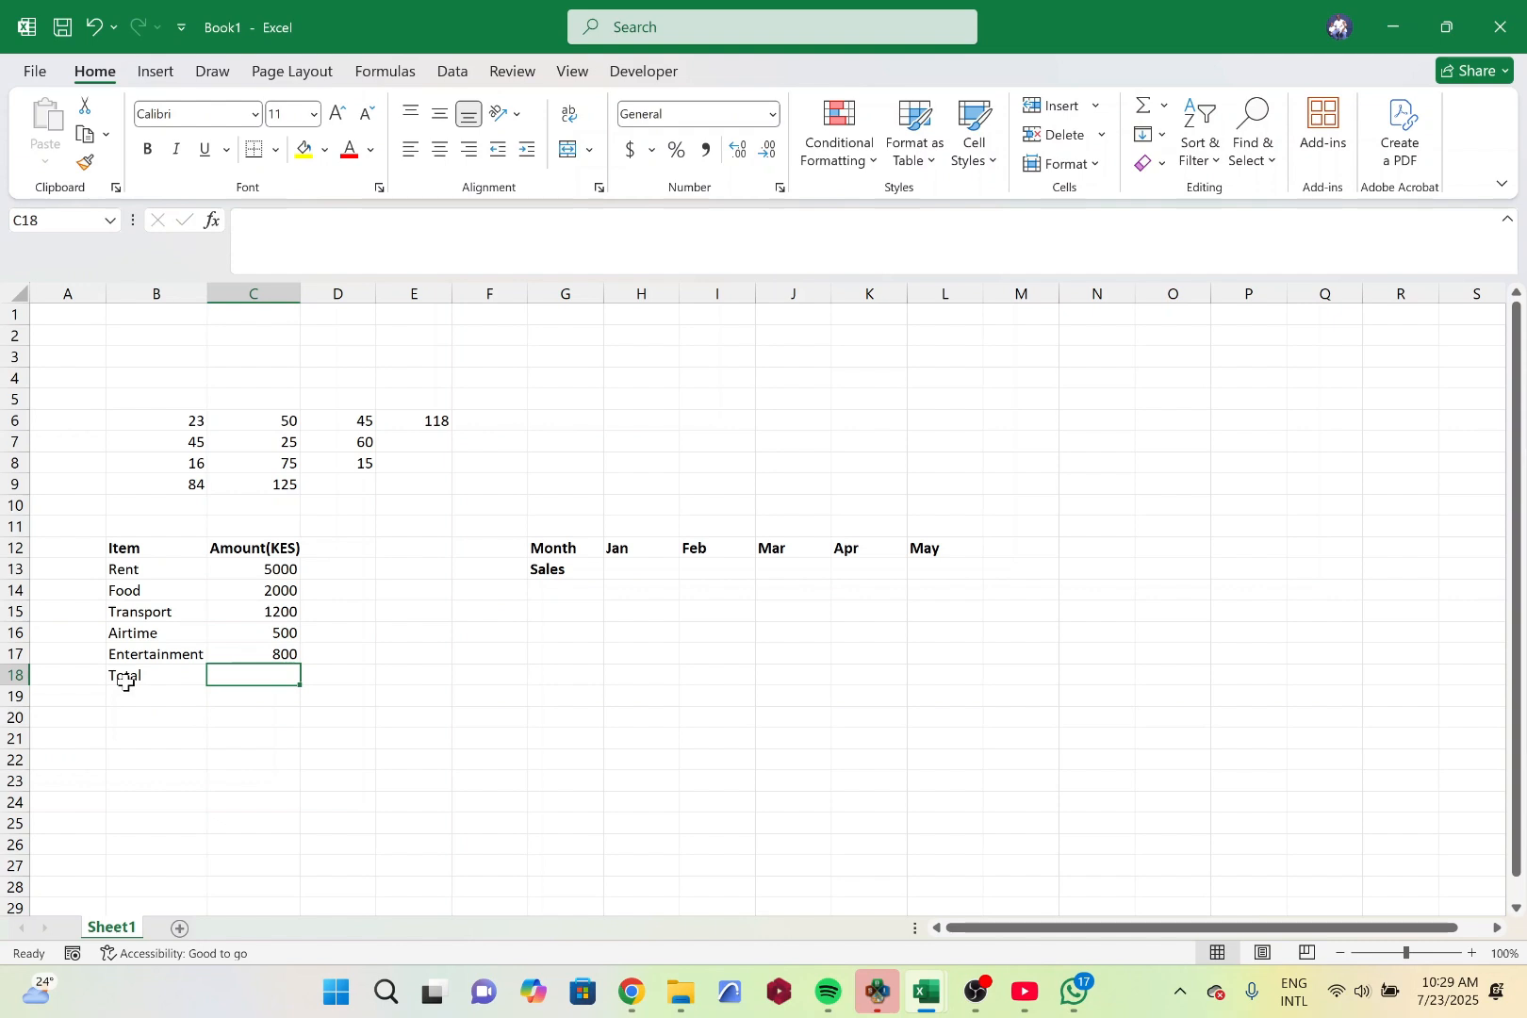
pyautogui.write('=')
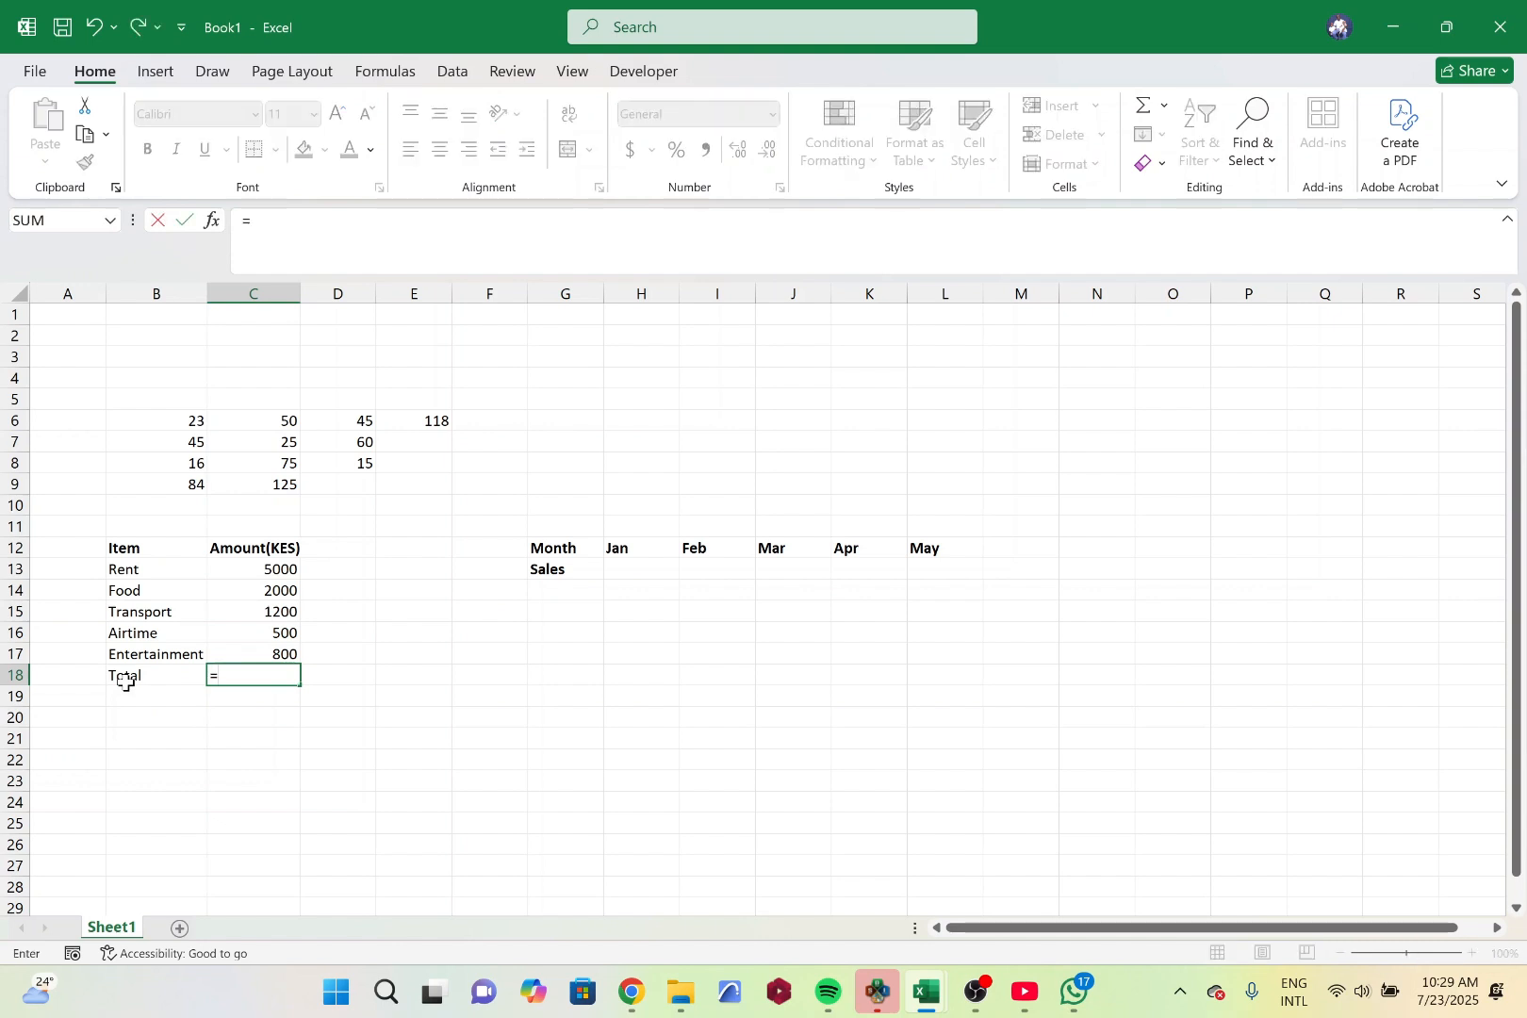
pyautogui.write('su')
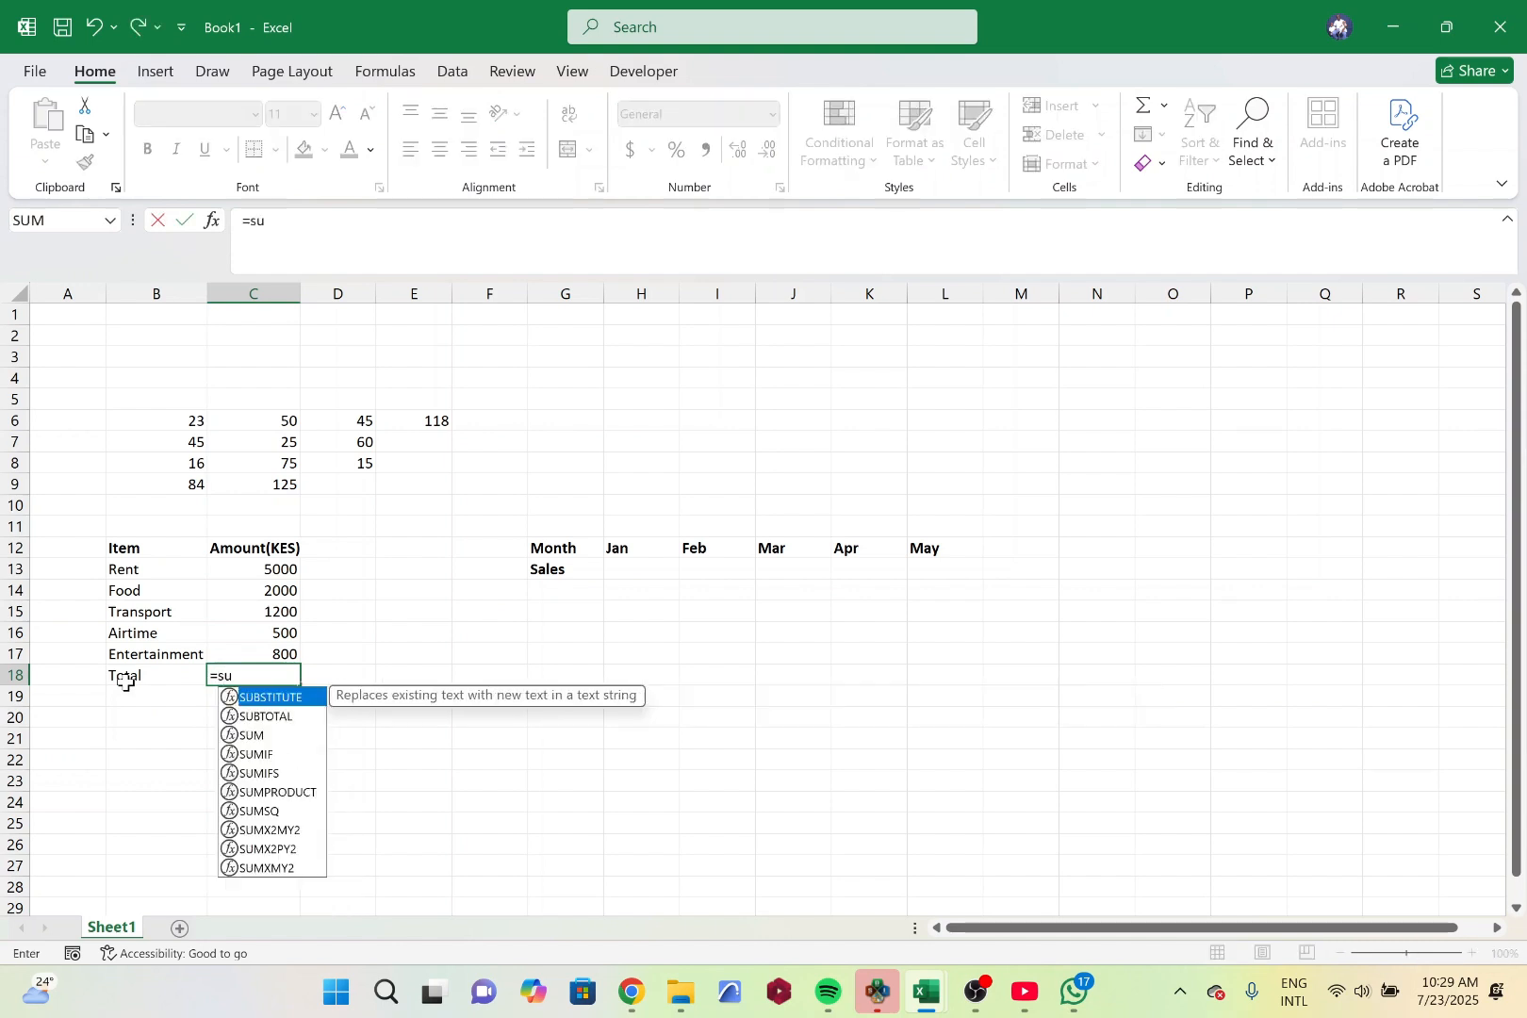
pyautogui.write('m(')
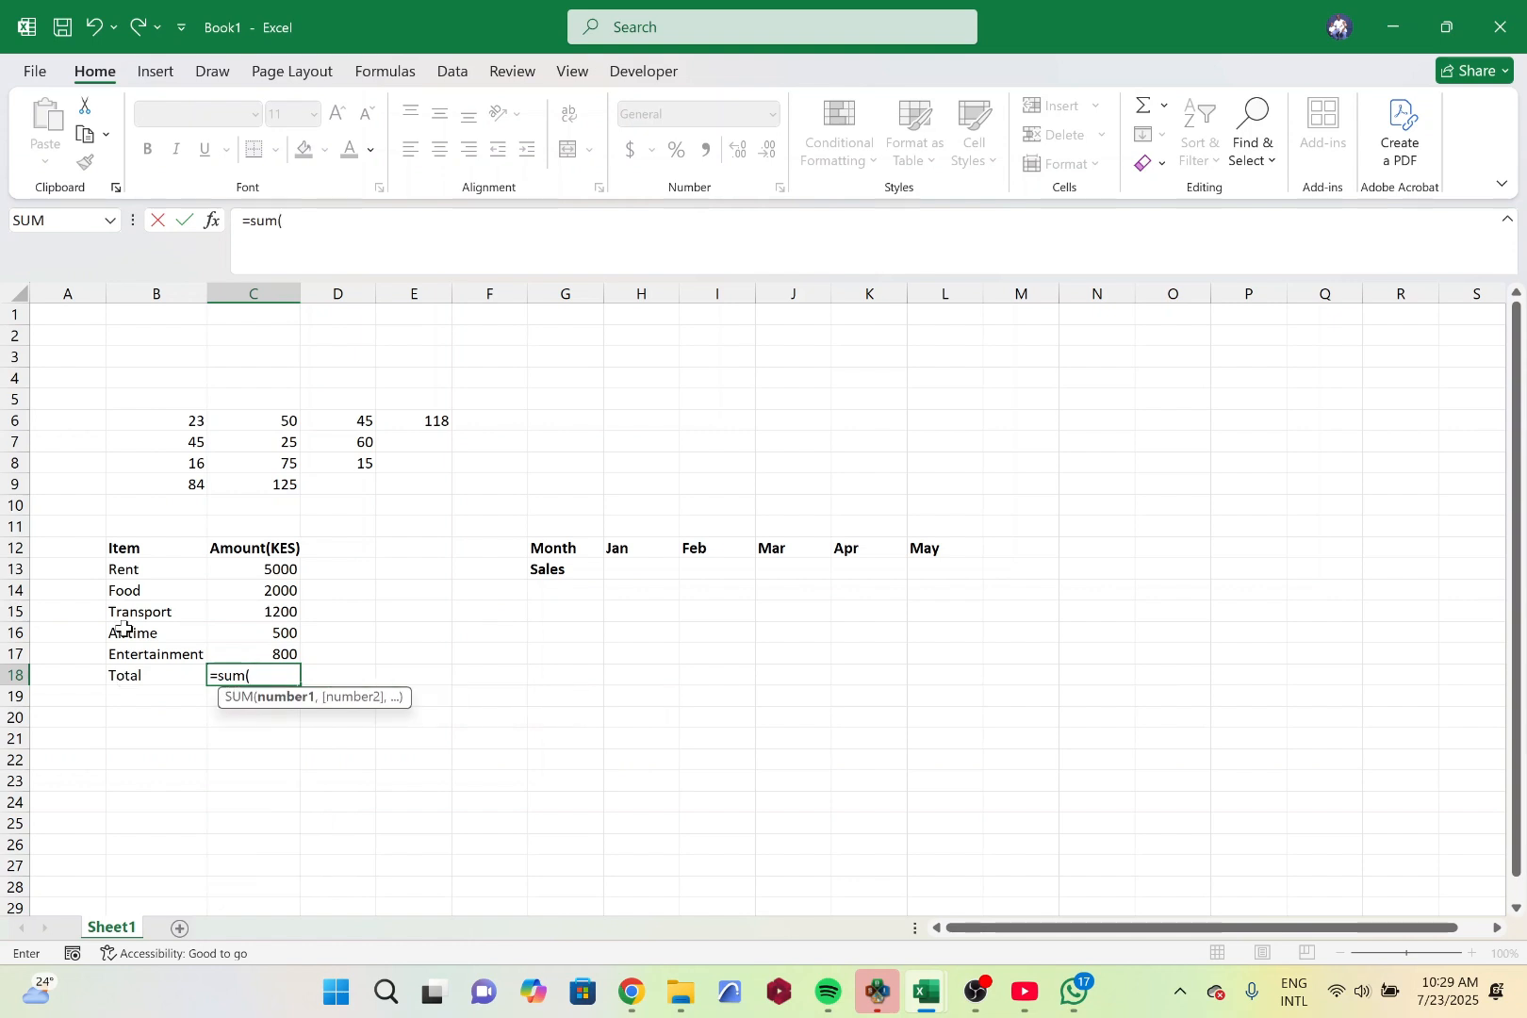
pyautogui.click(256, 569)
pyautogui.moveTo(256, 570); pyautogui.dragTo(282, 657)
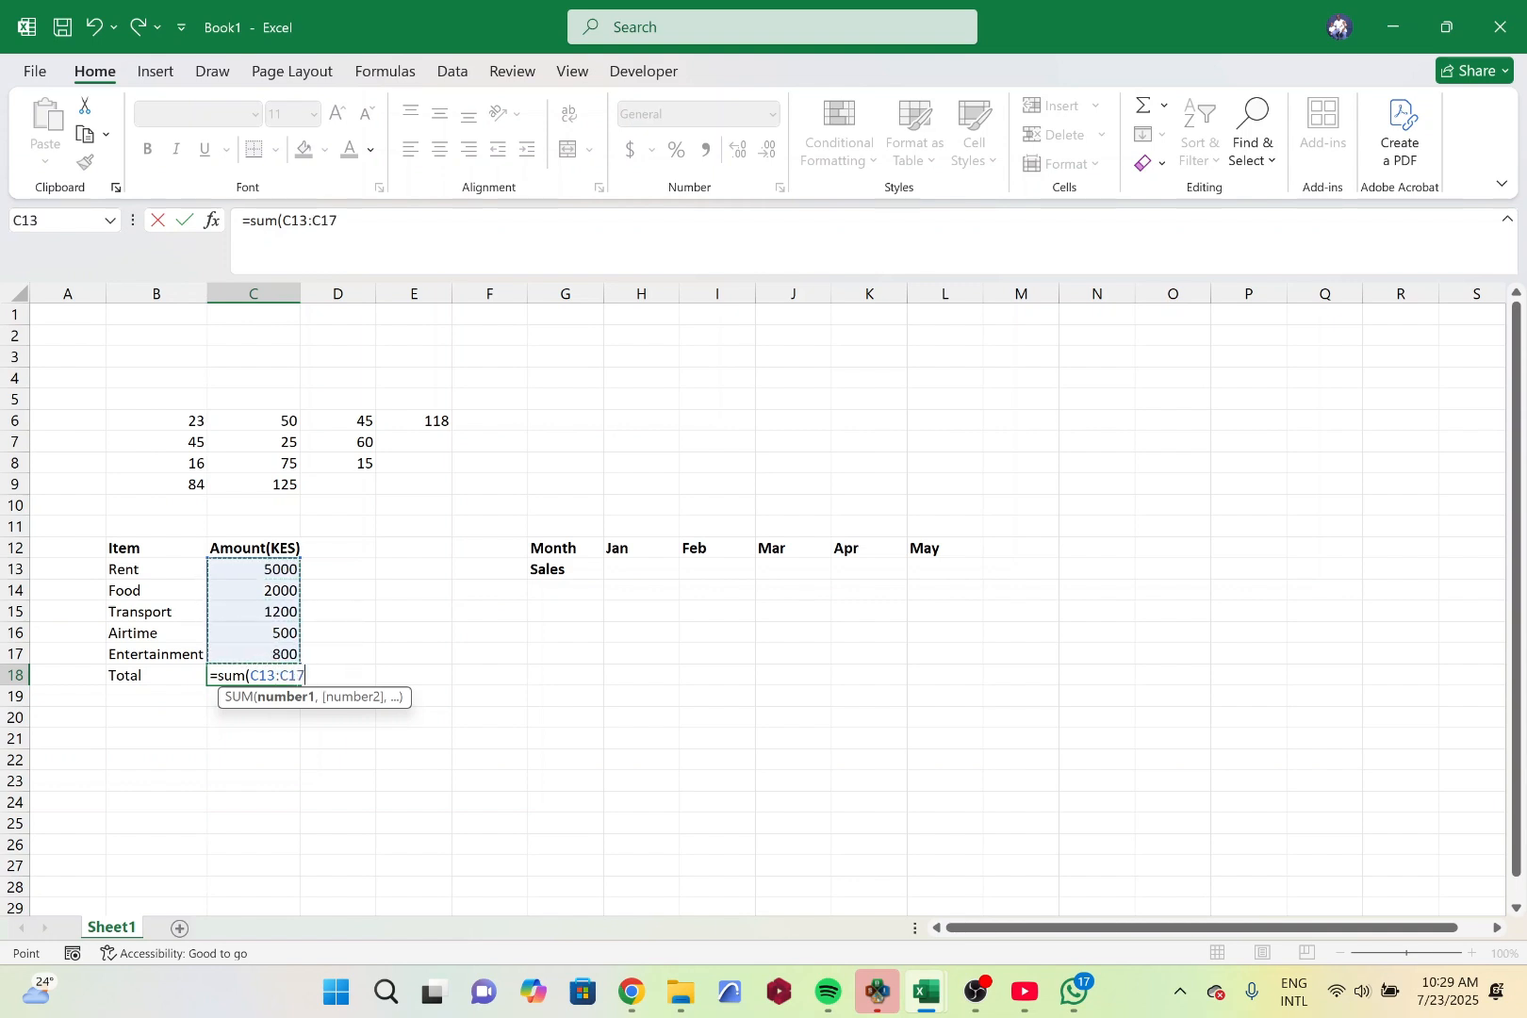
pyautogui.write(')')
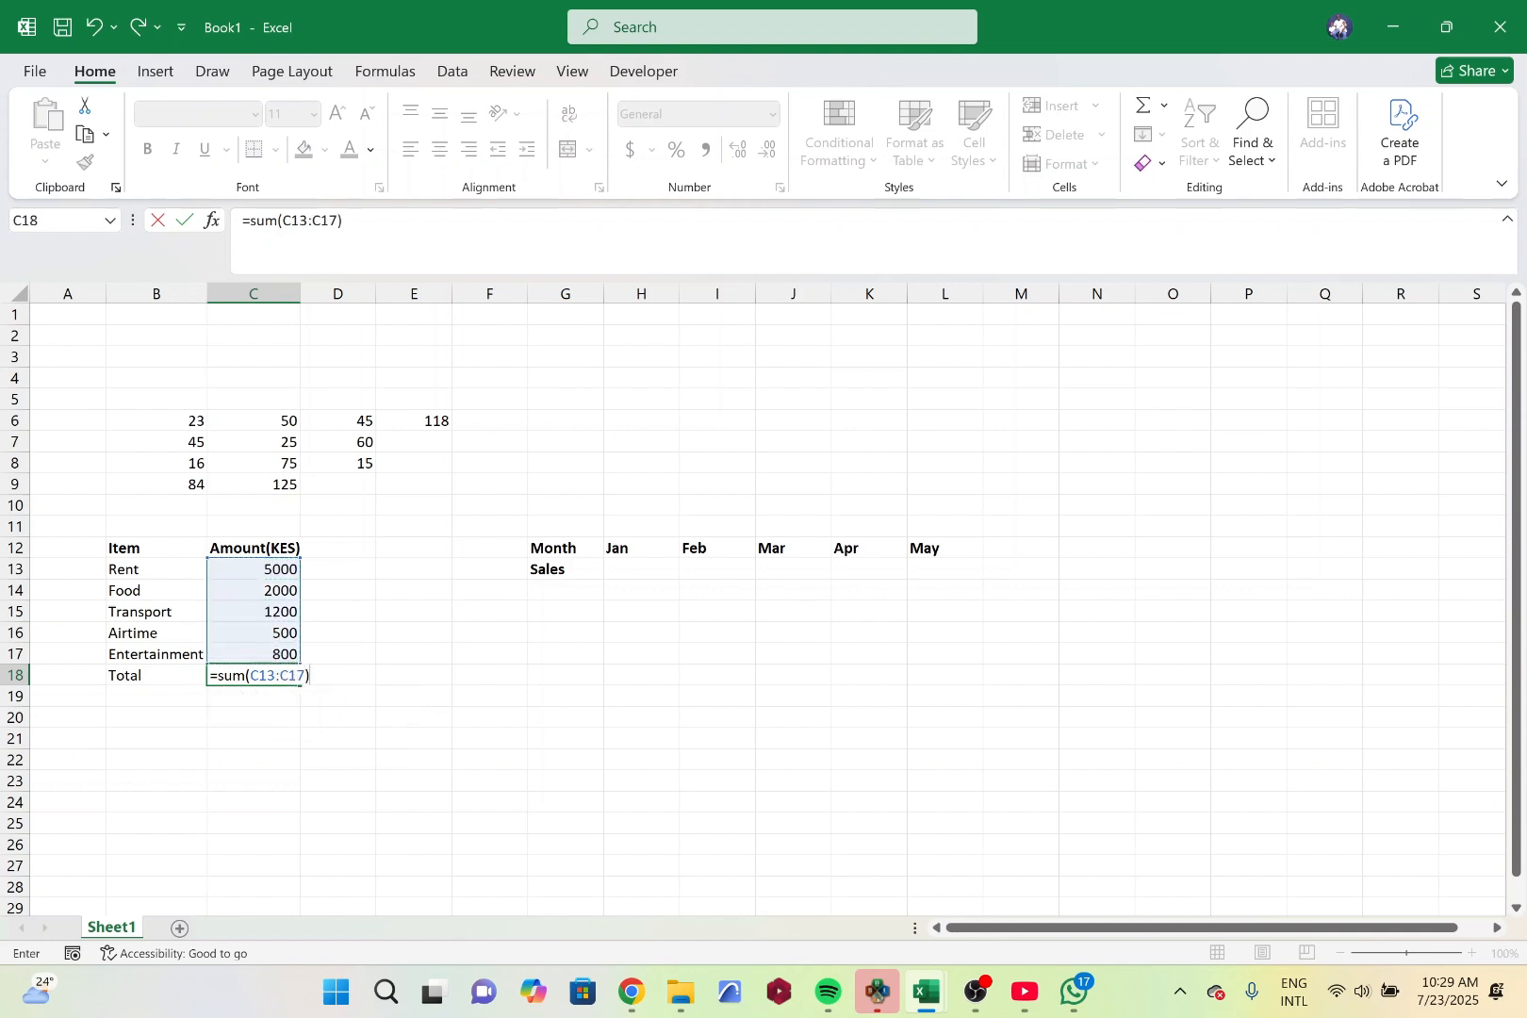
pyautogui.press('Return')
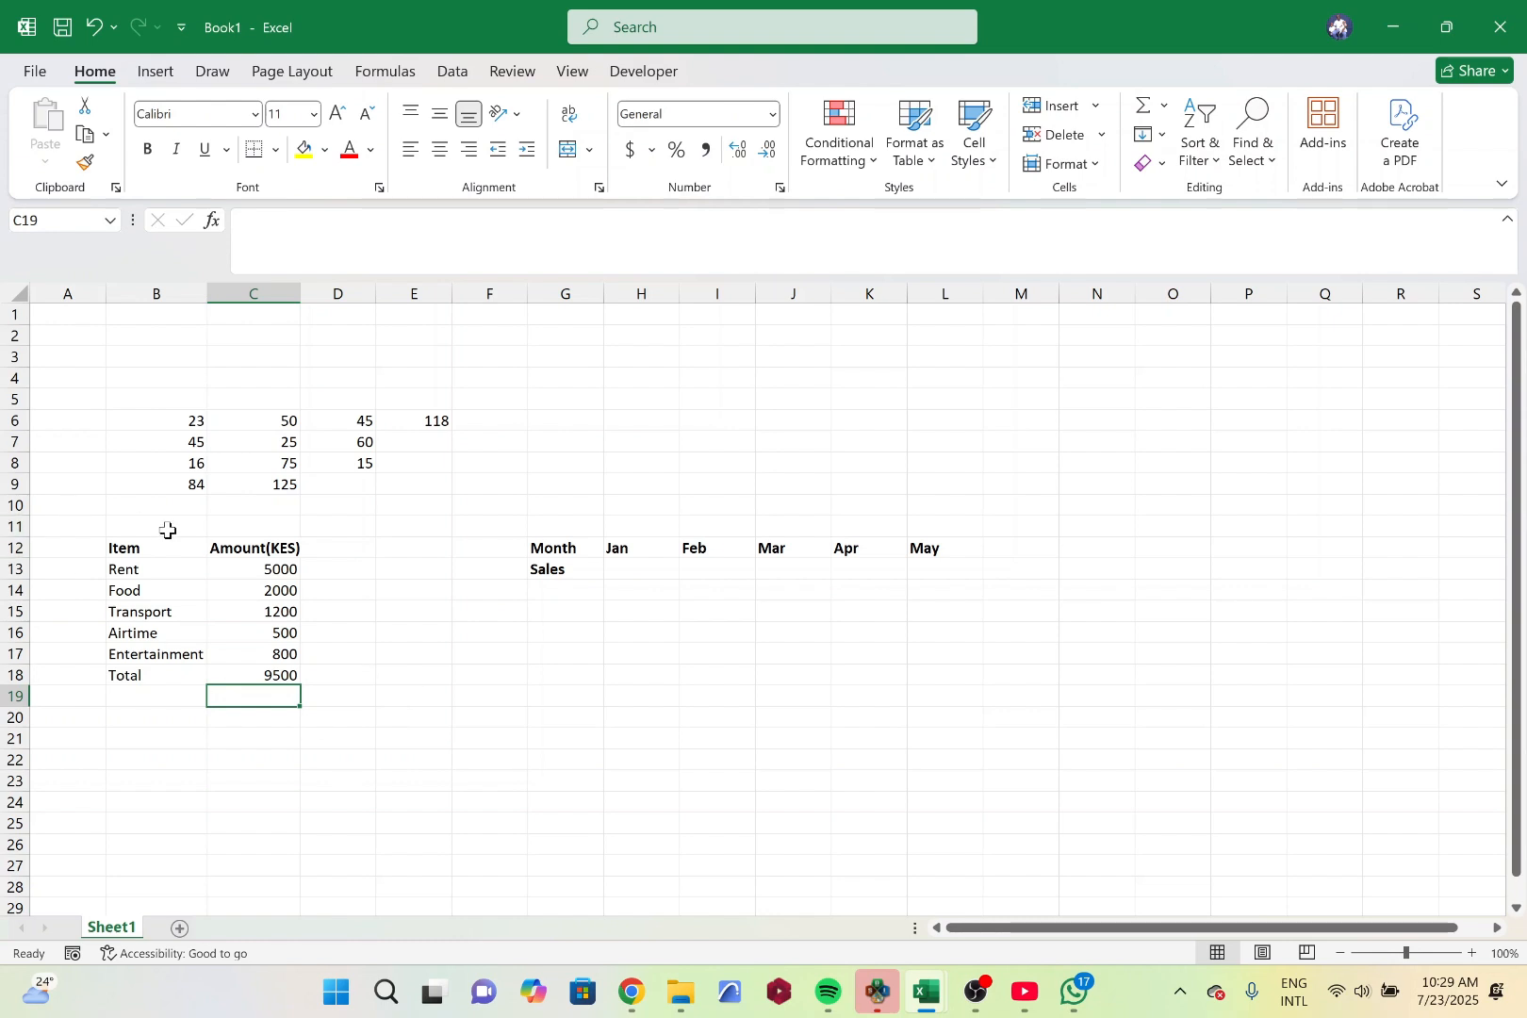
# Fill in the Sales row with 1500 for Jan, 1800 for Feb, 2200 for Mar, 2600 for Apr and 3000 for May
pyautogui.click(624, 565)
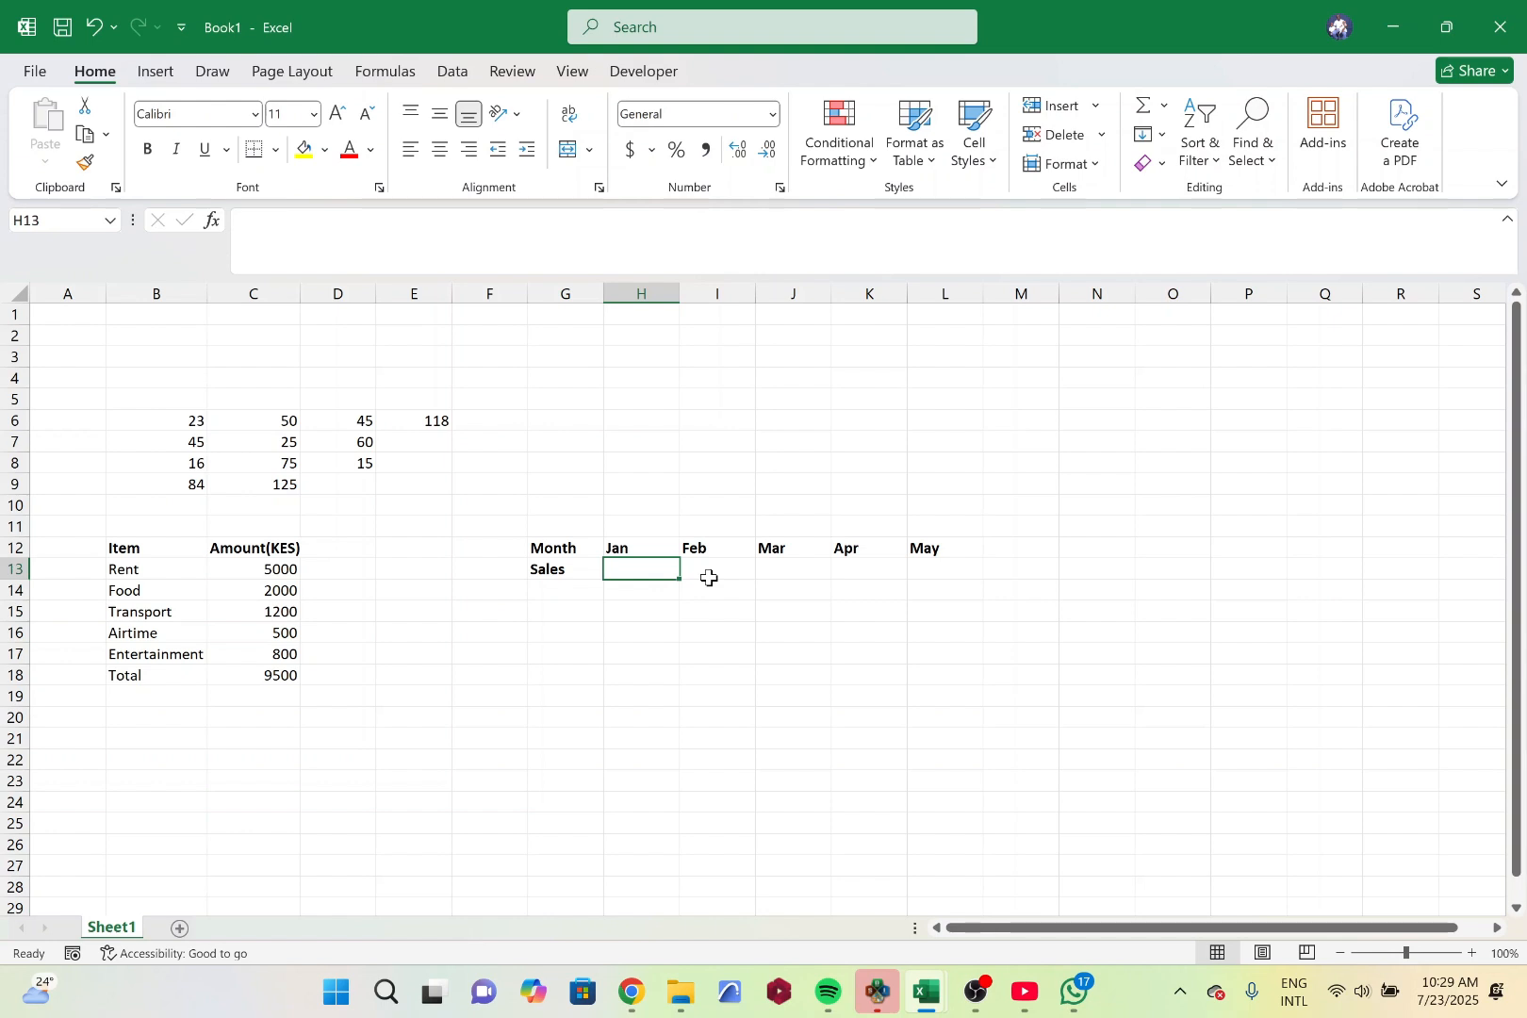
pyautogui.write('1500')
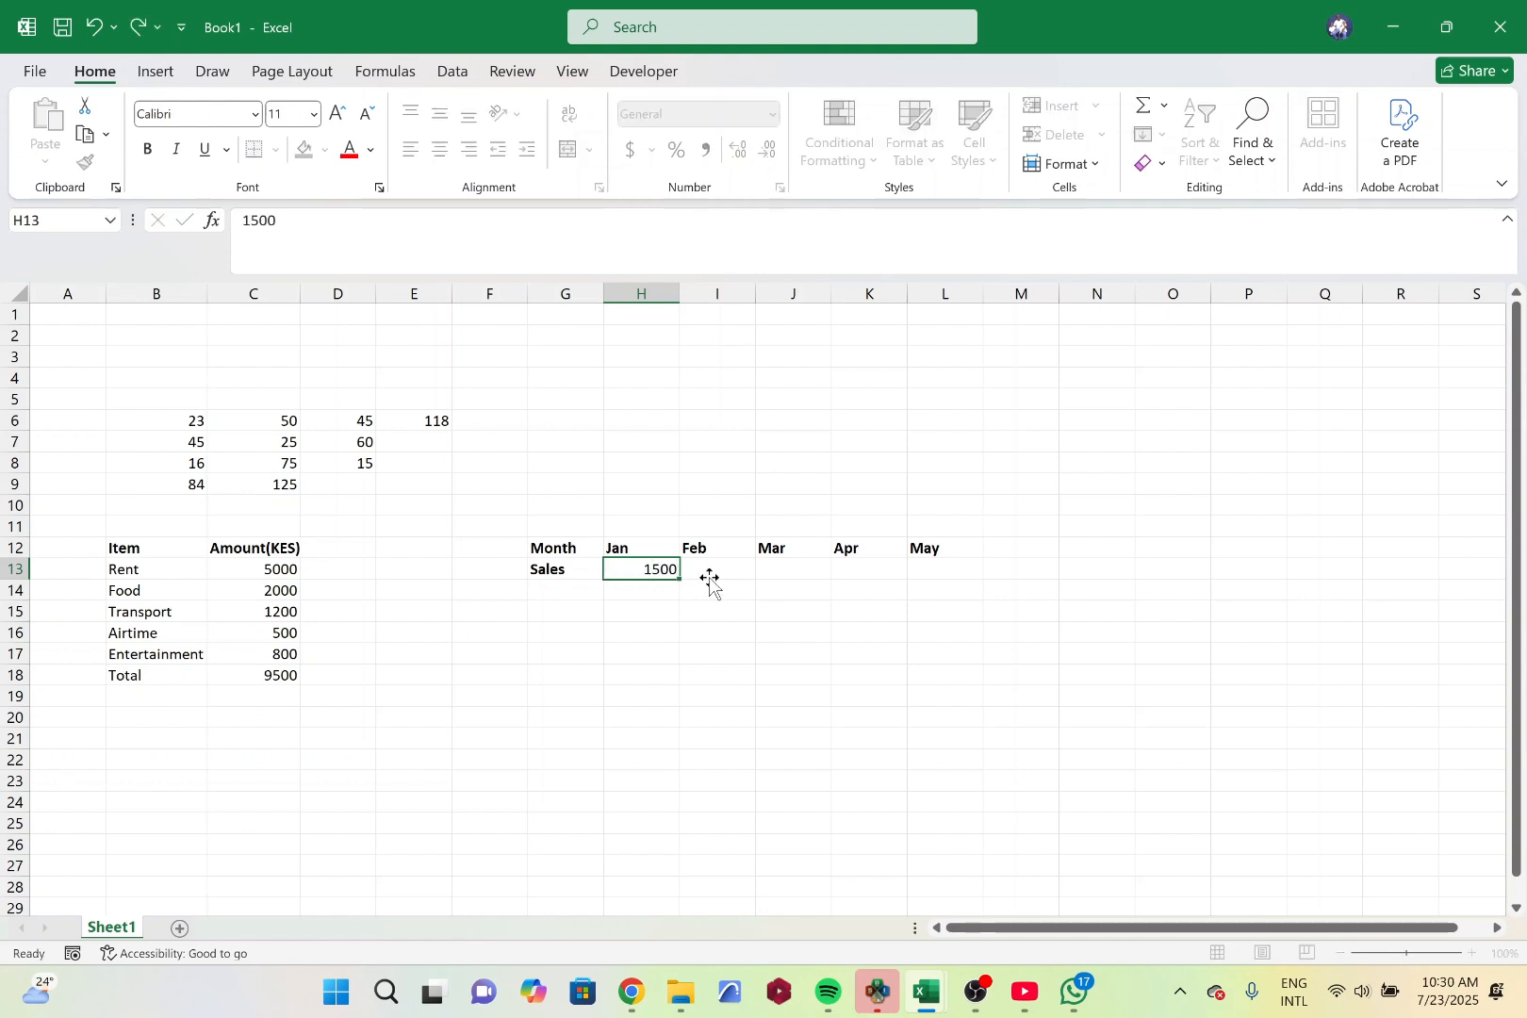
pyautogui.click(710, 577)
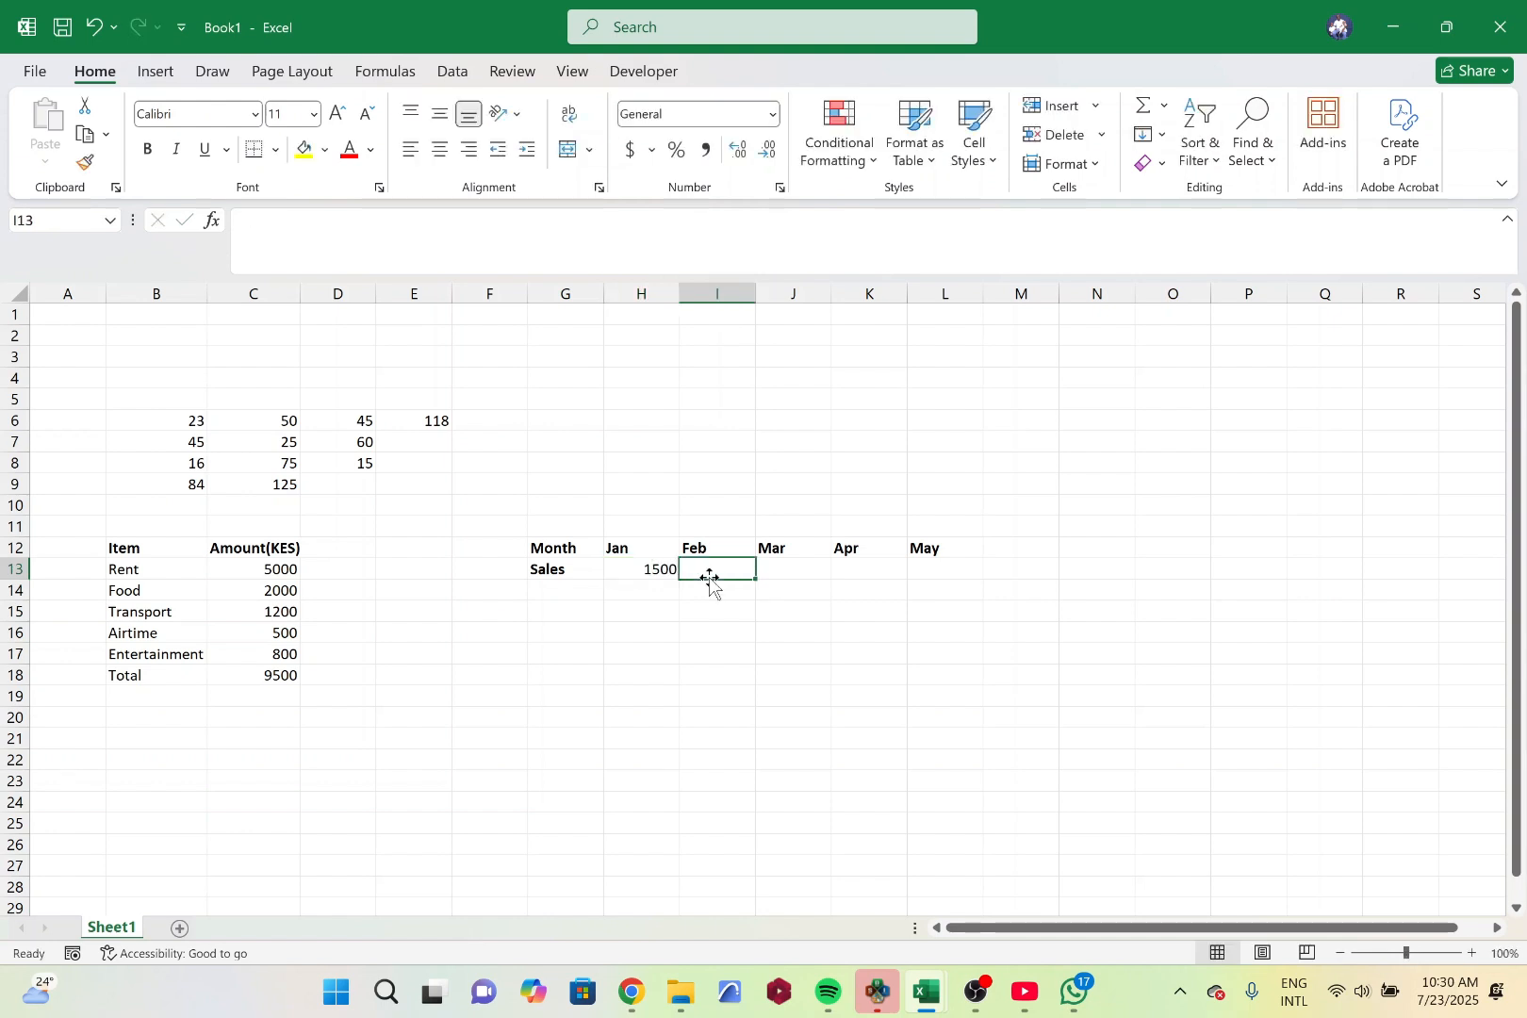
pyautogui.write('1800')
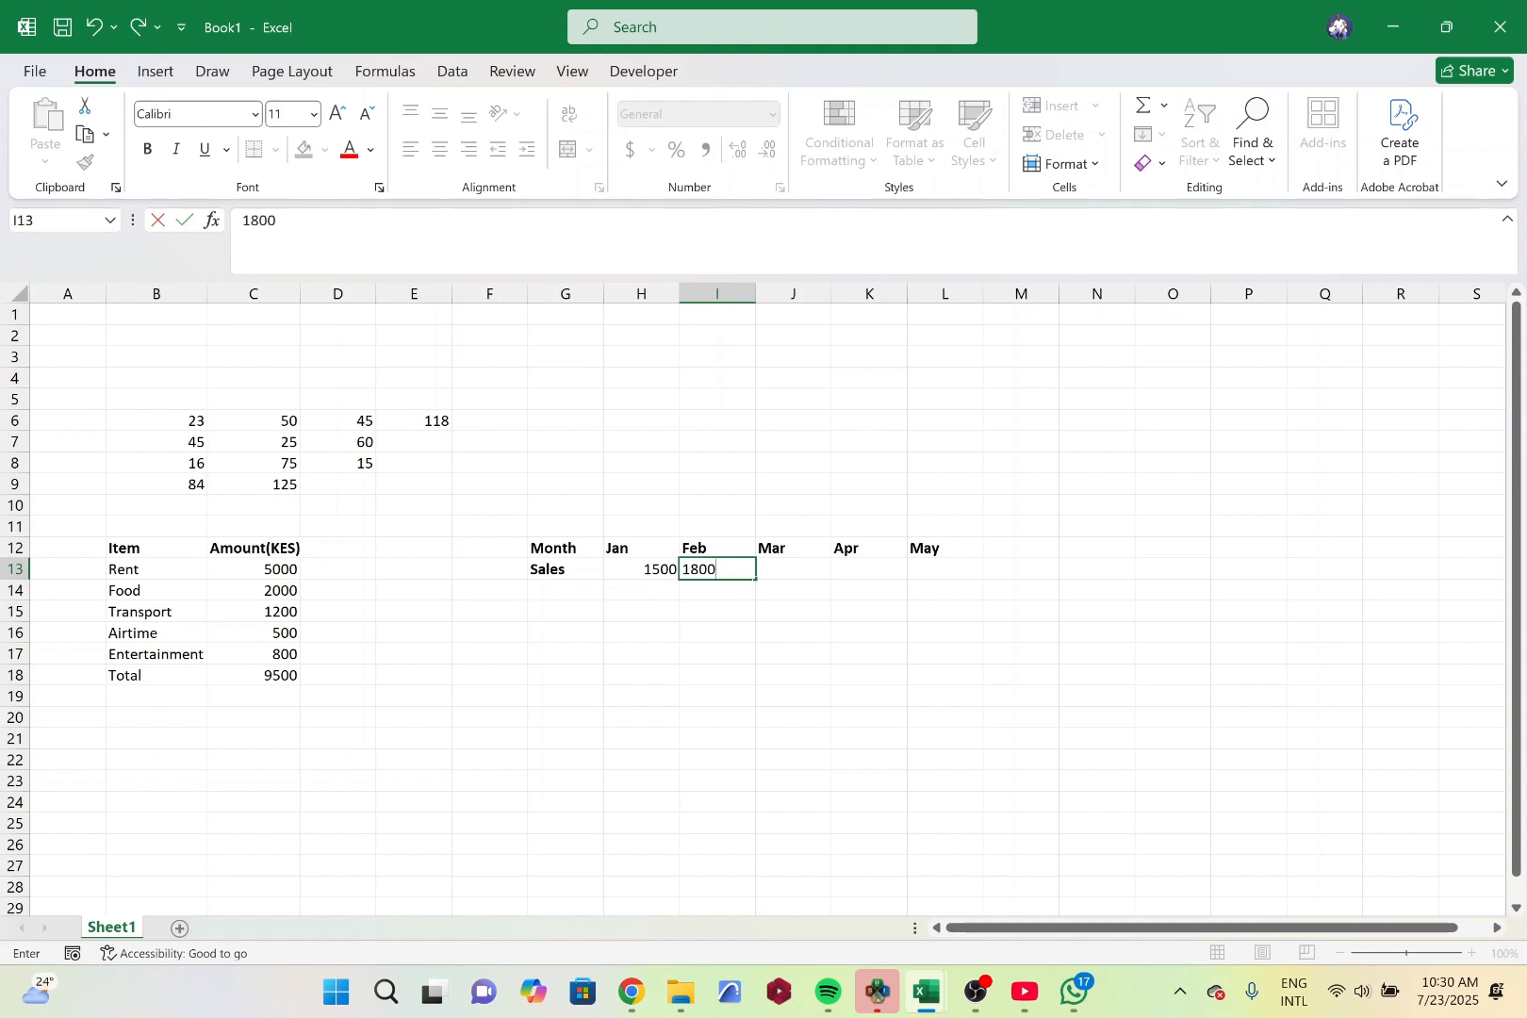
pyautogui.press('Tab')
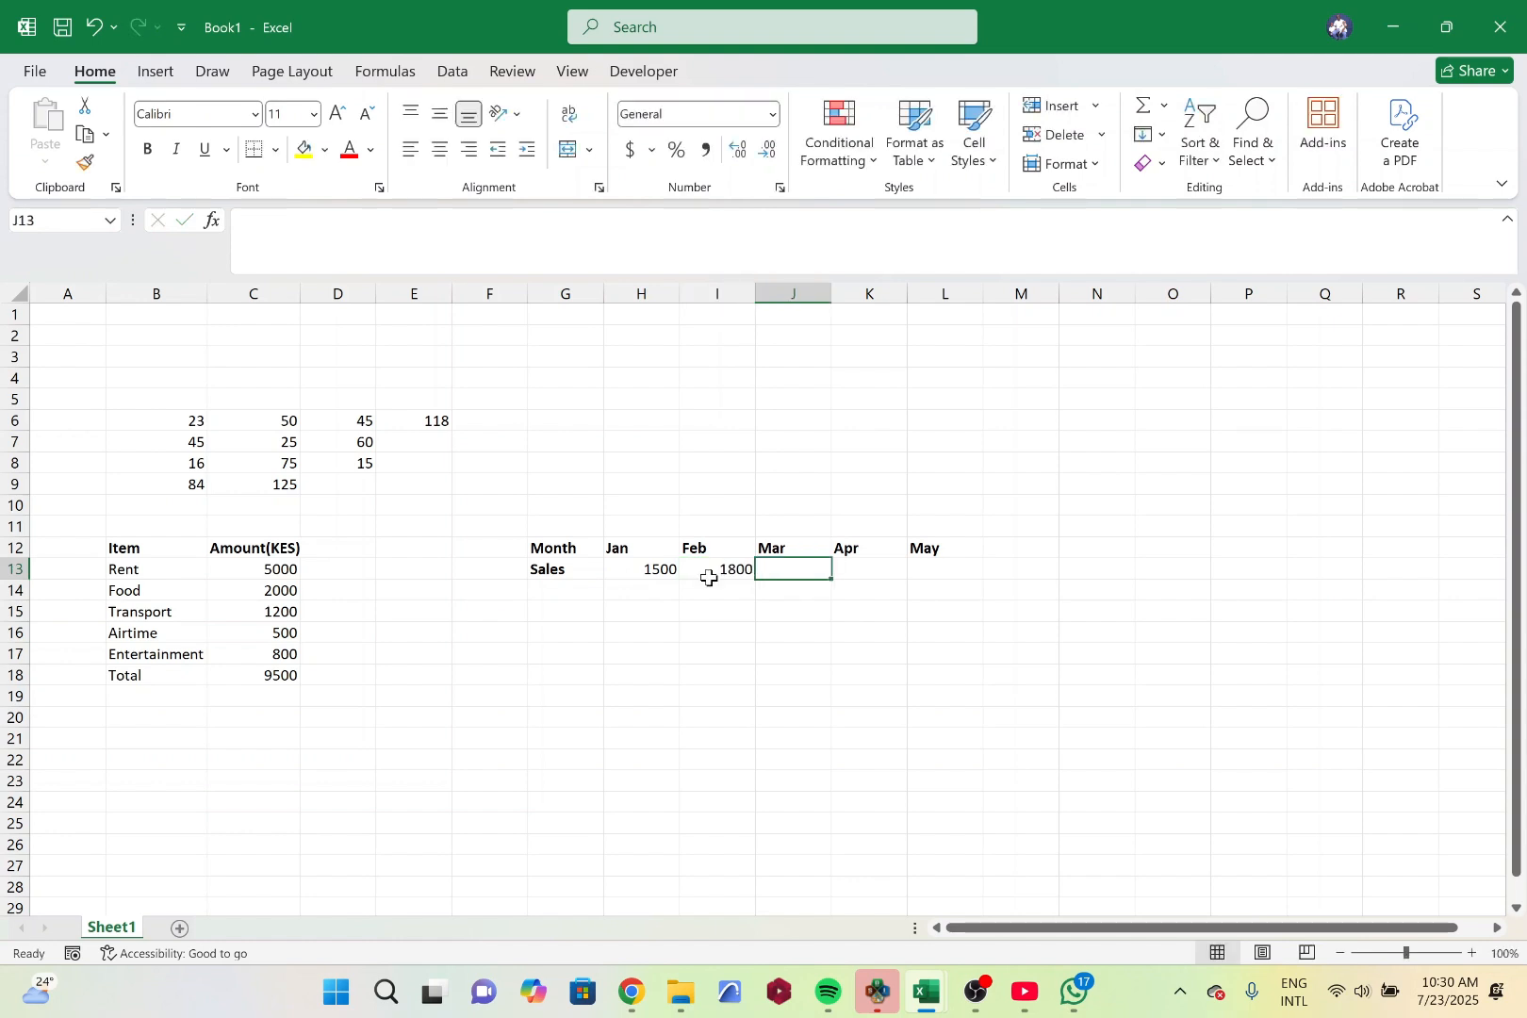
pyautogui.write('2200')
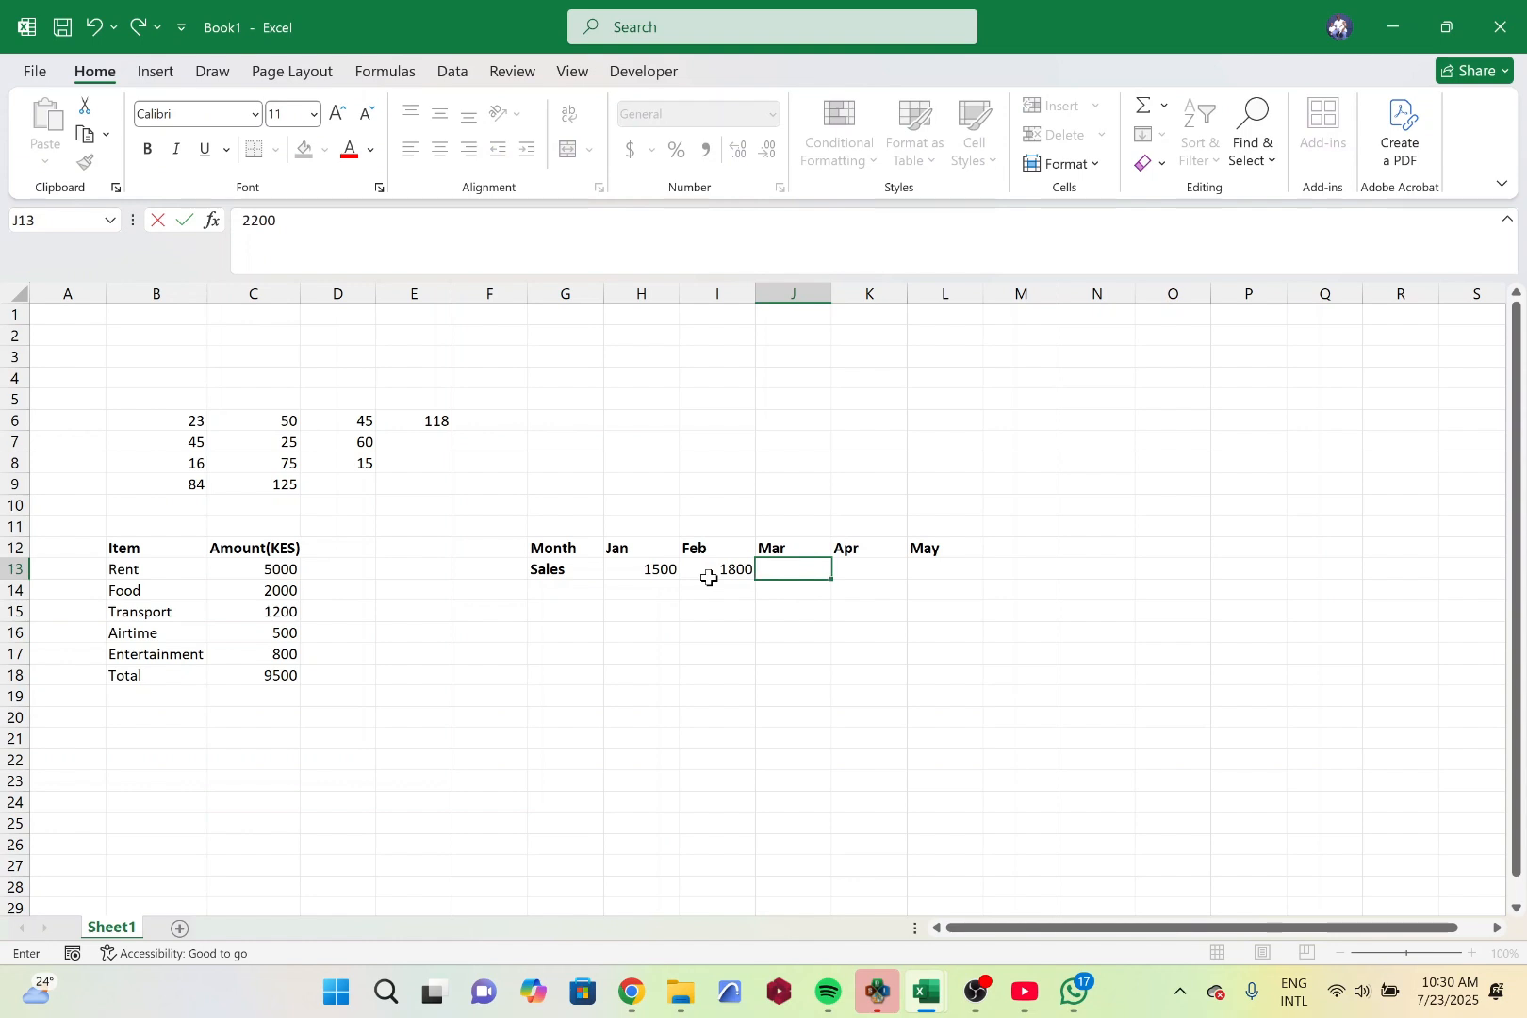
pyautogui.press('Tab')
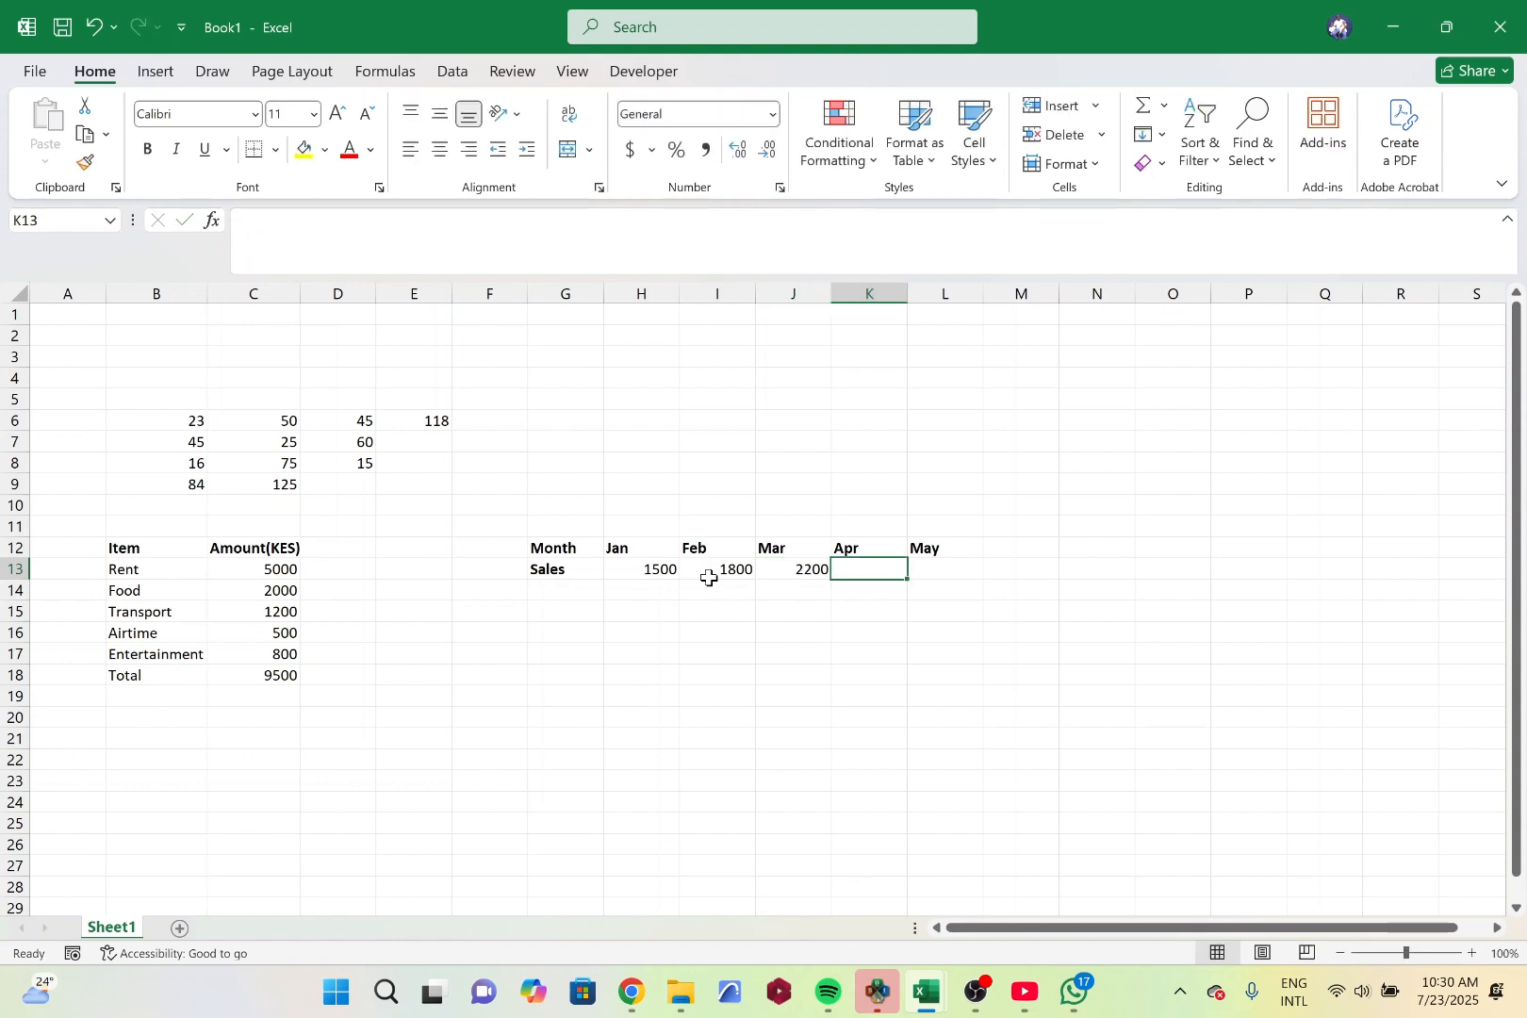
pyautogui.write('2600')
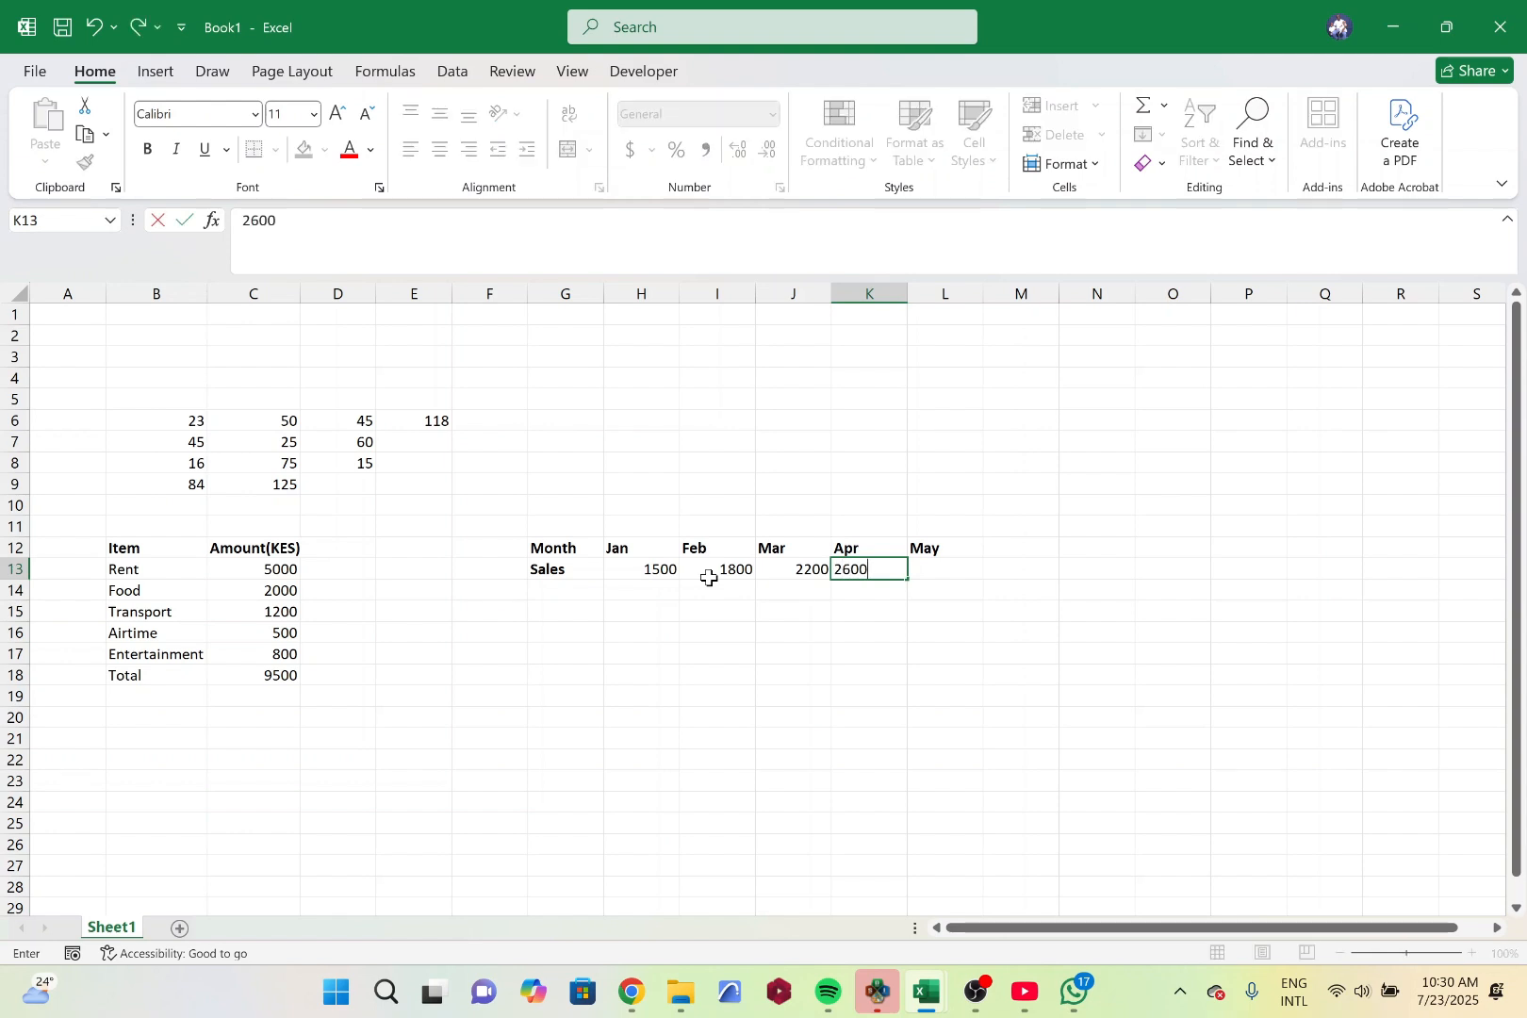
pyautogui.press('Tab')
pyautogui.write('3000')
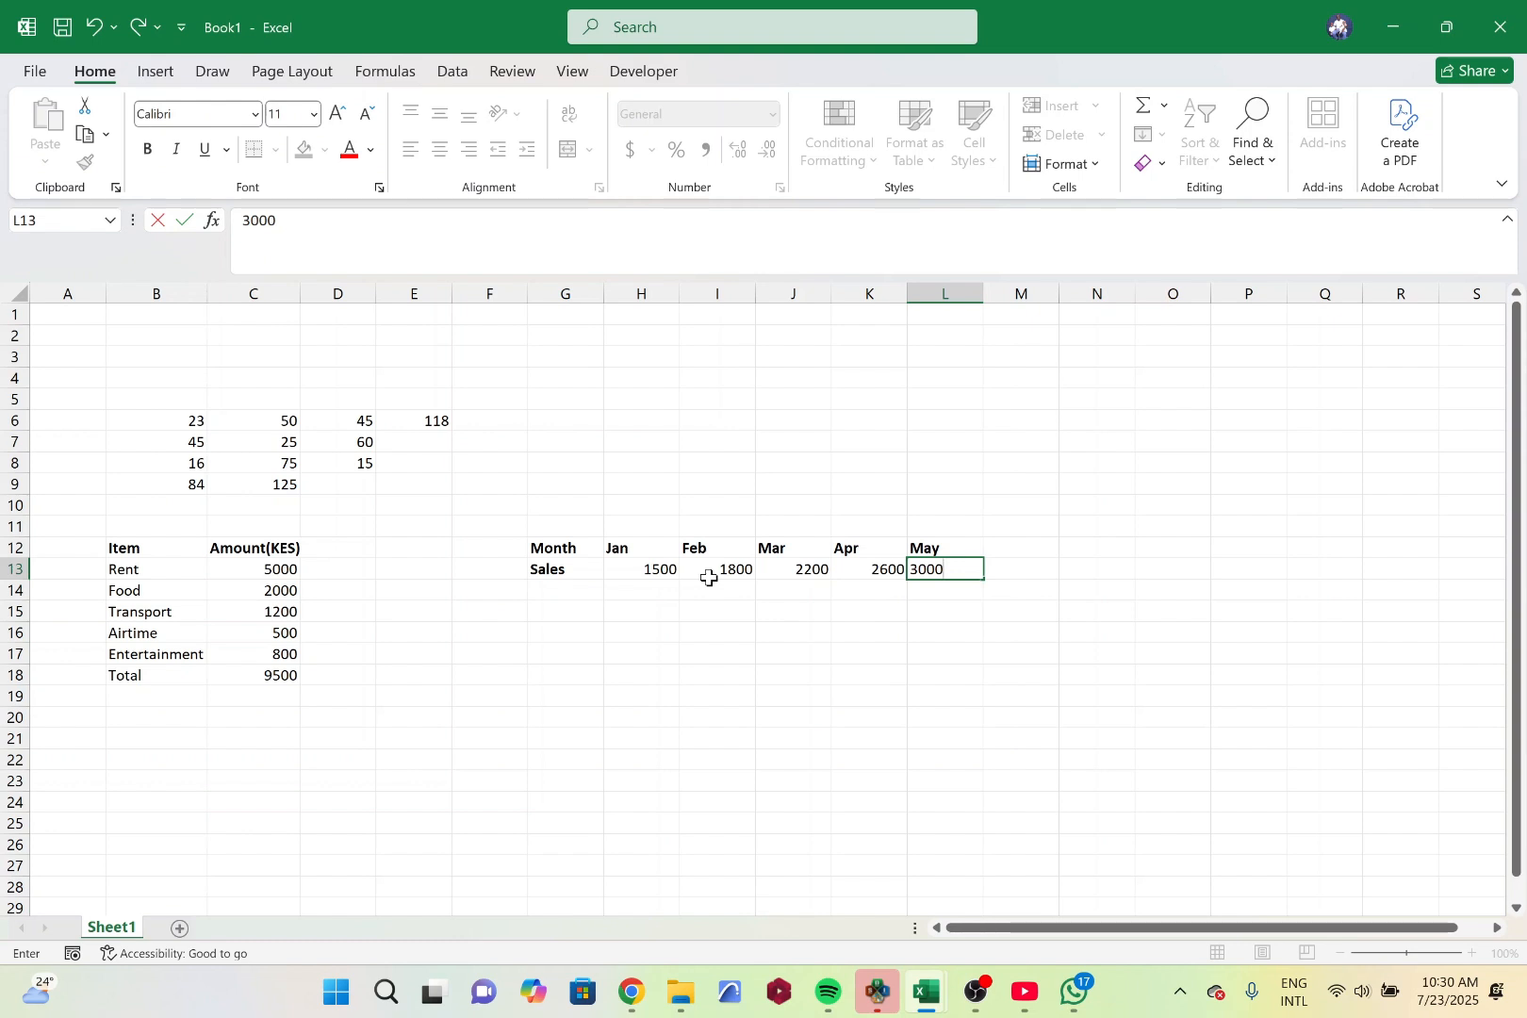
# Add a Total column after May, summing the monthly sales in cell M13 with =SUM(H13:L13)
pyautogui.click(1008, 549)
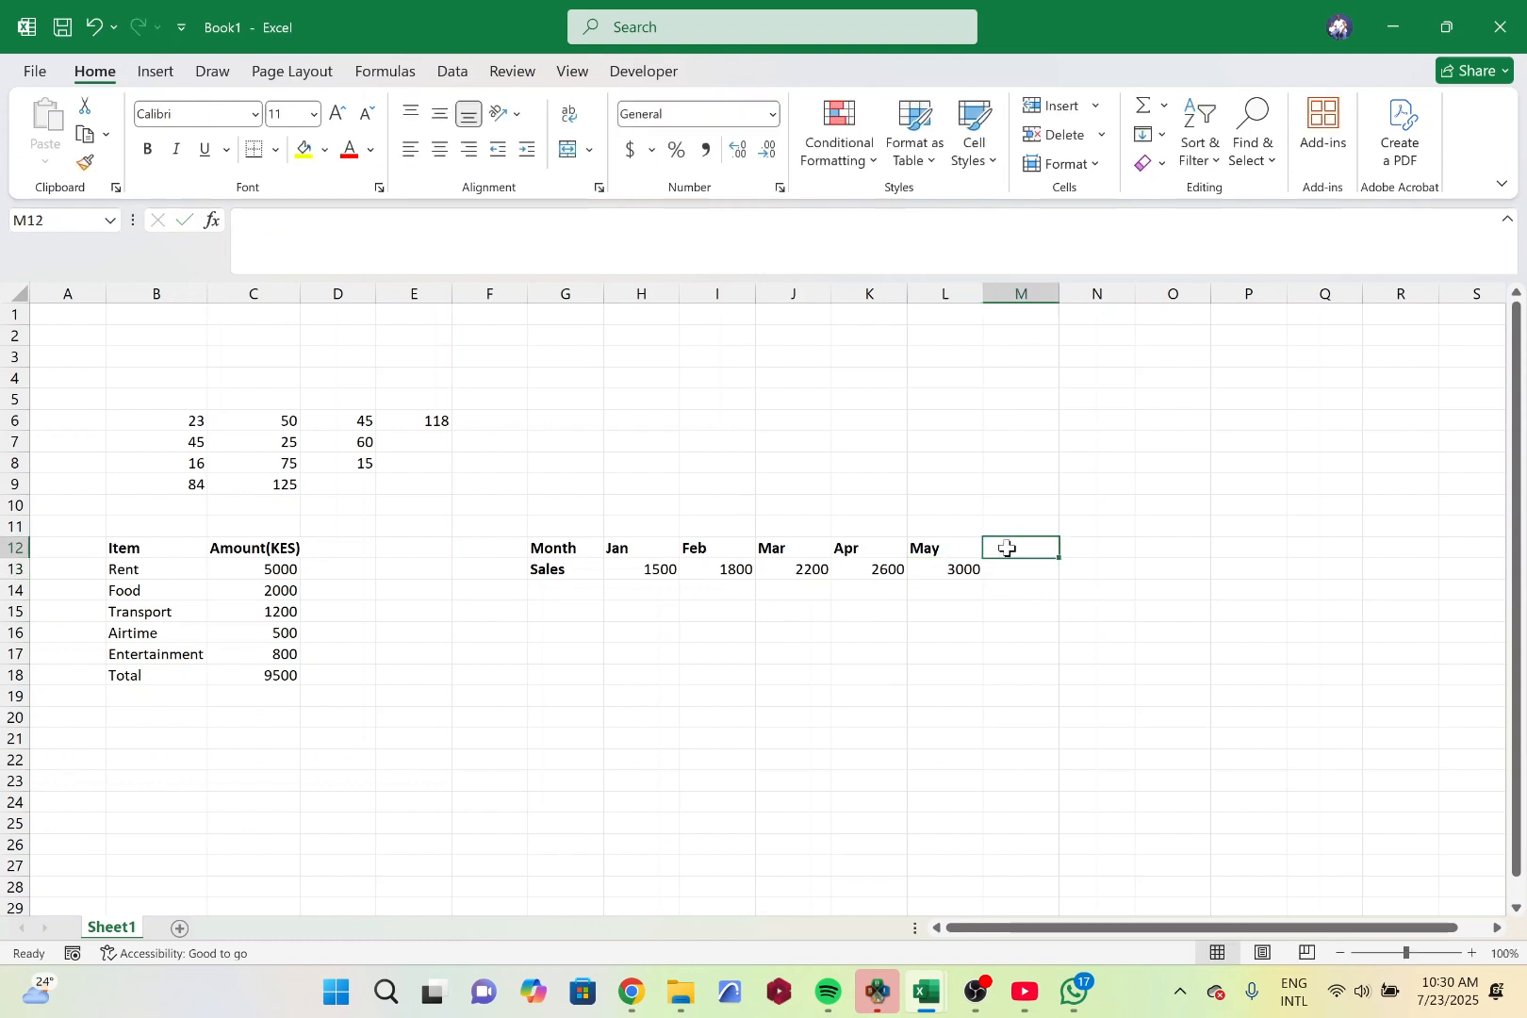
pyautogui.write('To')
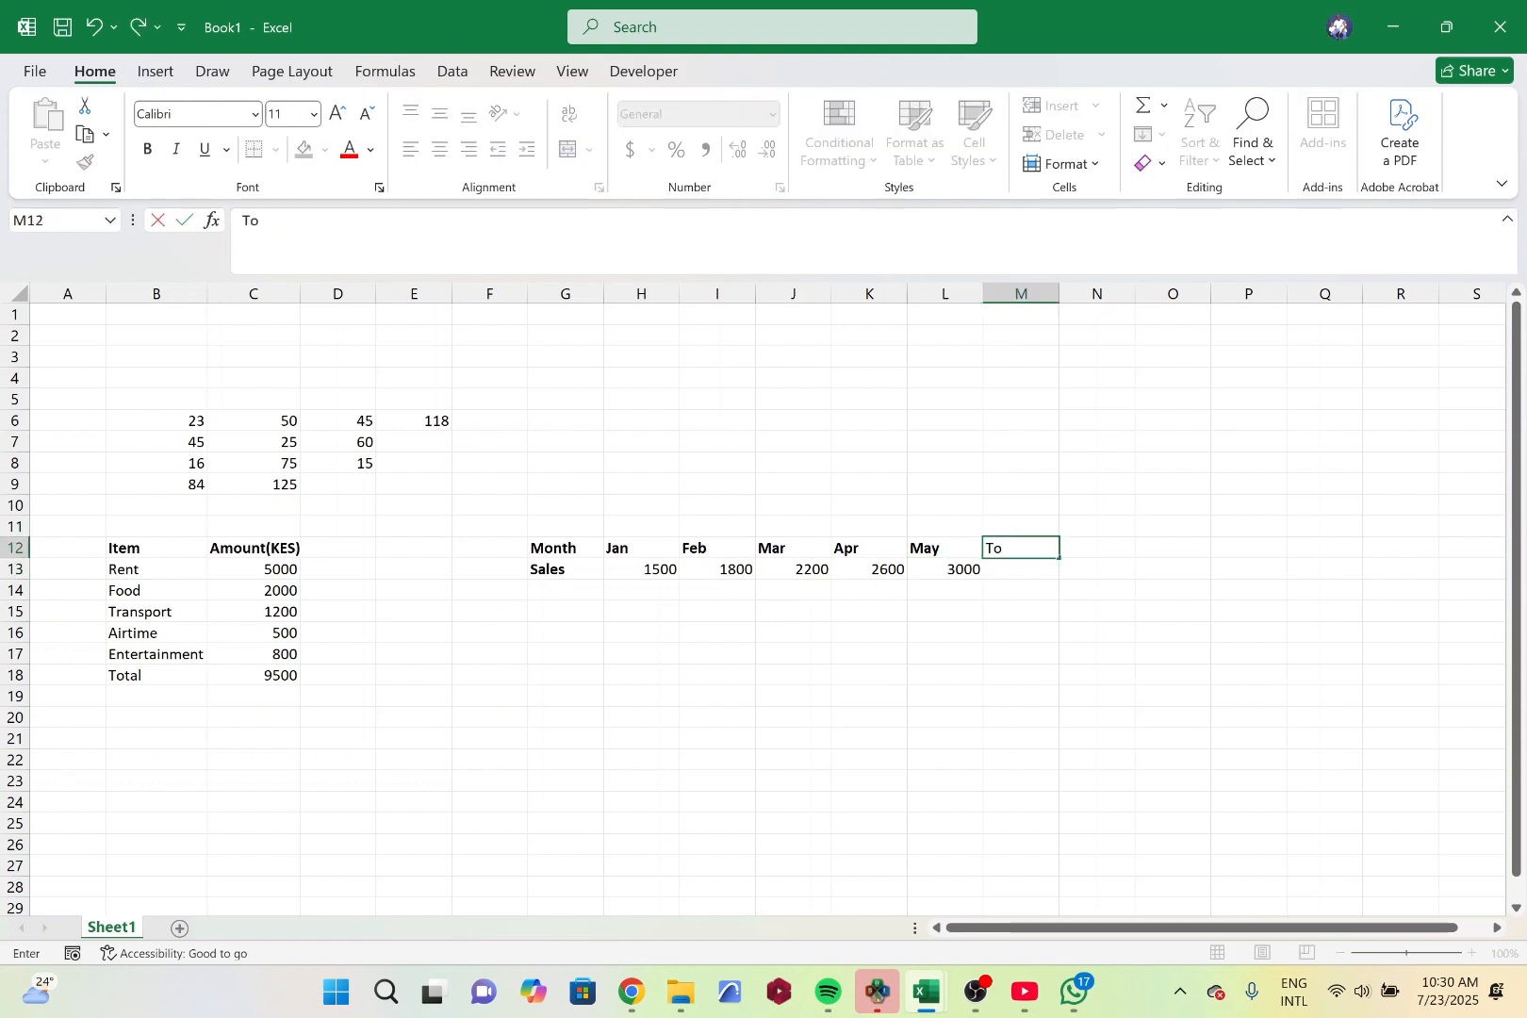
pyautogui.write('tal')
pyautogui.press('Return')
pyautogui.write('=')
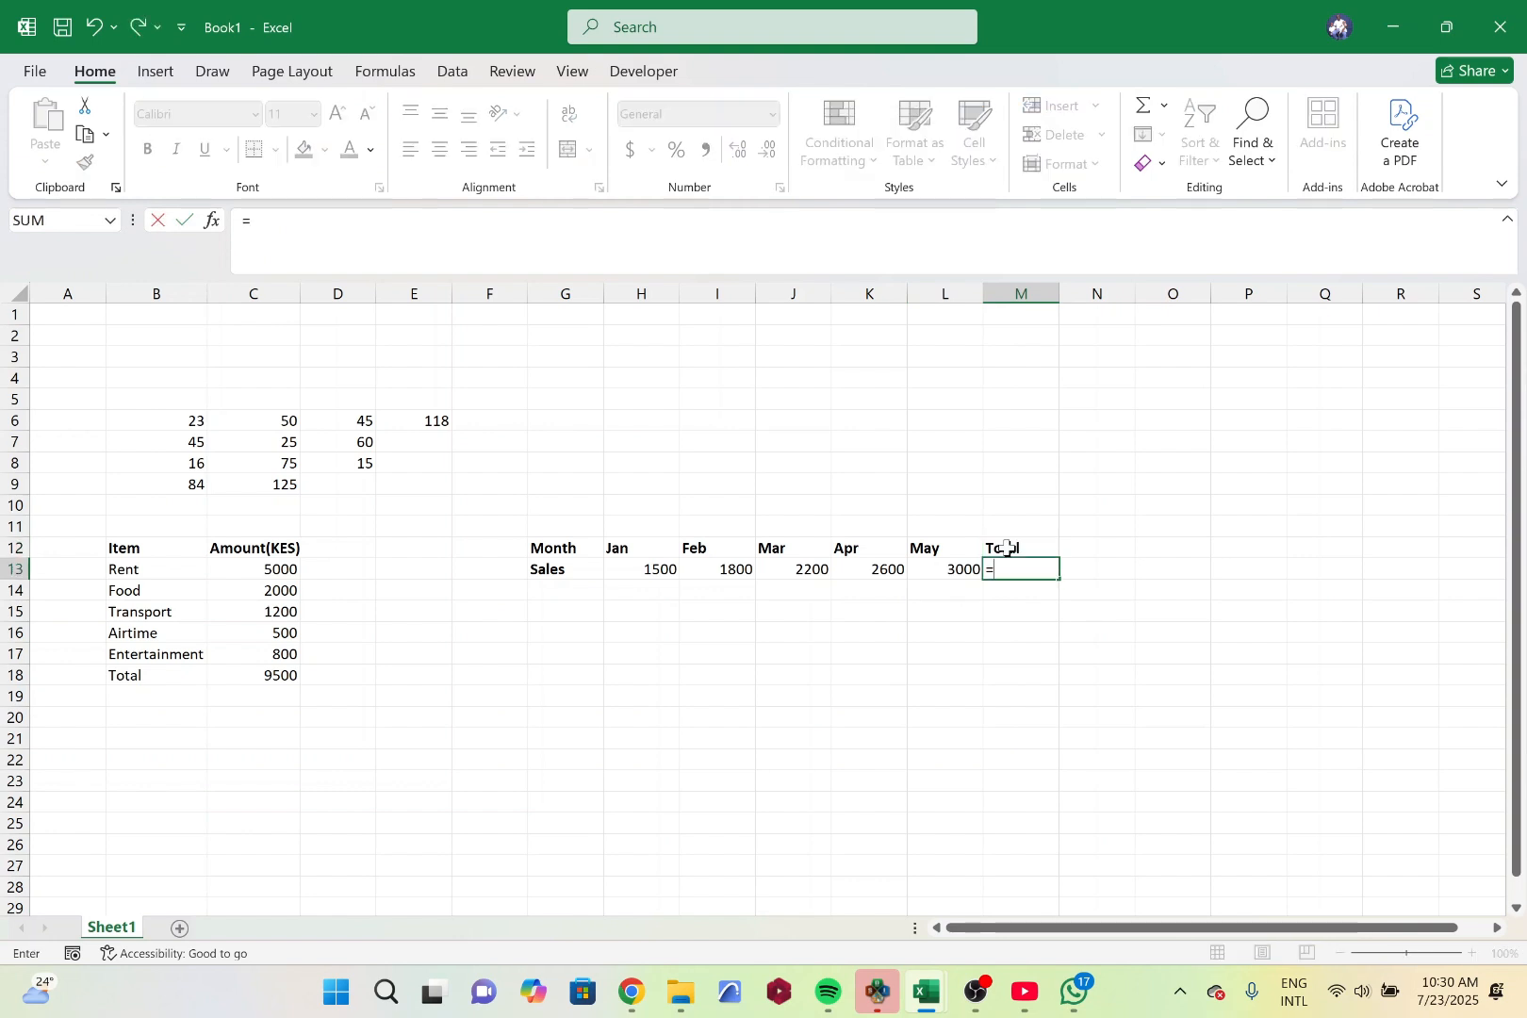
pyautogui.write('sum(')
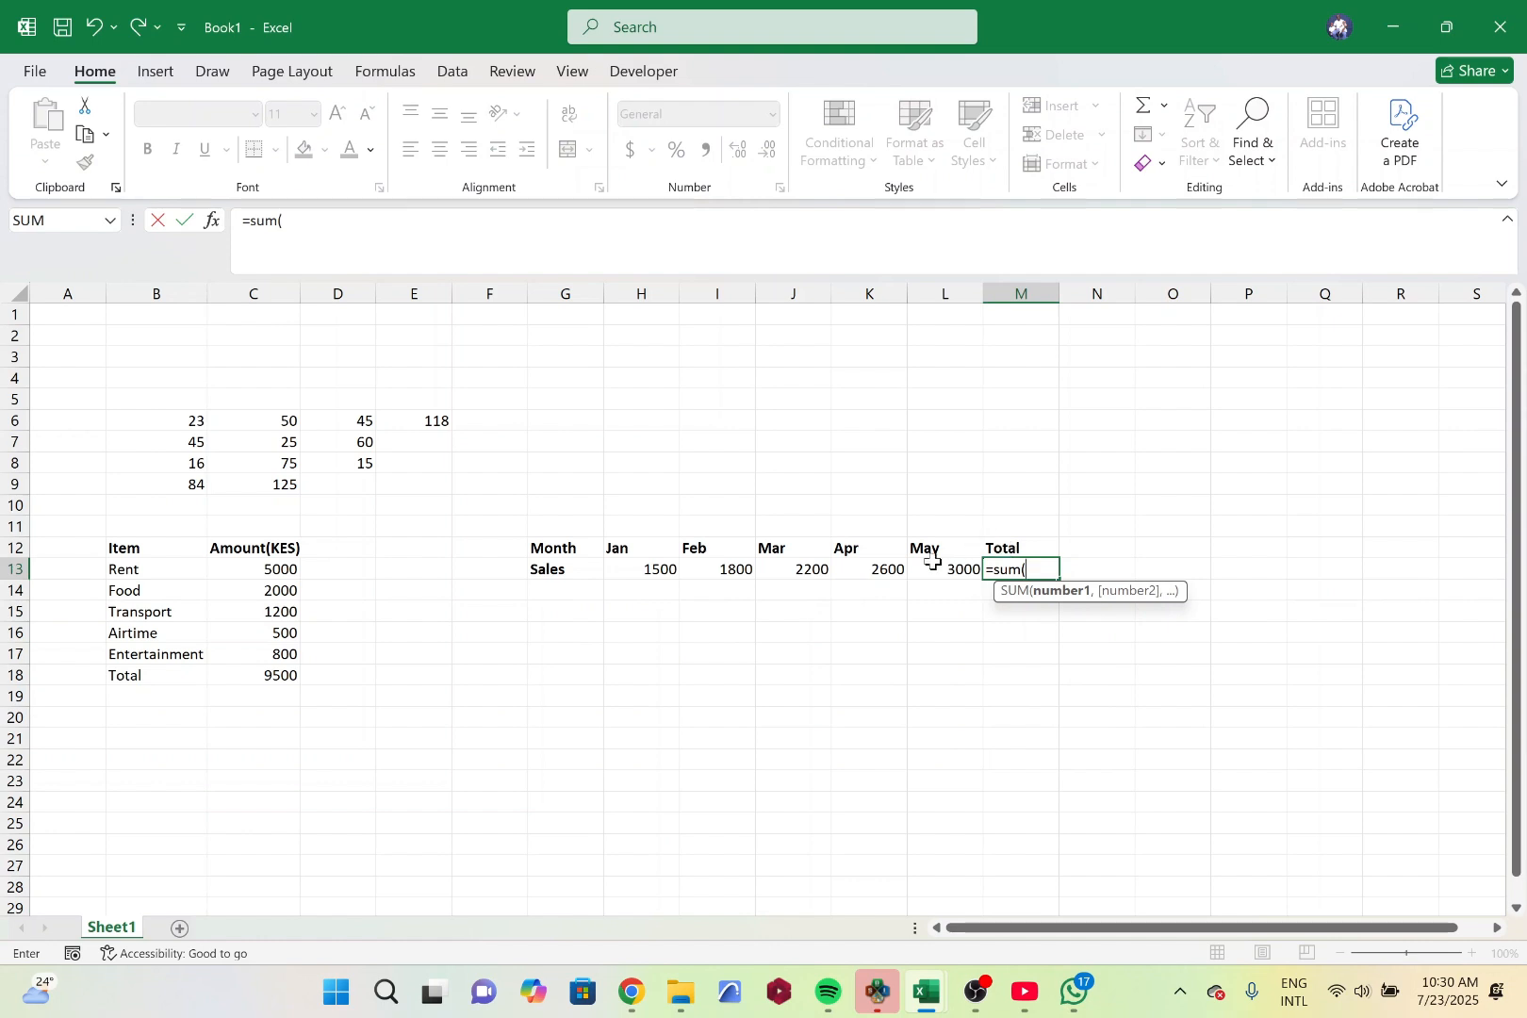
pyautogui.moveTo(646, 573); pyautogui.dragTo(942, 570)
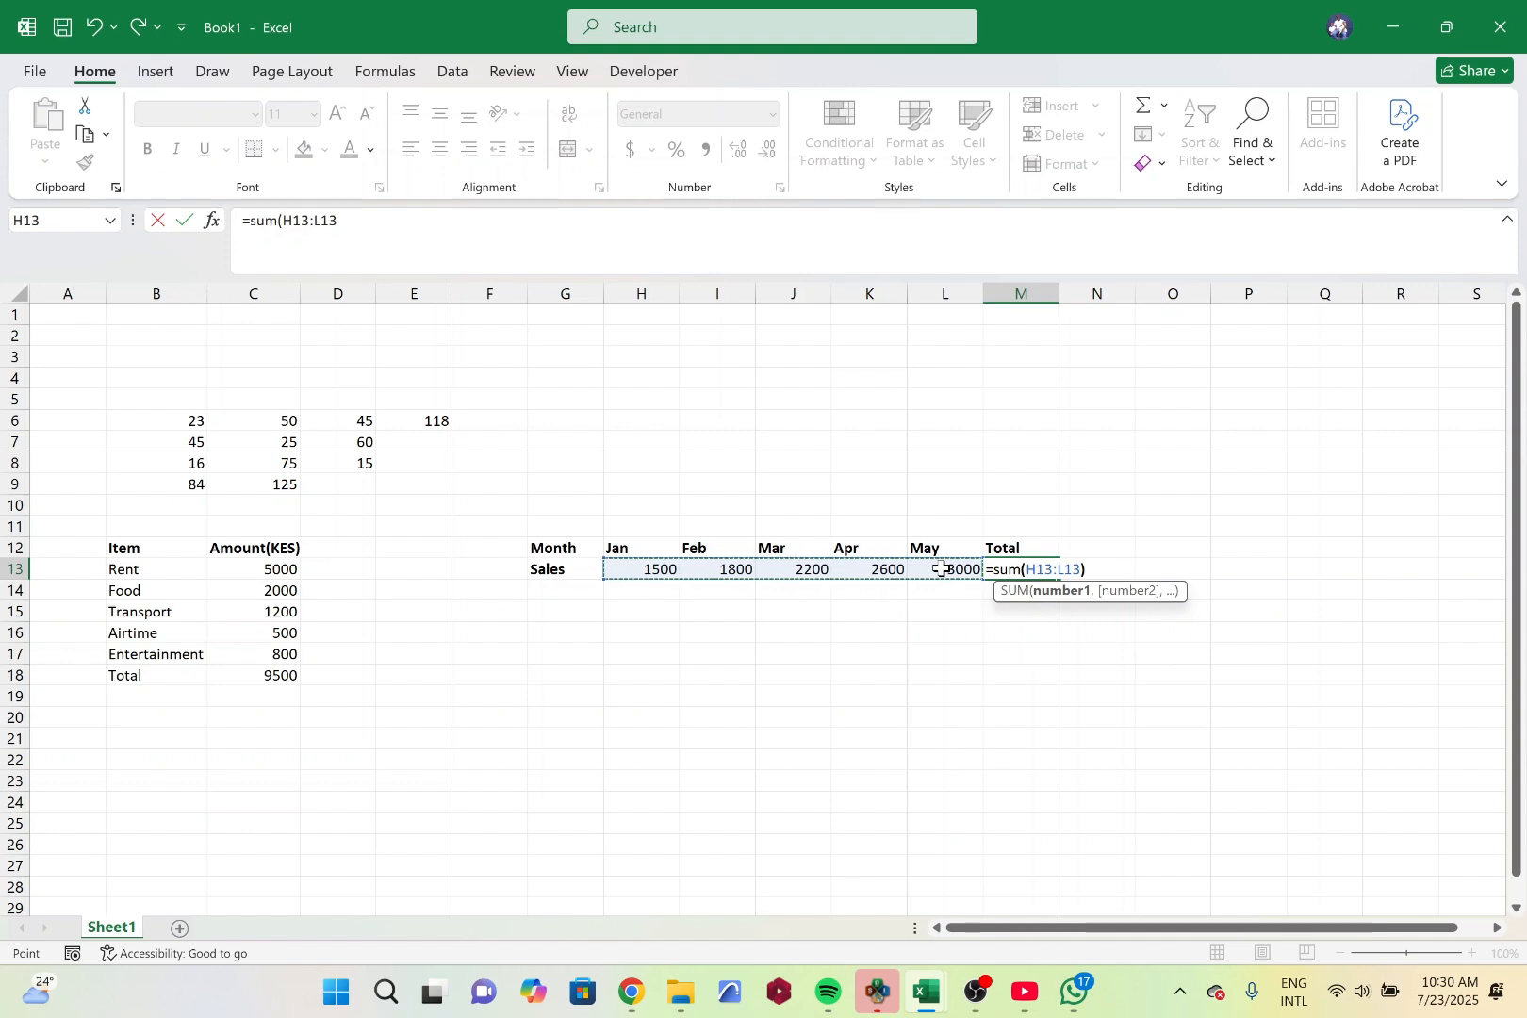
pyautogui.write(')')
pyautogui.press('Return')
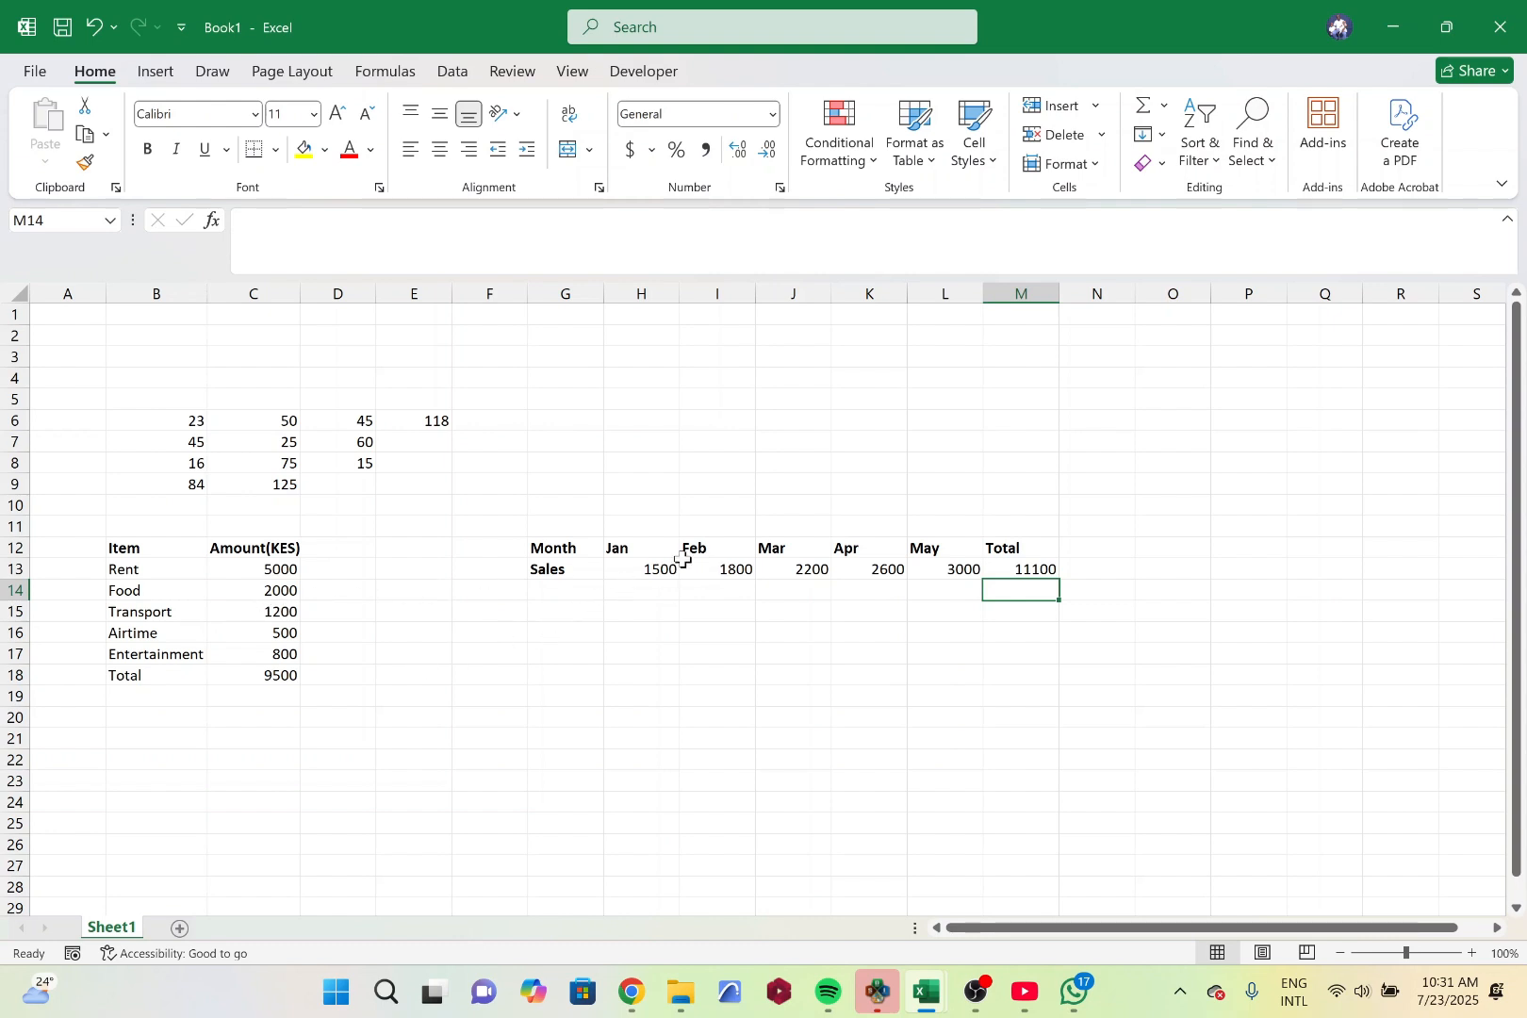
pyautogui.click(559, 675)
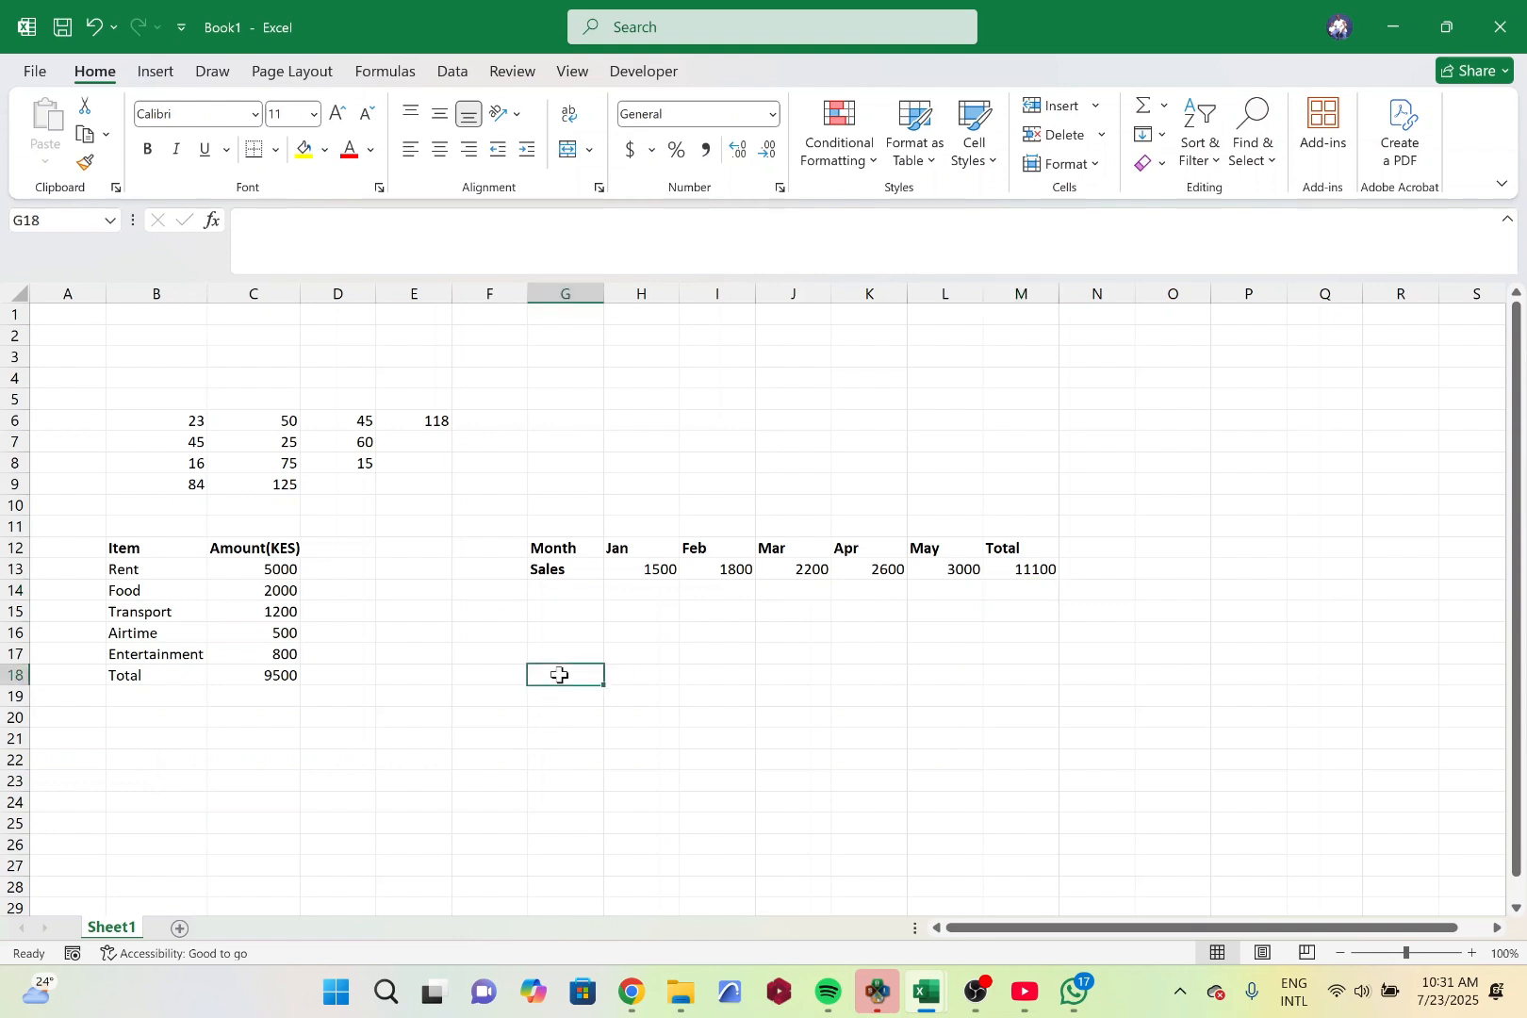
pyautogui.write('sales')
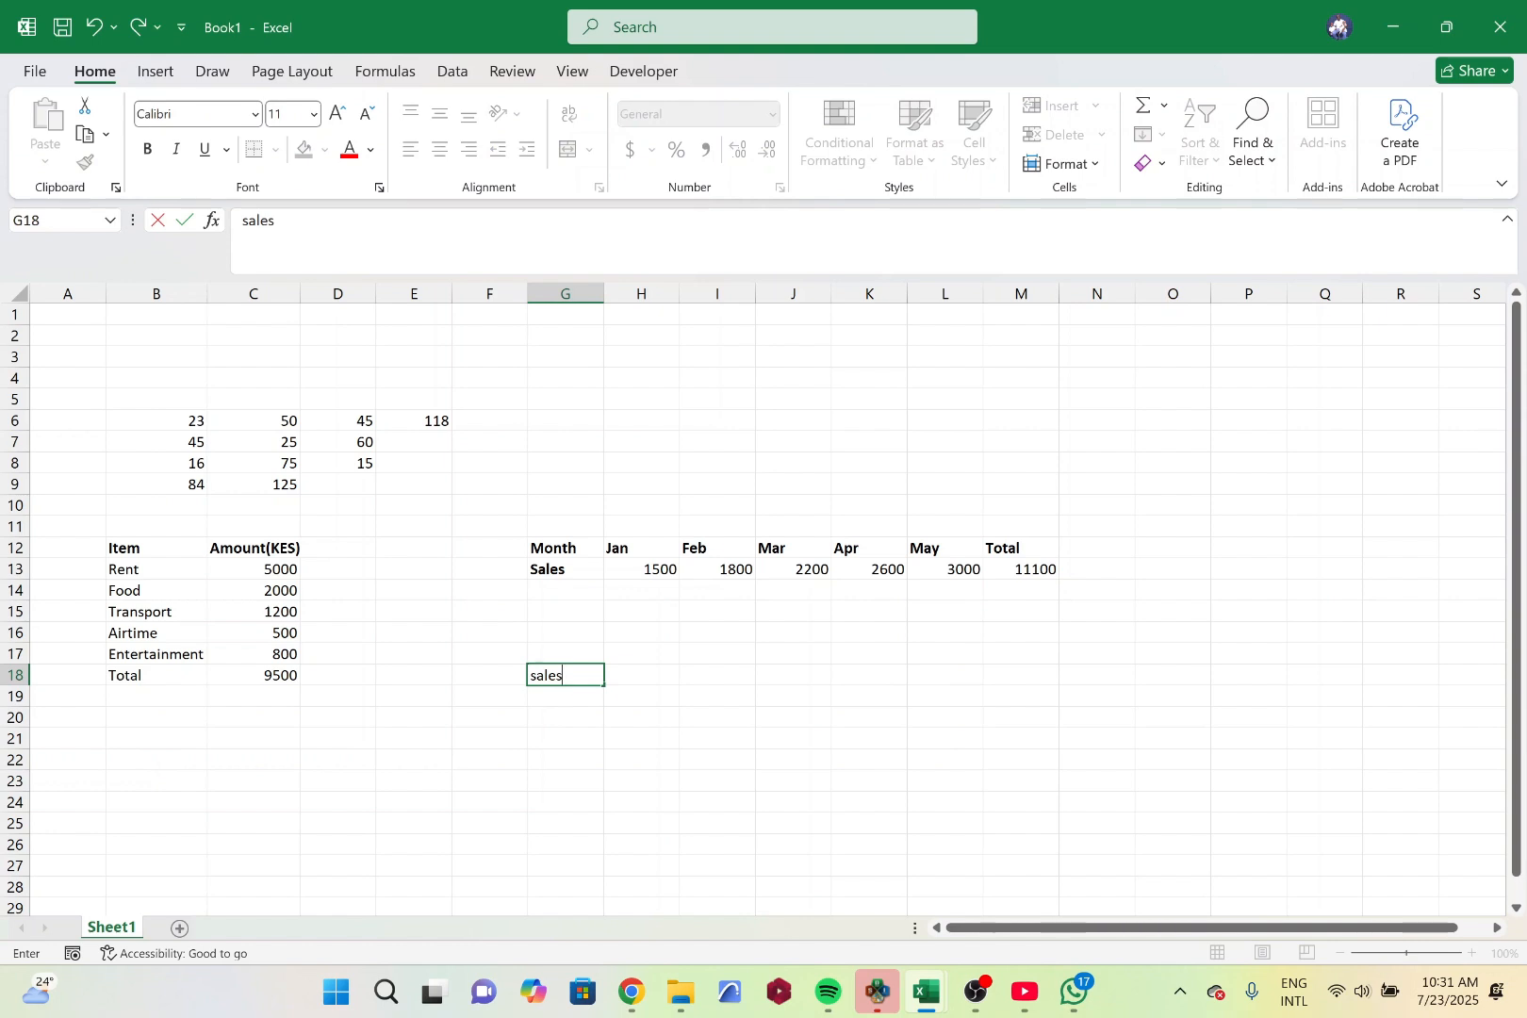
pyautogui.press('BackSpace')
pyautogui.press('BackSpace')
pyautogui.press('BackSpace')
pyautogui.press('BackSpace')
pyautogui.press('BackSpace')
pyautogui.write('total for')
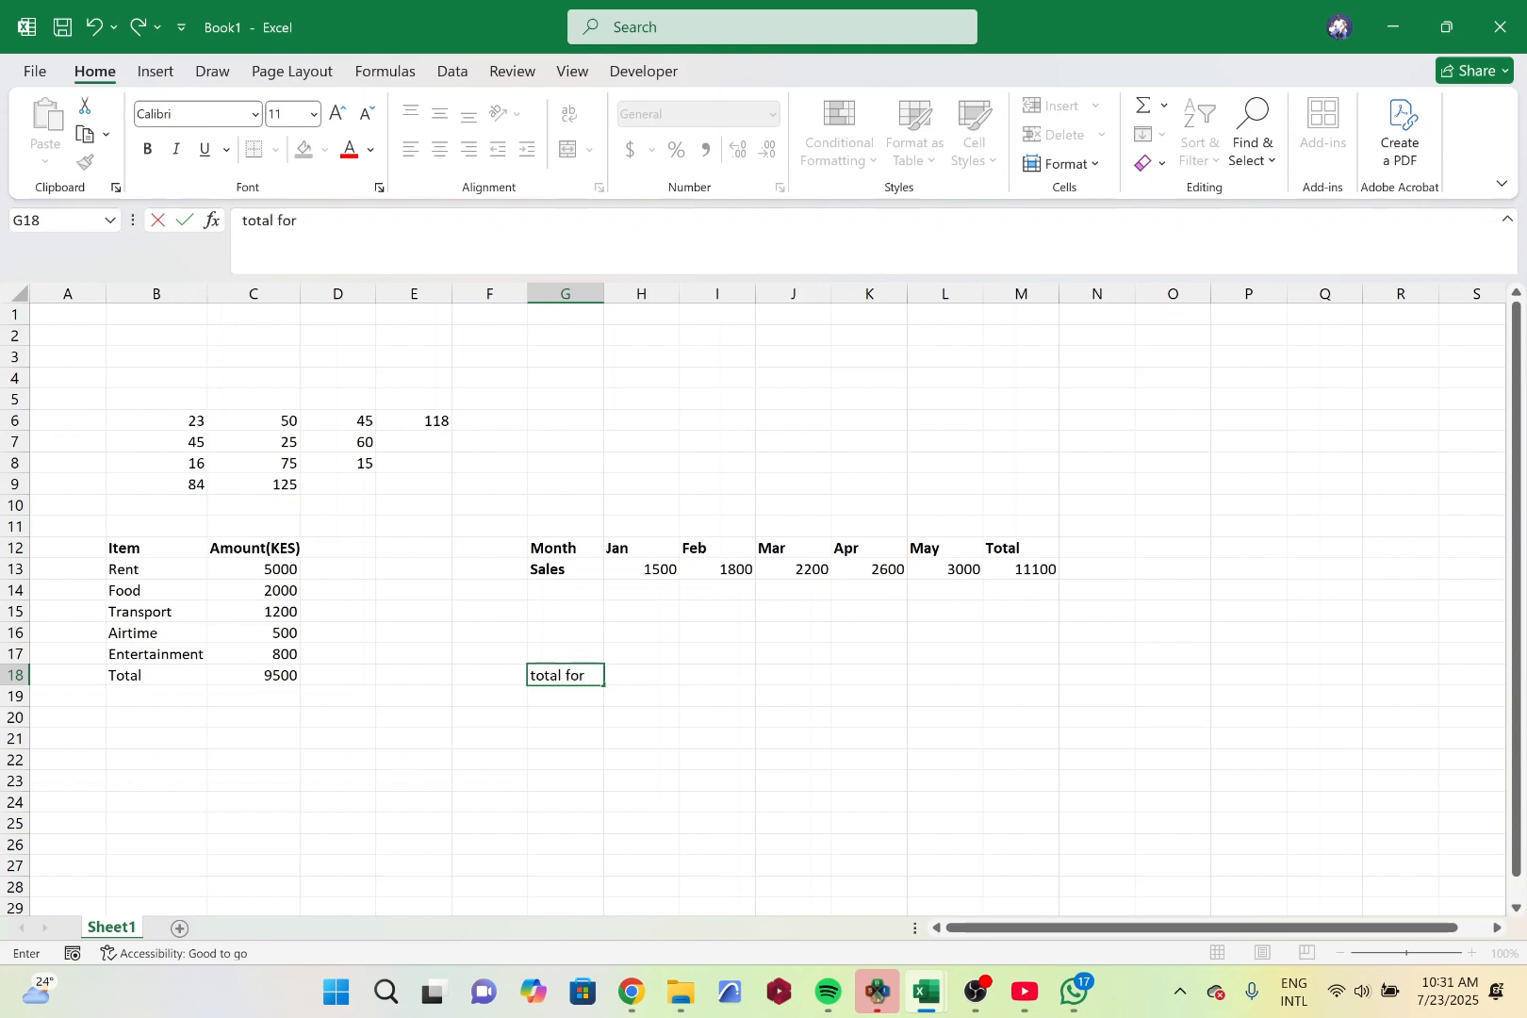
pyautogui.press('BackSpace')
pyautogui.press('BackSpace')
pyautogui.press('BackSpace')
pyautogui.press('BackSpace')
pyautogui.press('BackSpace')
pyautogui.press('BackSpace')
pyautogui.press('BackSpace')
pyautogui.press('BackSpace')
pyautogui.press('BackSpace')
pyautogui.click(278, 637)
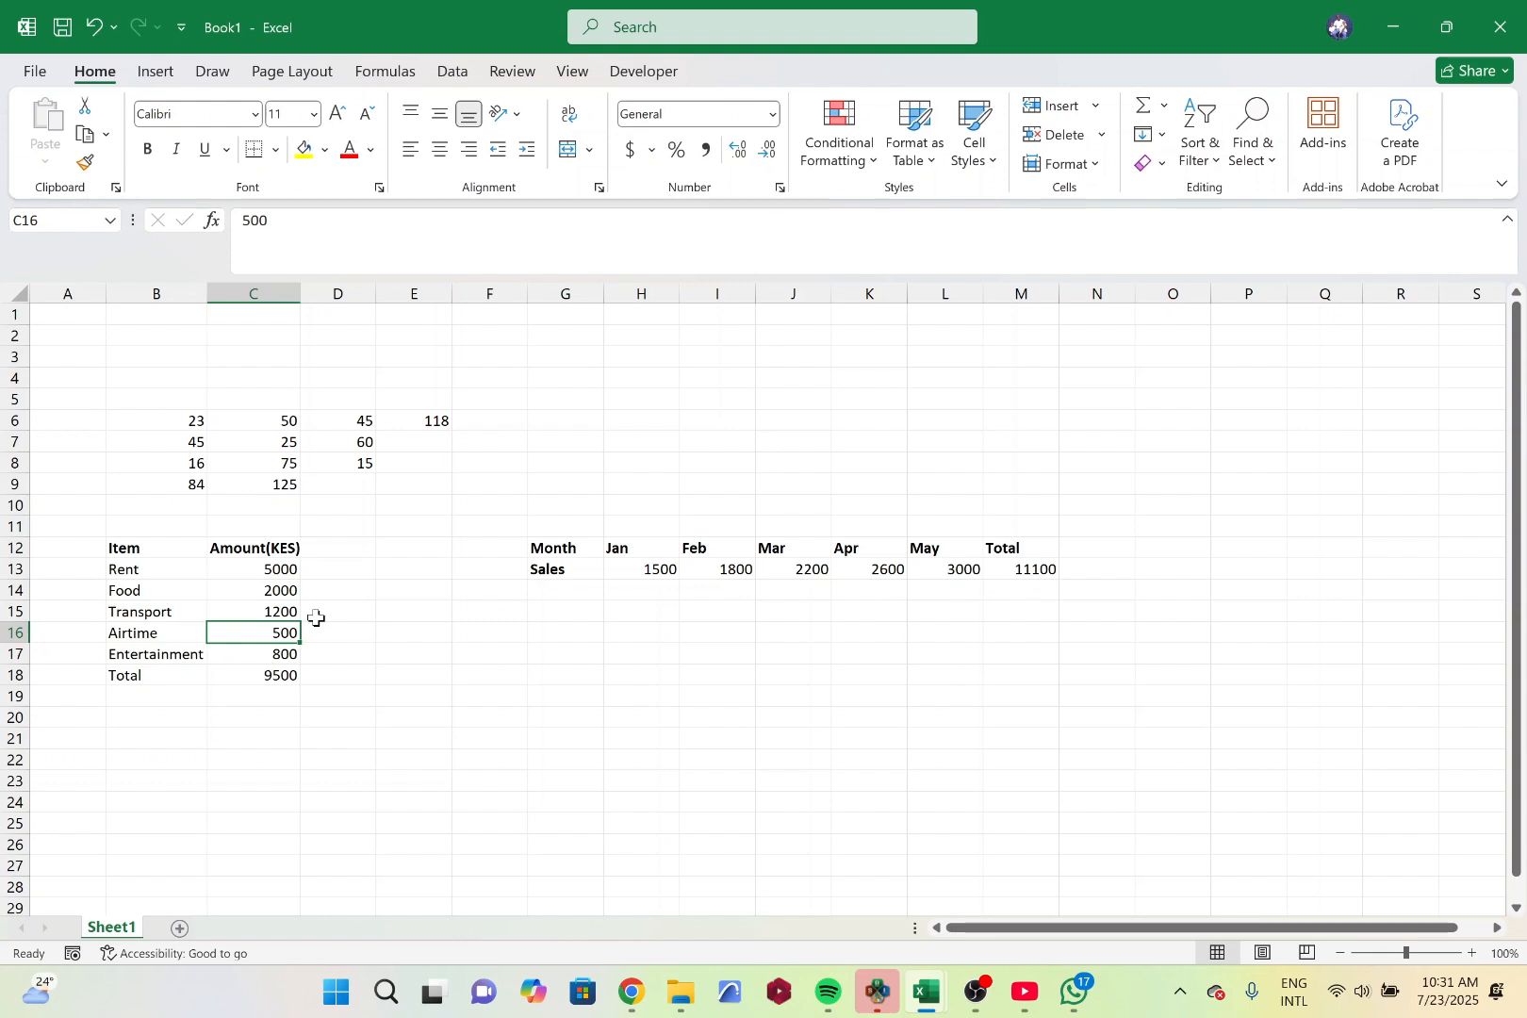
pyautogui.write('C1')
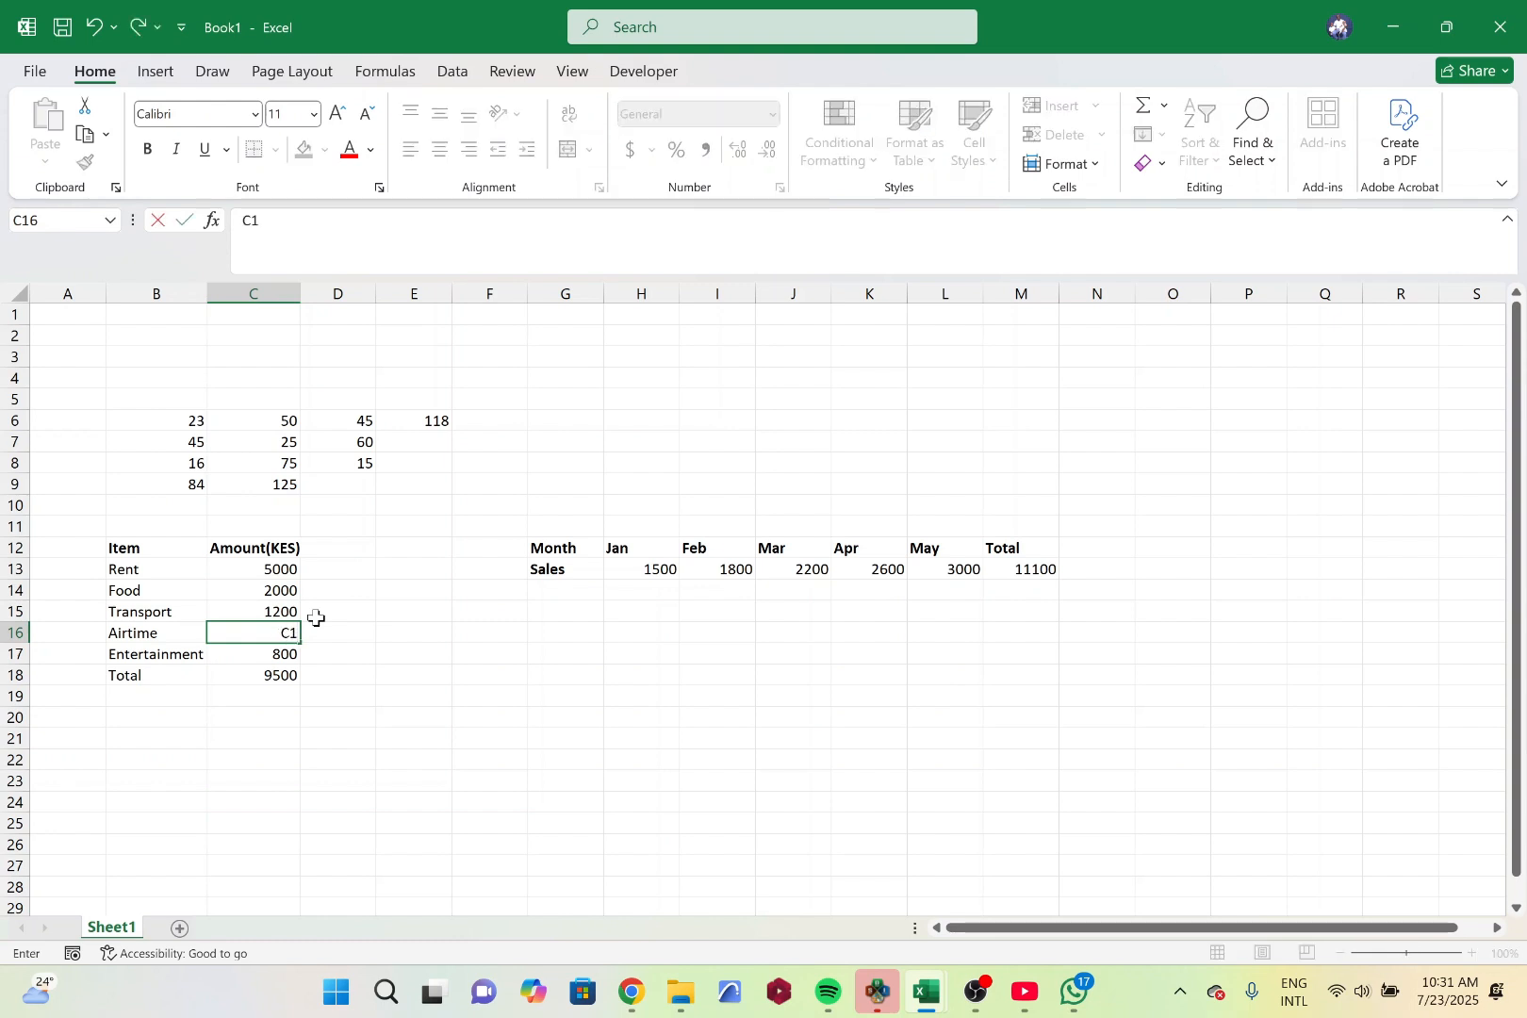
pyautogui.write('6')
pyautogui.press('BackSpace')
pyautogui.press('BackSpace')
pyautogui.press('BackSpace')
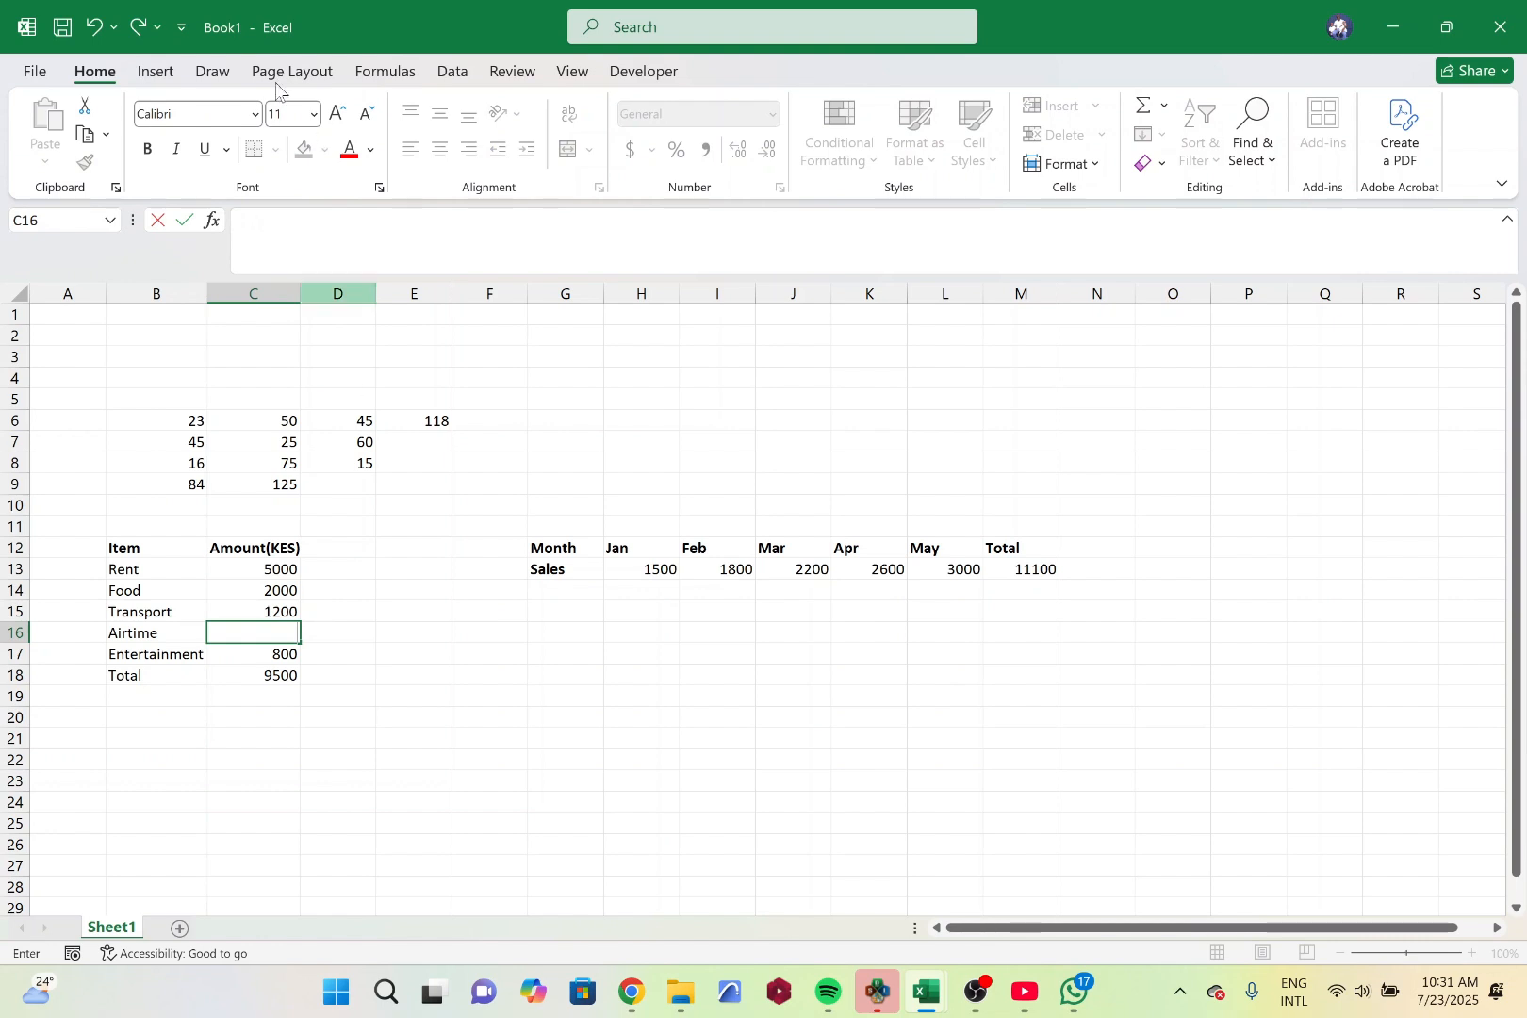
pyautogui.click(86, 26)
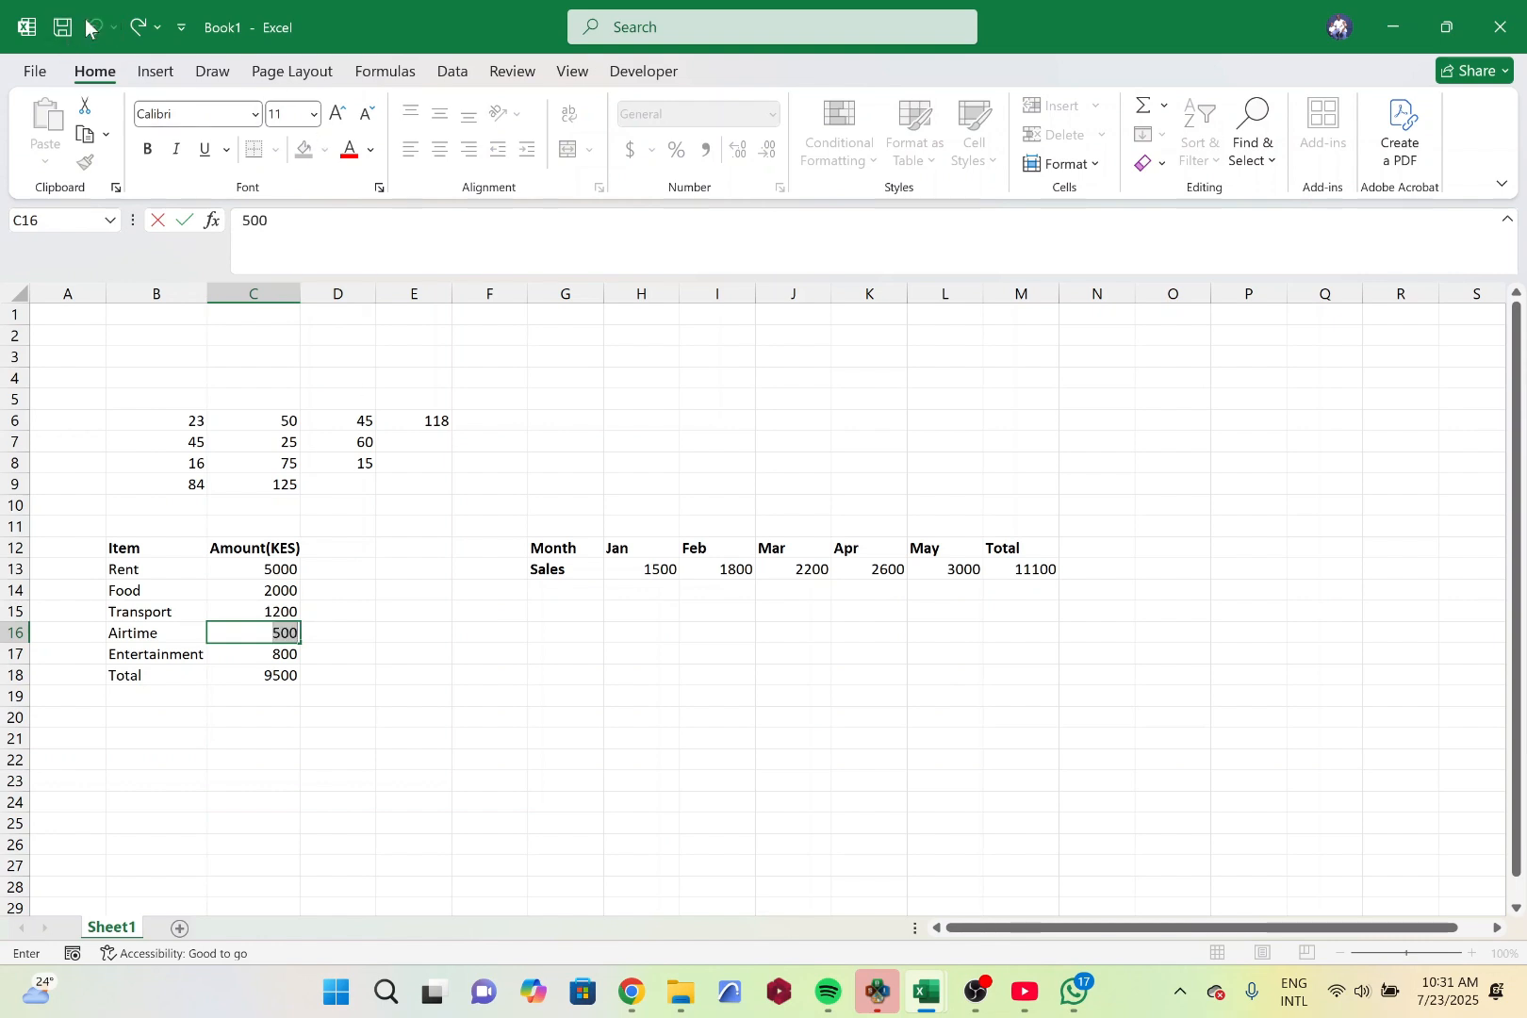
# Label cell F16 TOTAL and add the Transport amount to the Feb sales in G16 with =SUM(C15,I13)
pyautogui.click(489, 634)
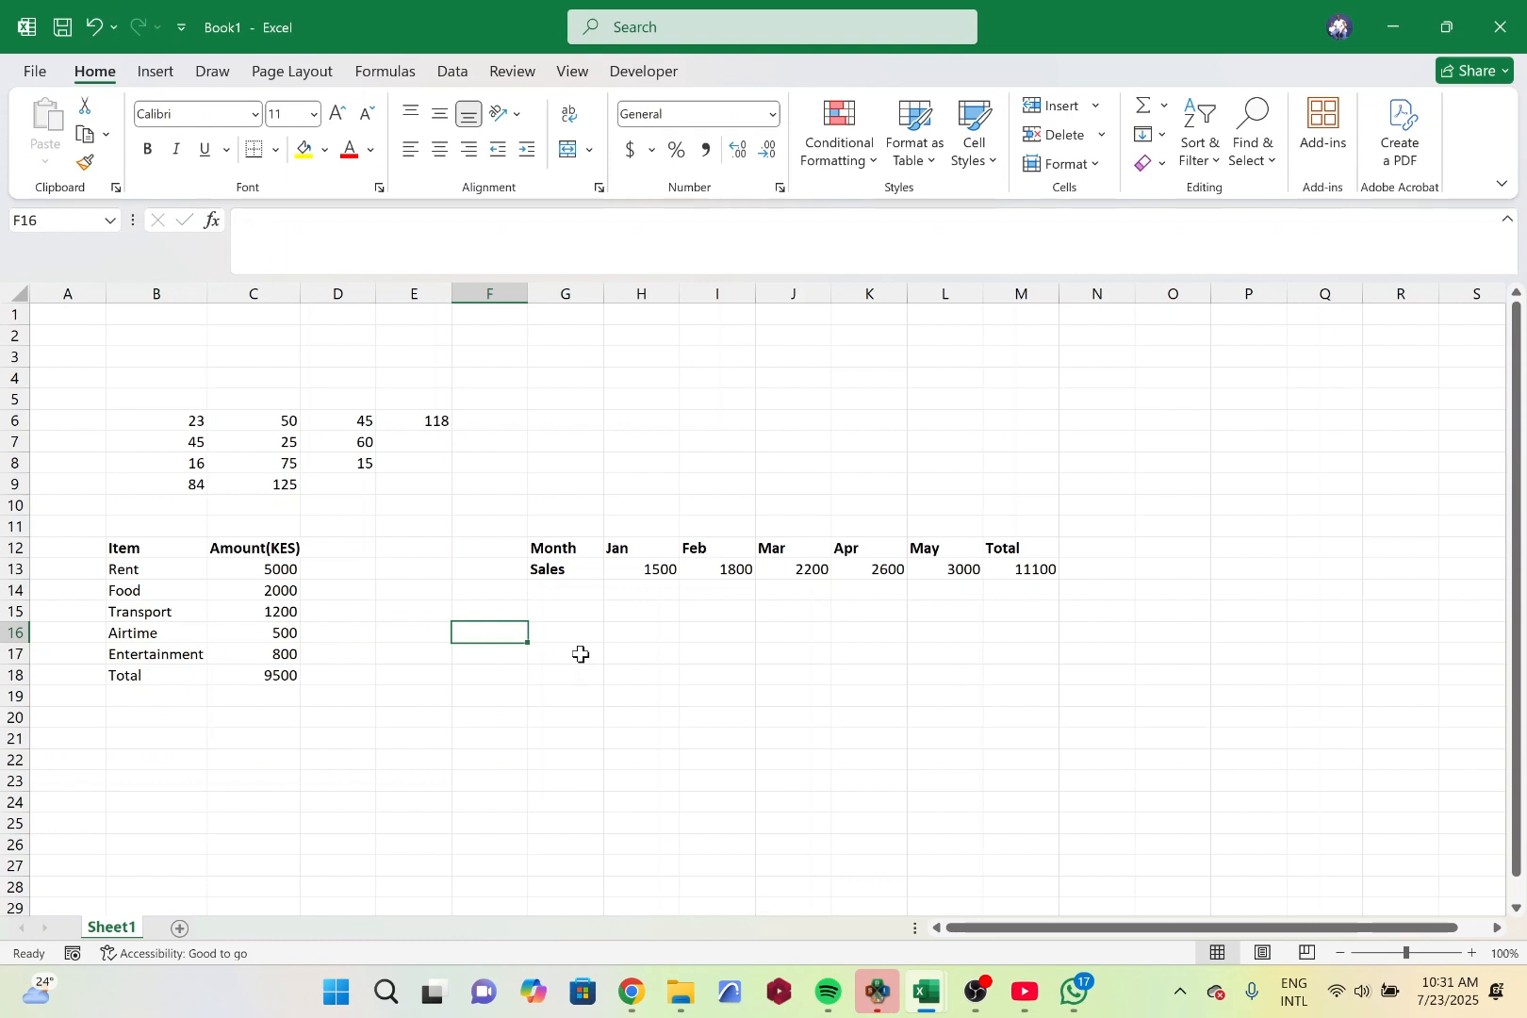
pyautogui.write('TOTA')
pyautogui.write('L')
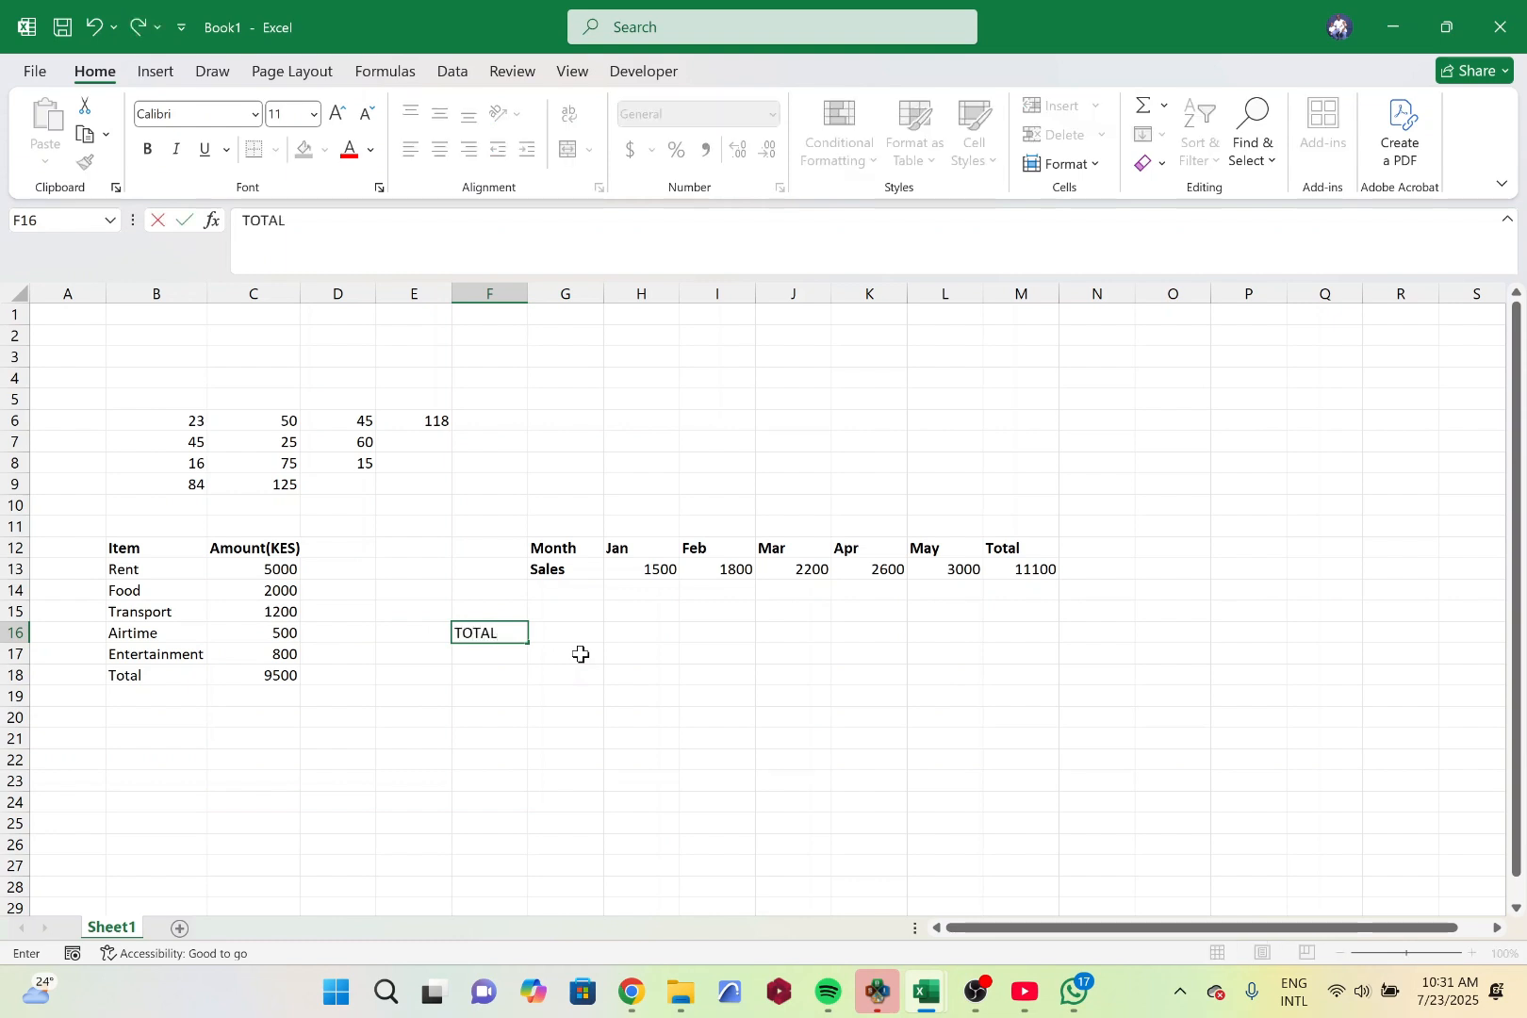
pyautogui.click(563, 633)
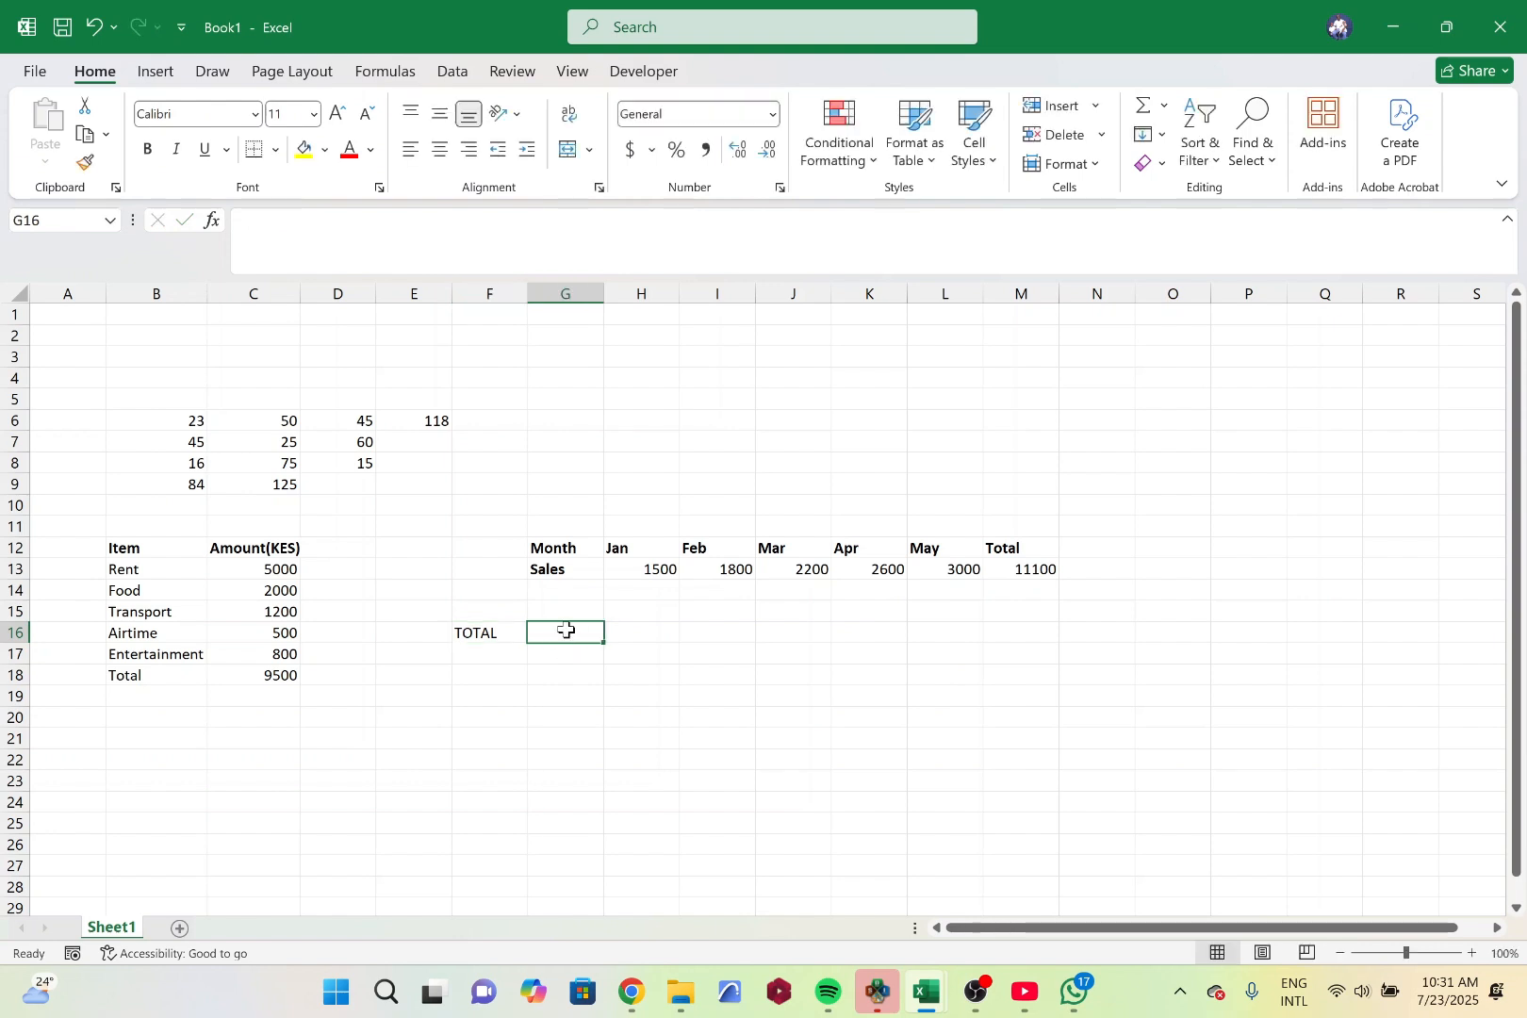
pyautogui.write('=')
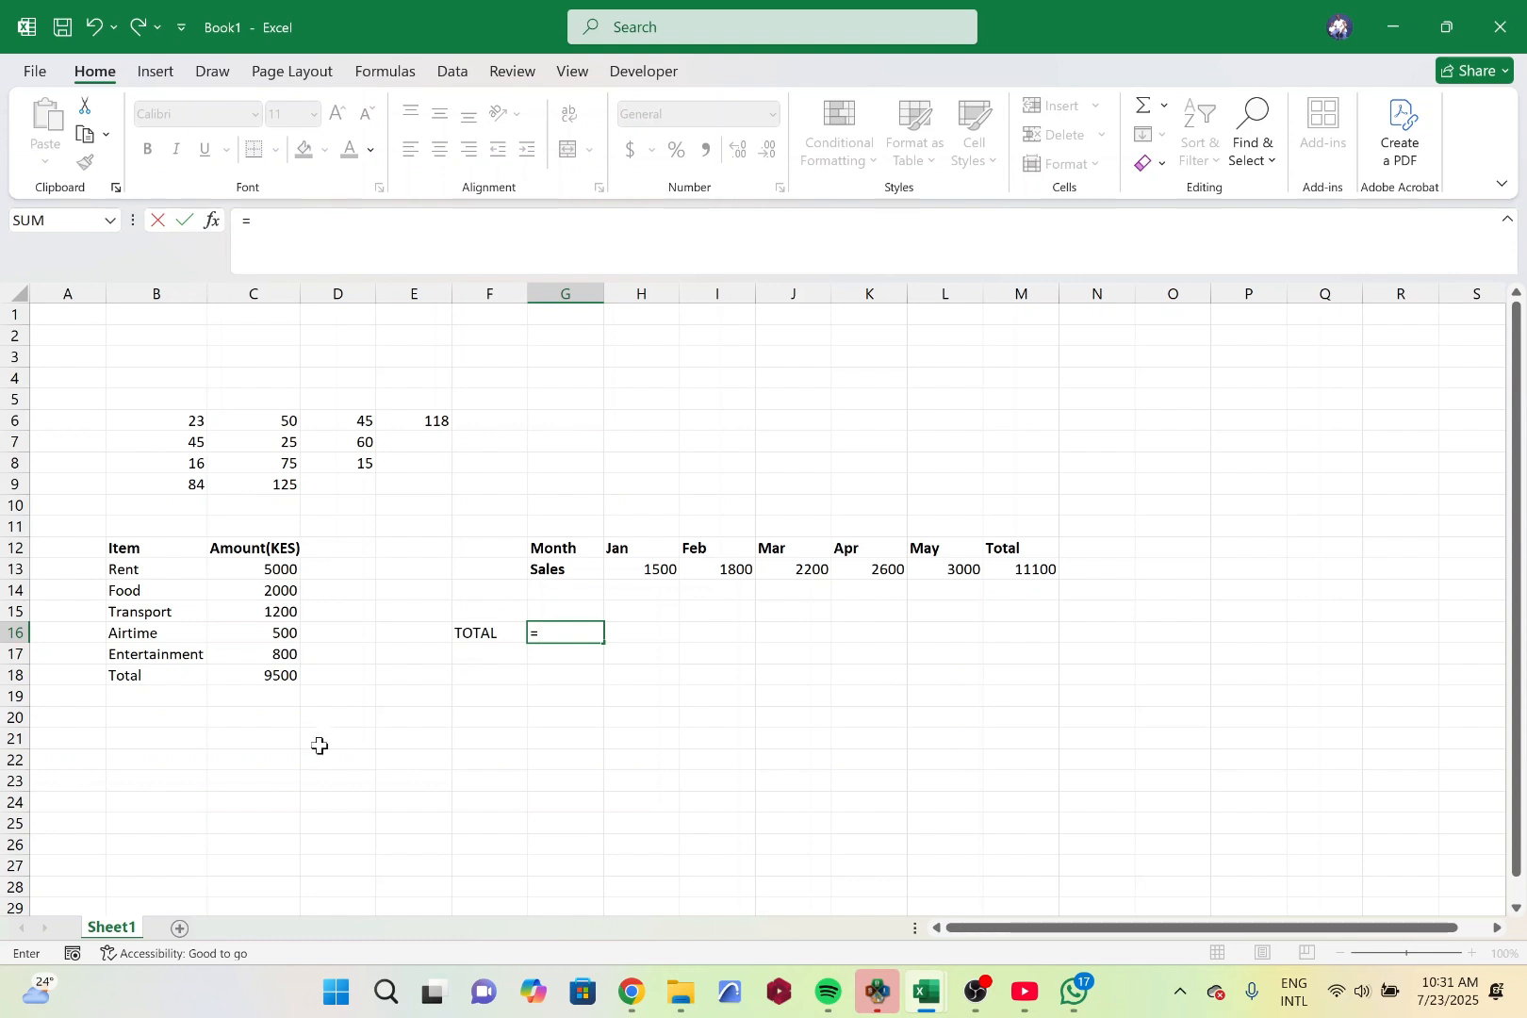
pyautogui.write('SUM')
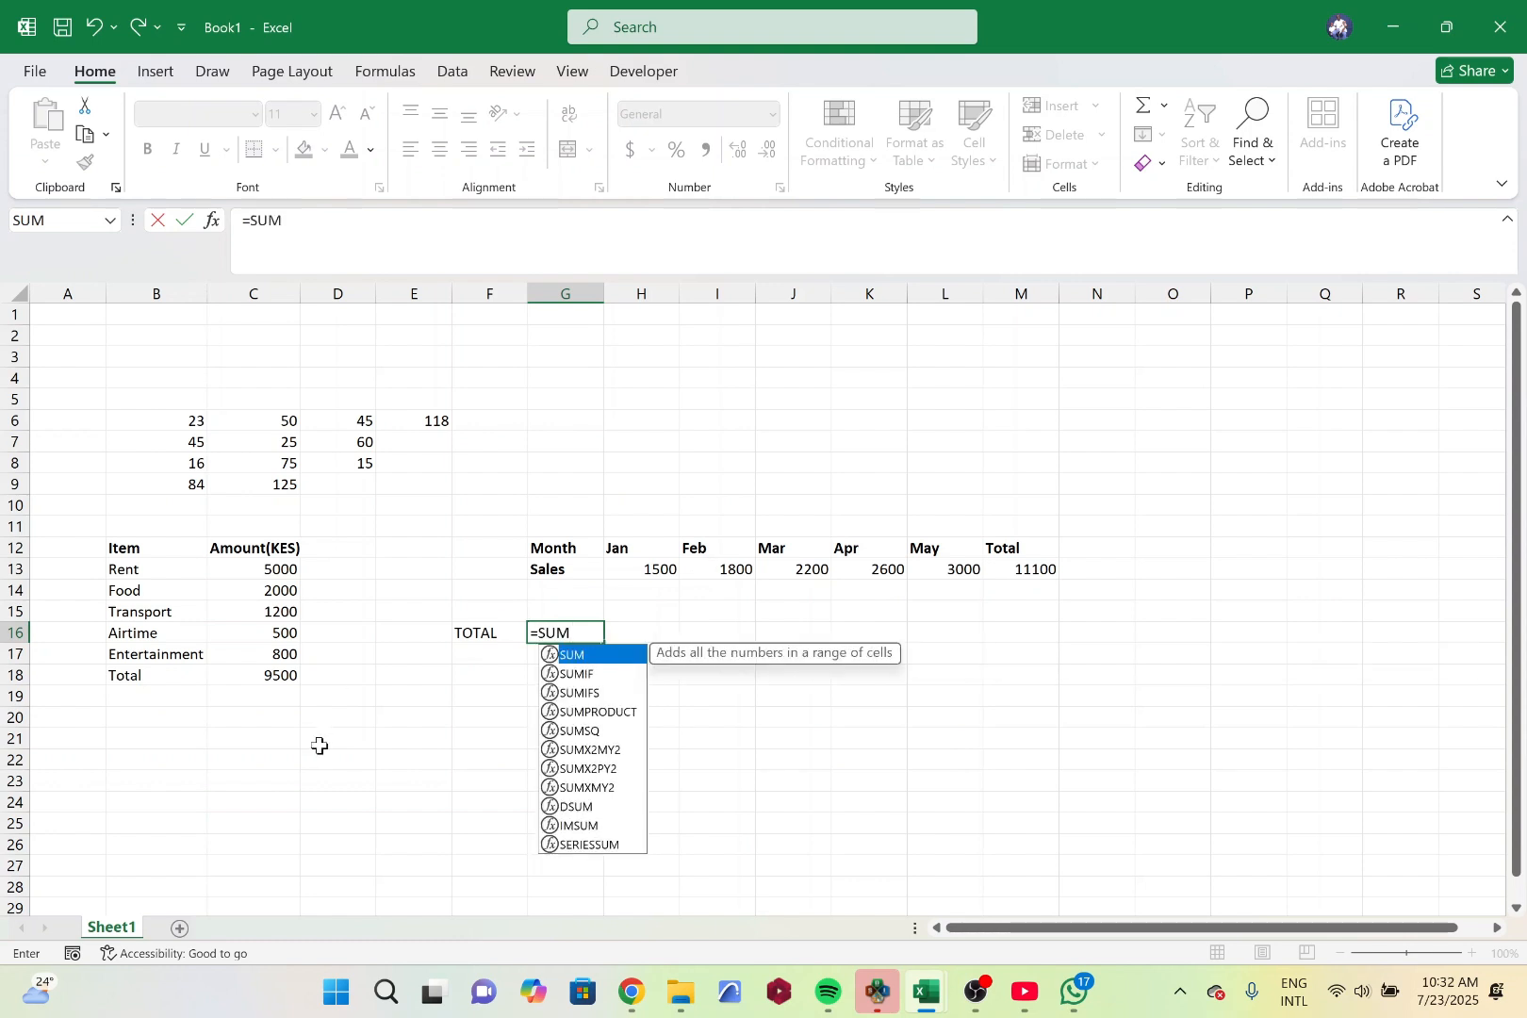
pyautogui.write('(')
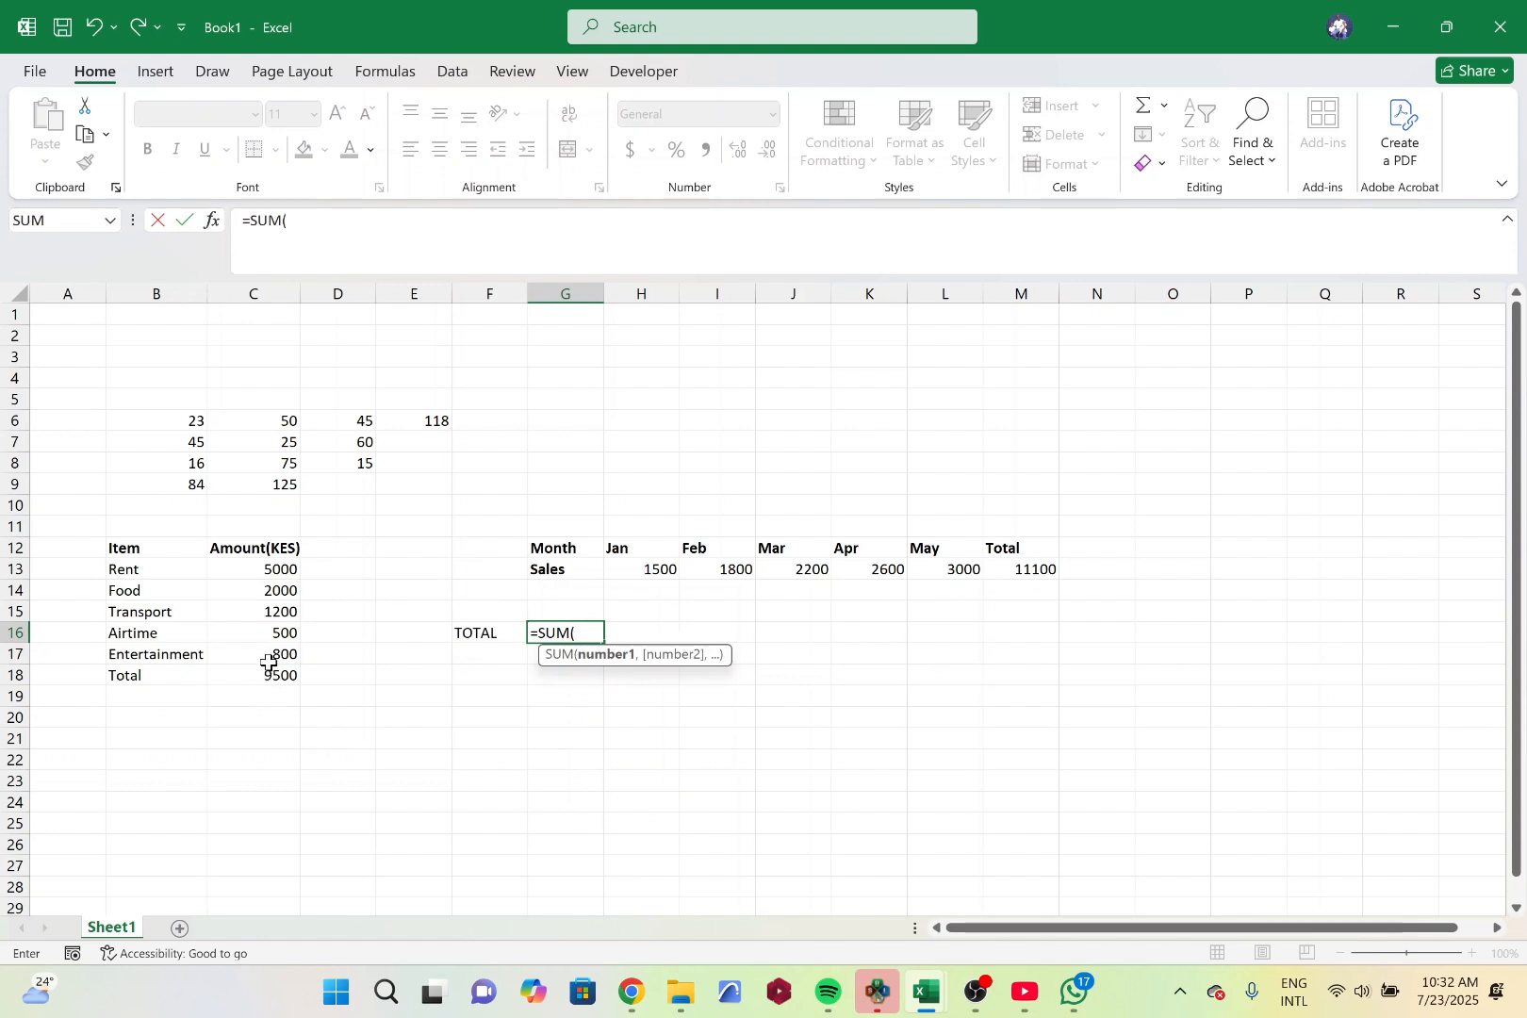
pyautogui.click(269, 617)
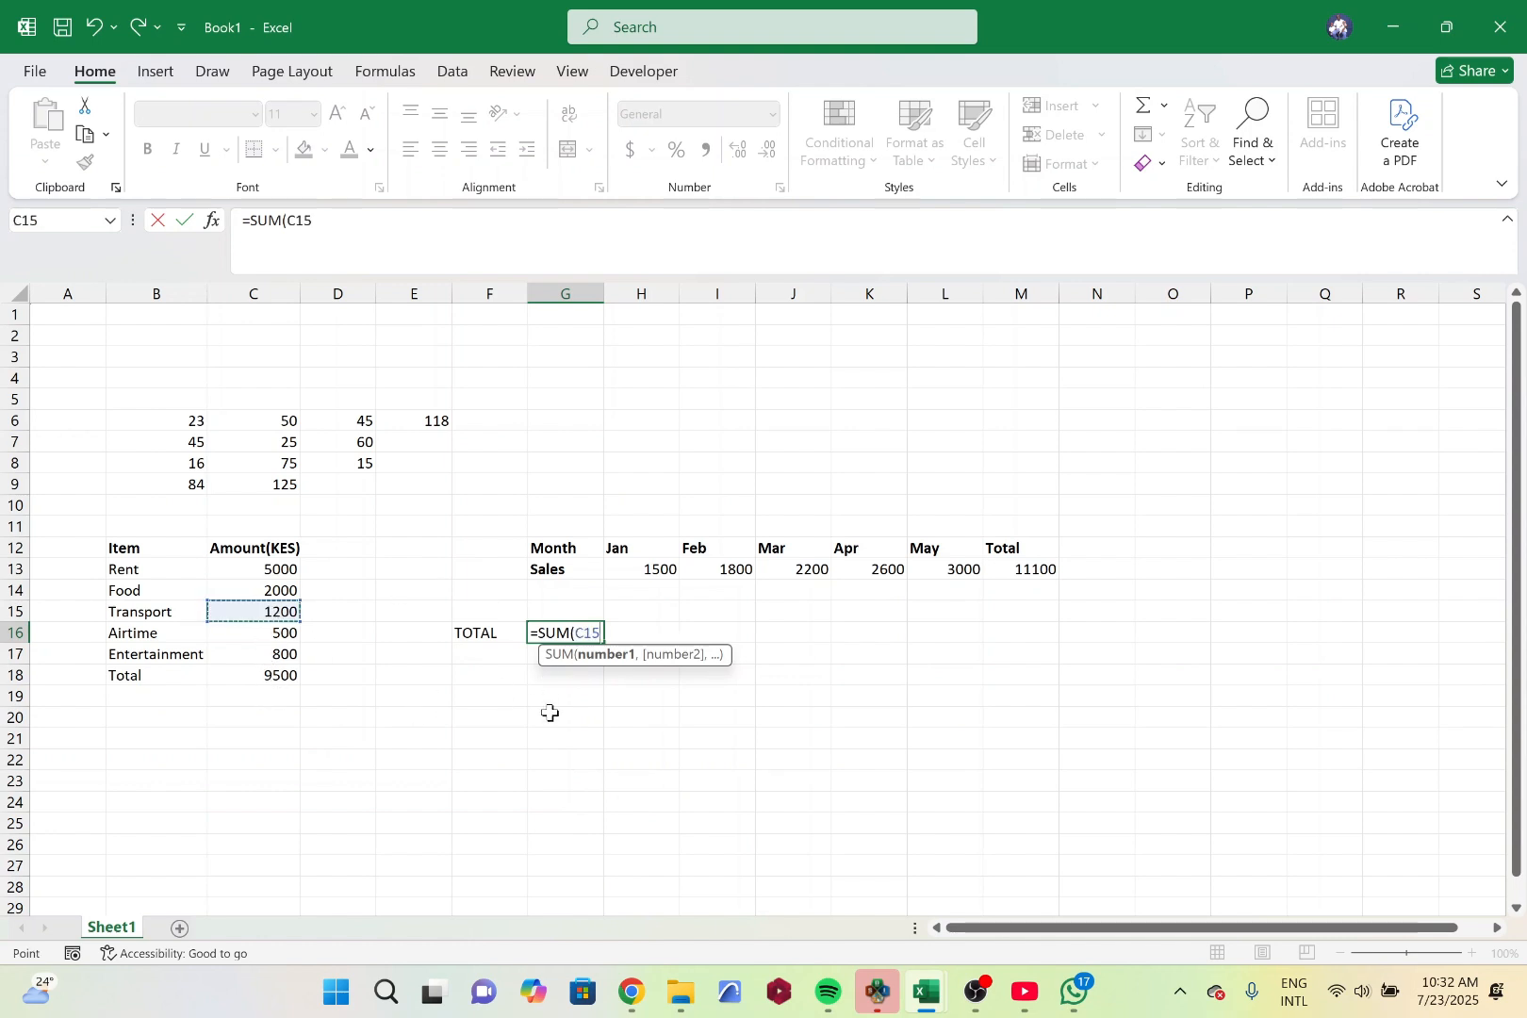
pyautogui.write(',')
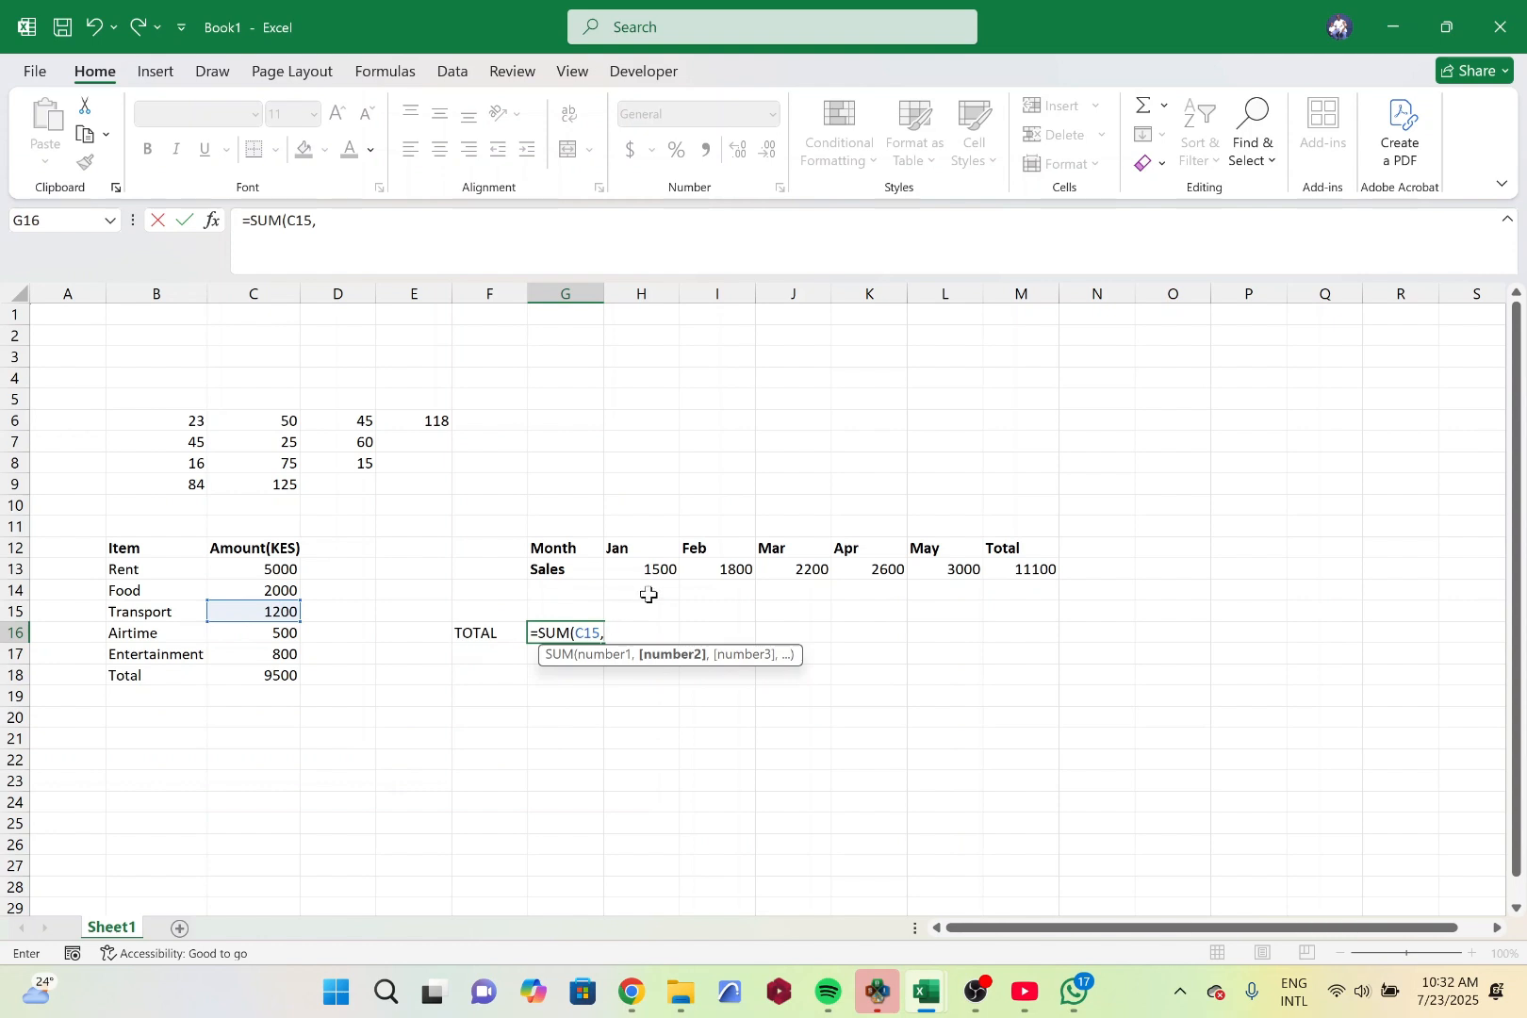
pyautogui.click(708, 565)
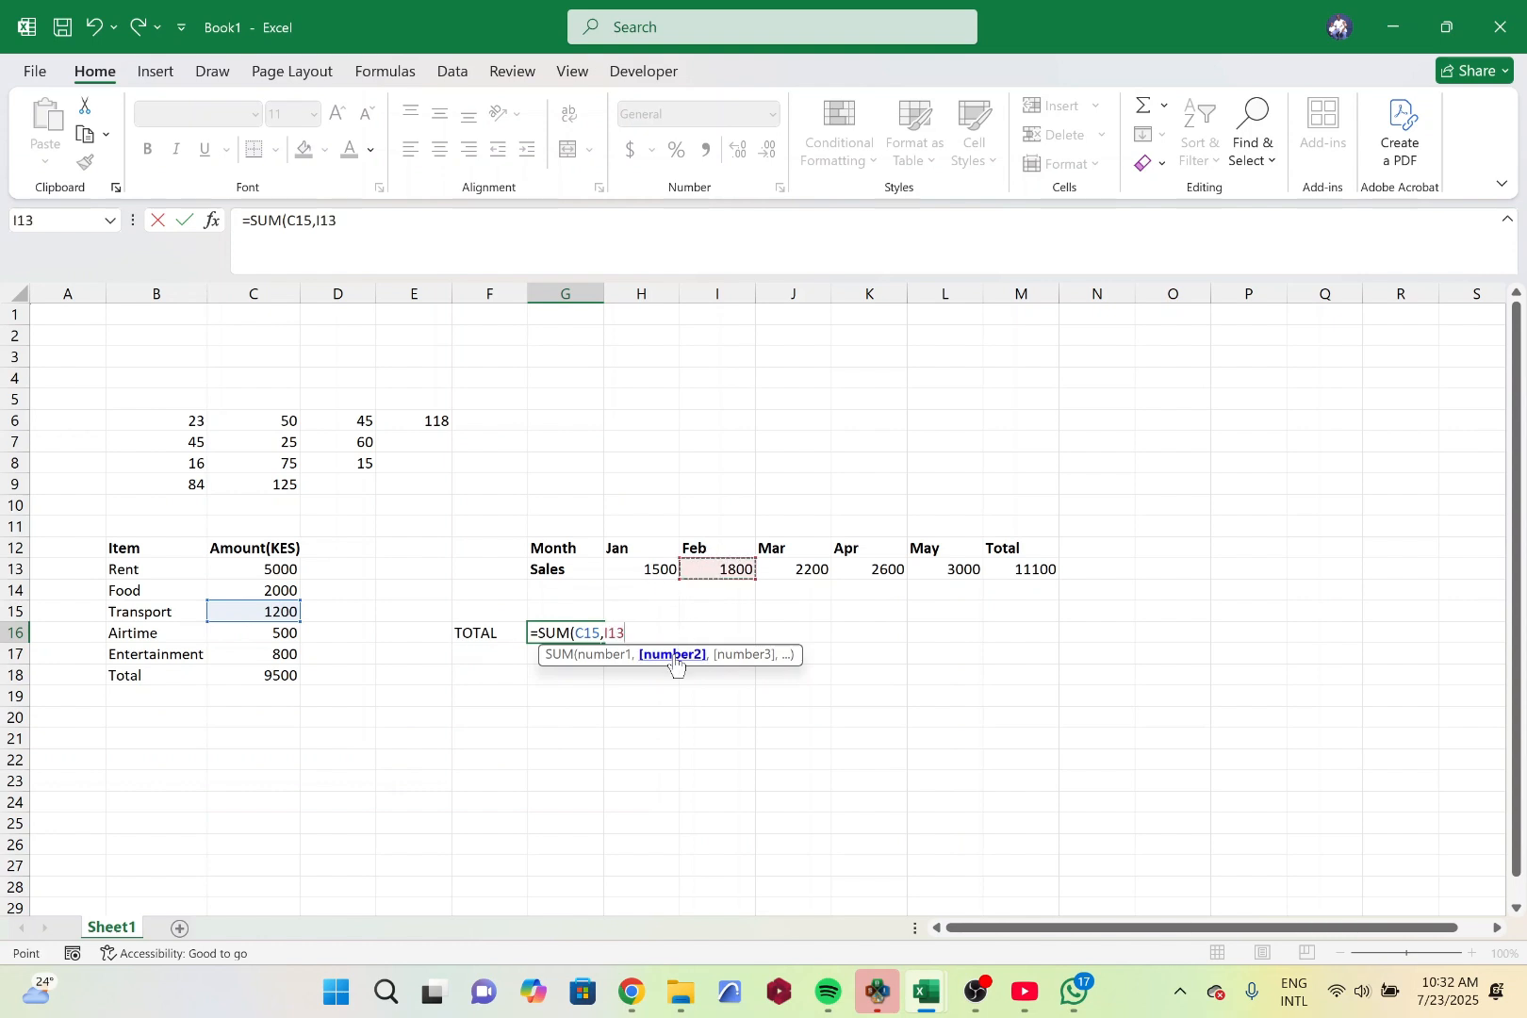
pyautogui.write(')')
pyautogui.press('Return')
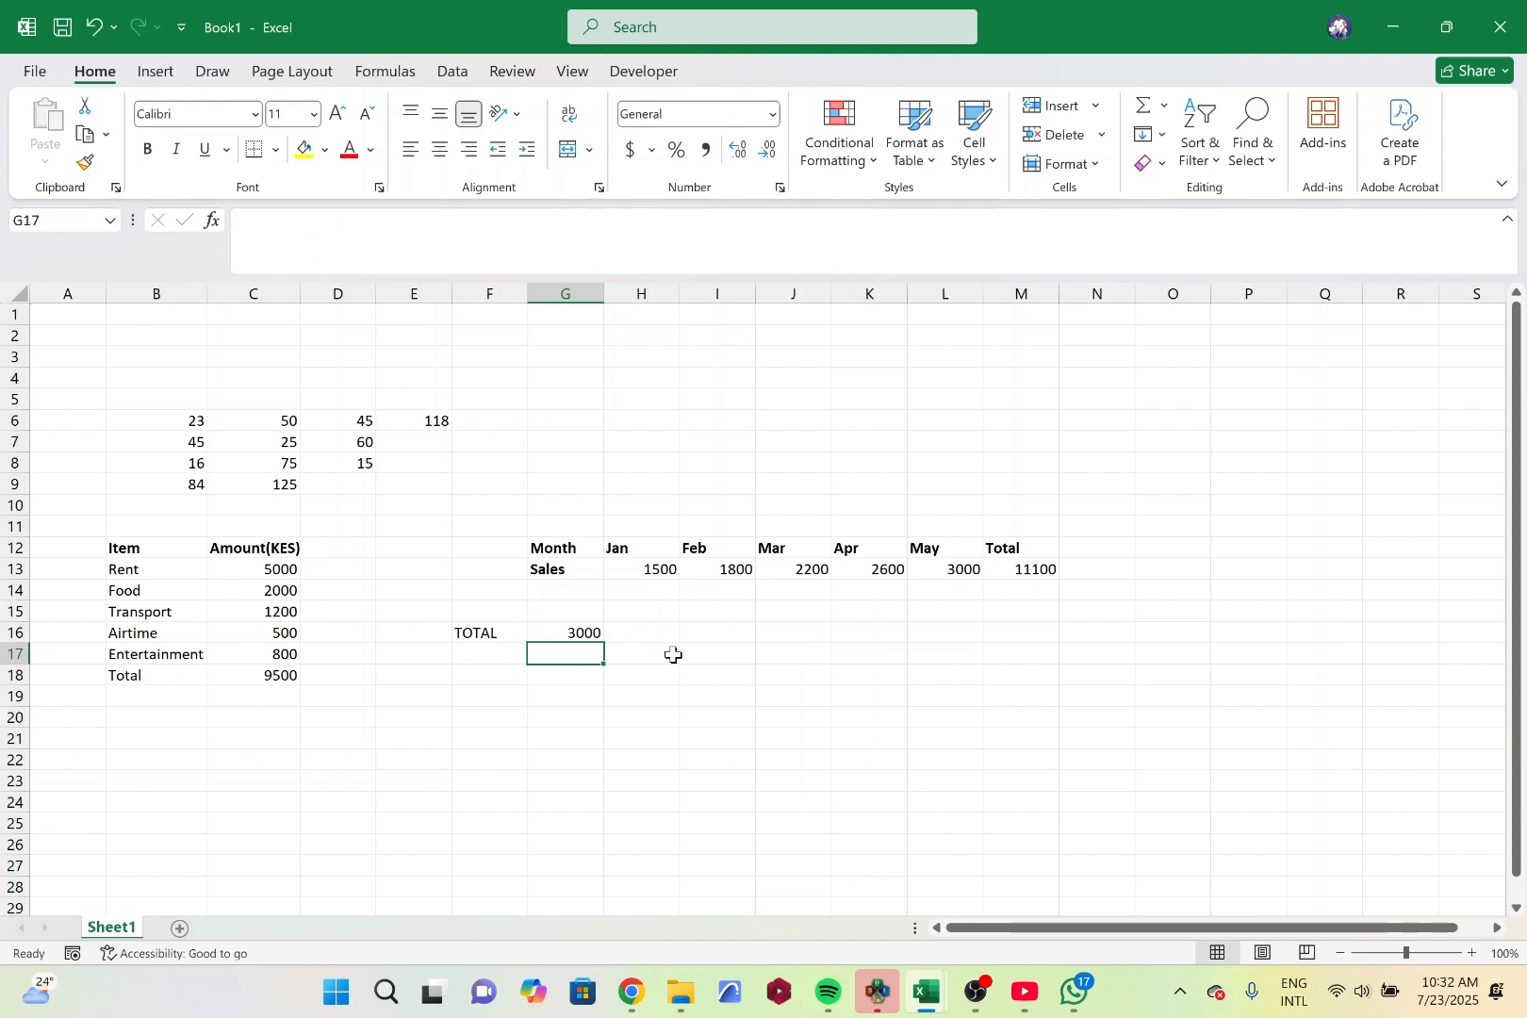
pyautogui.click(559, 634)
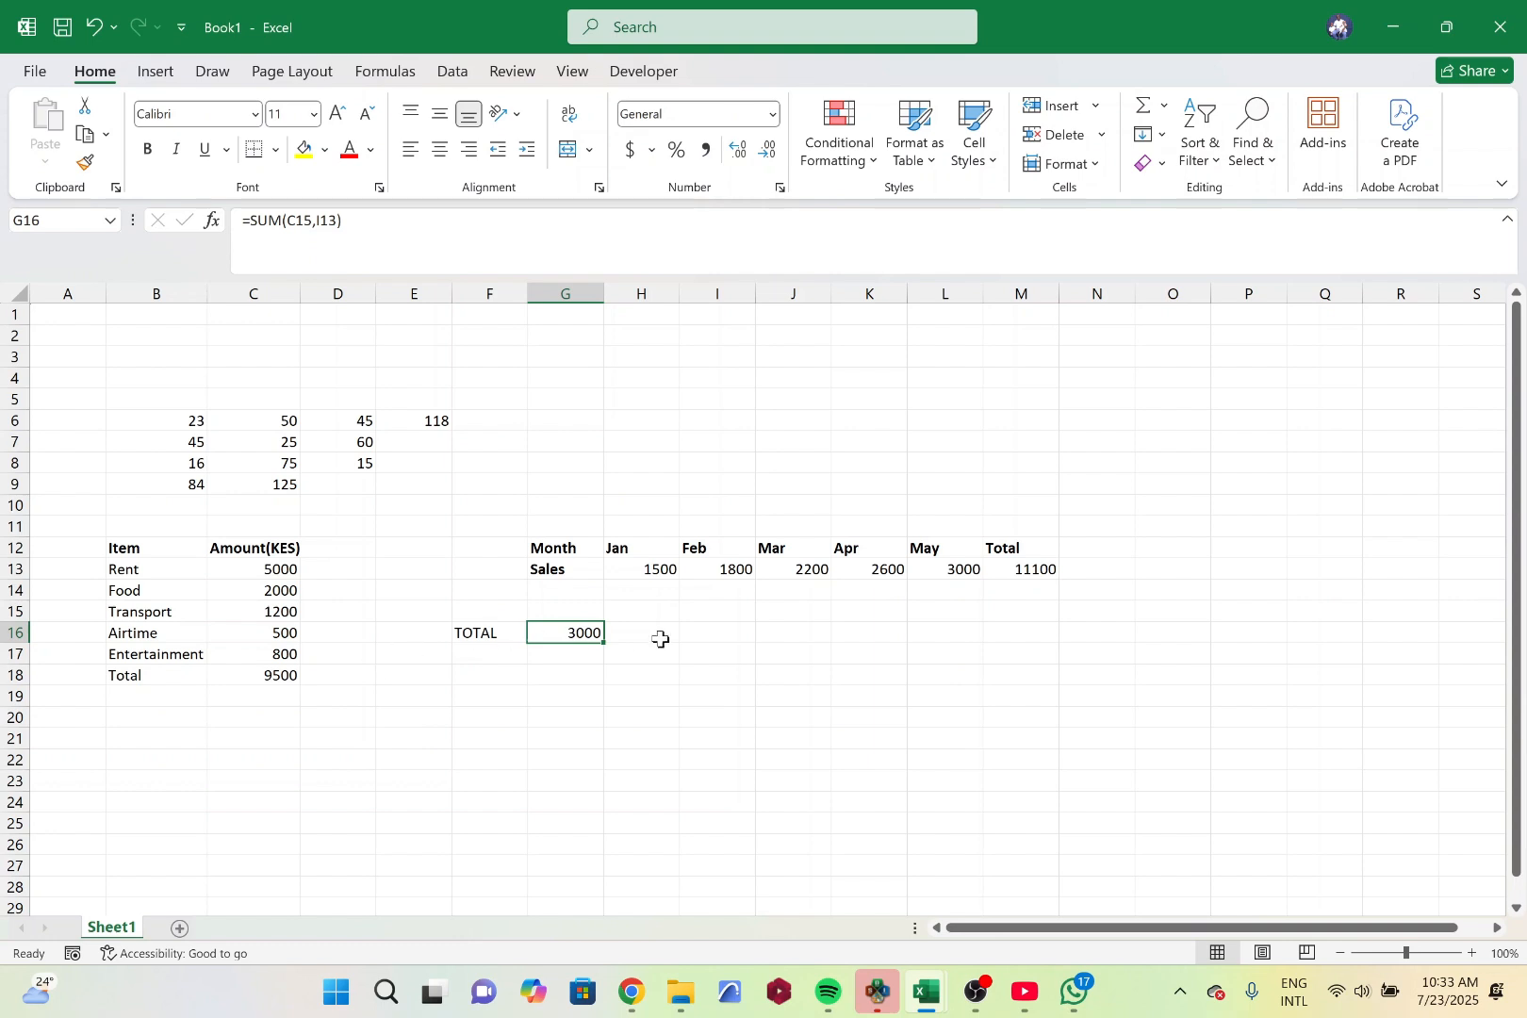
# Clear the expense total in cell C18 and recreate it with AutoSum over C13:C17
pyautogui.click(282, 671)
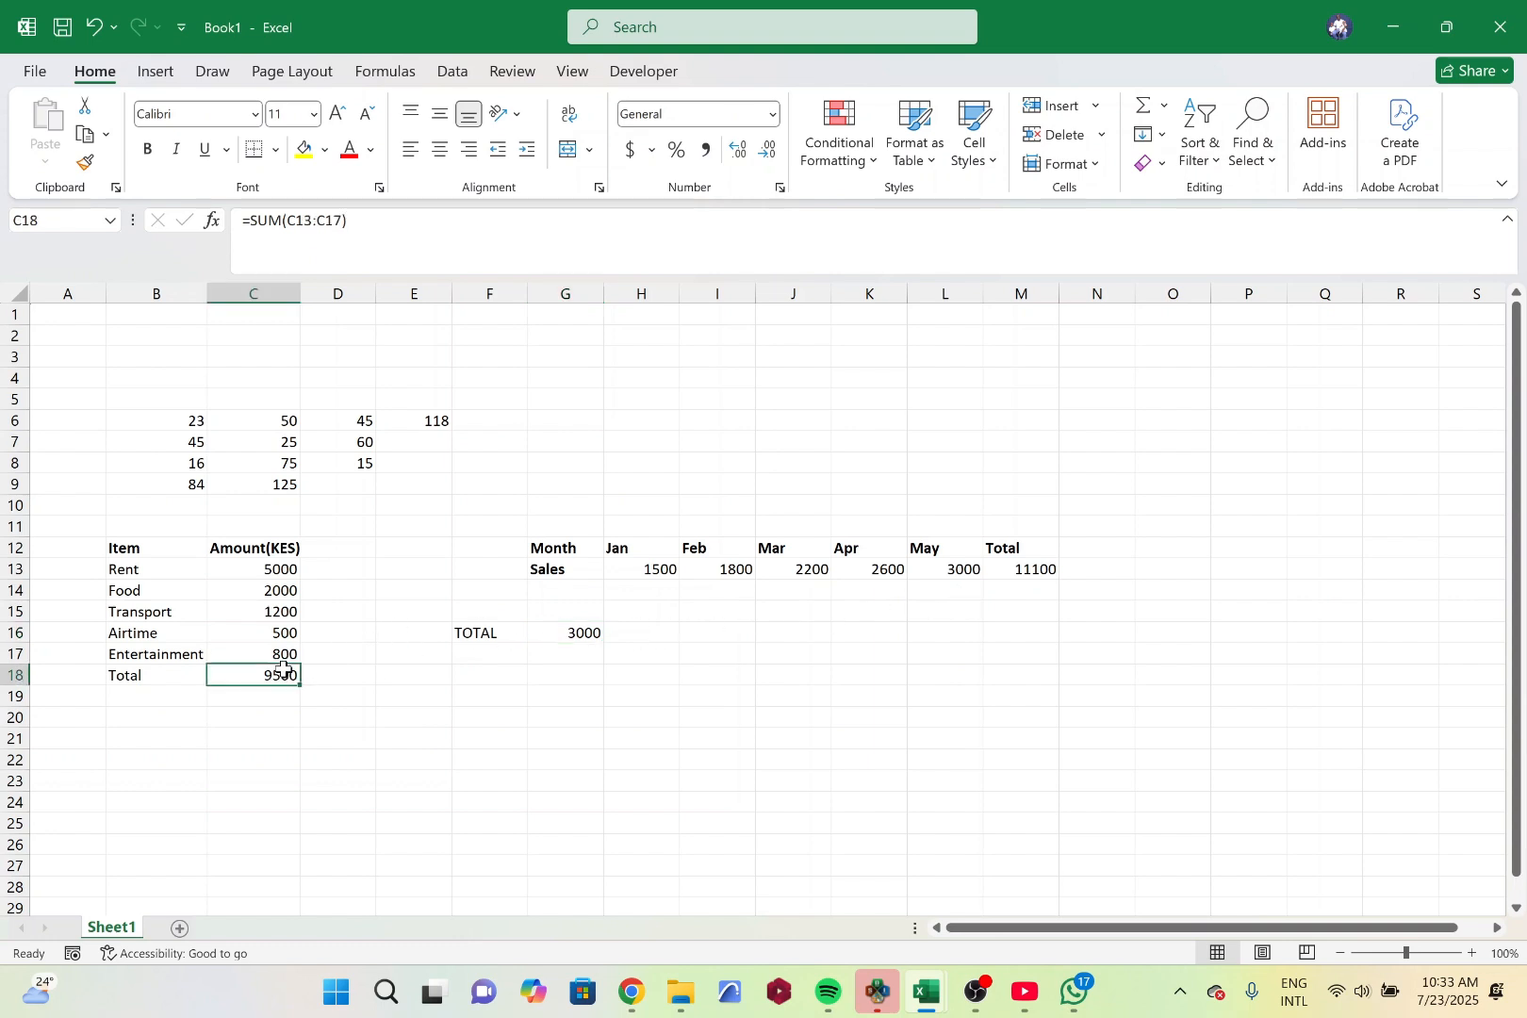
pyautogui.press('BackSpace')
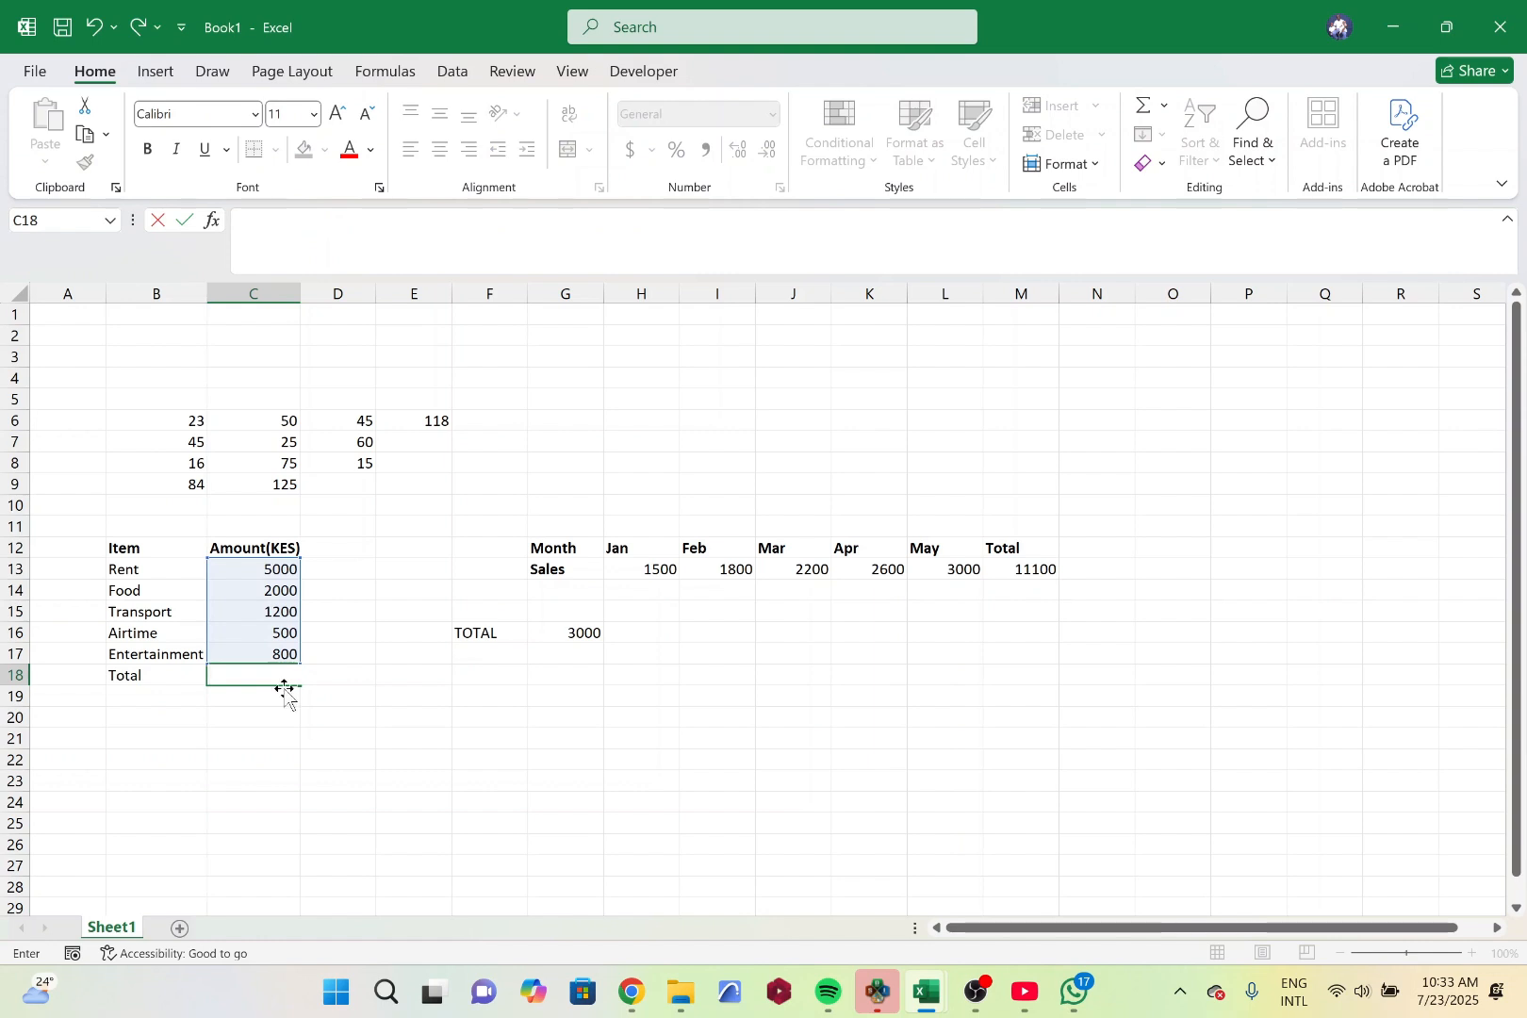
pyautogui.press('F2')
pyautogui.click(361, 660)
pyautogui.click(267, 670)
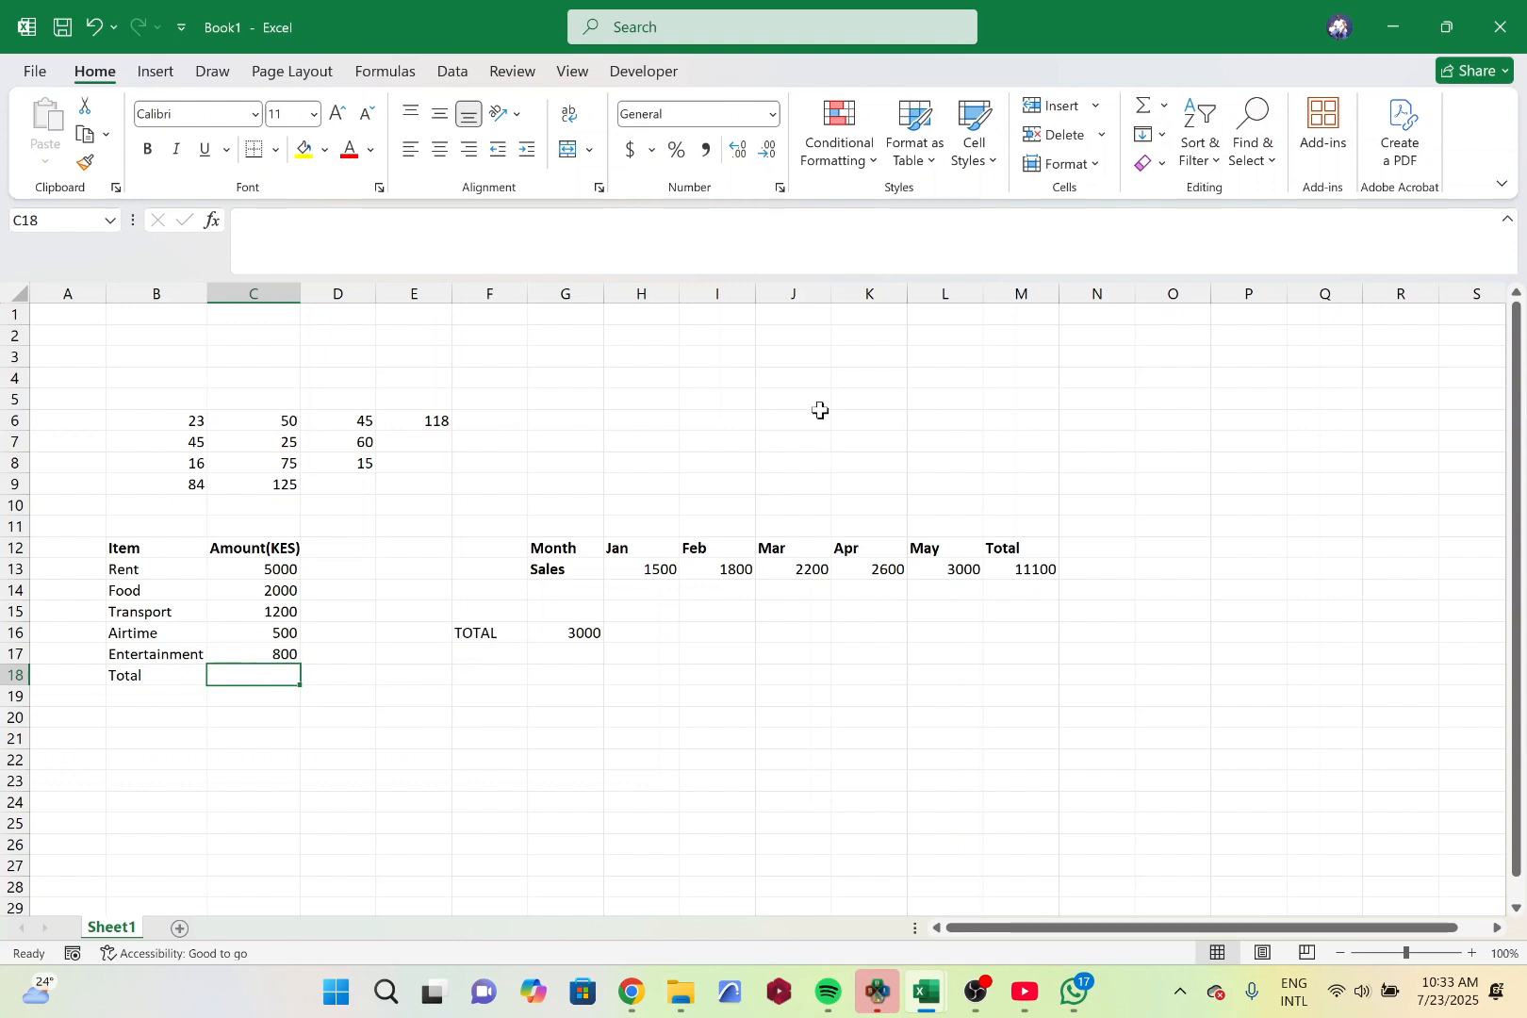
pyautogui.click(1146, 106)
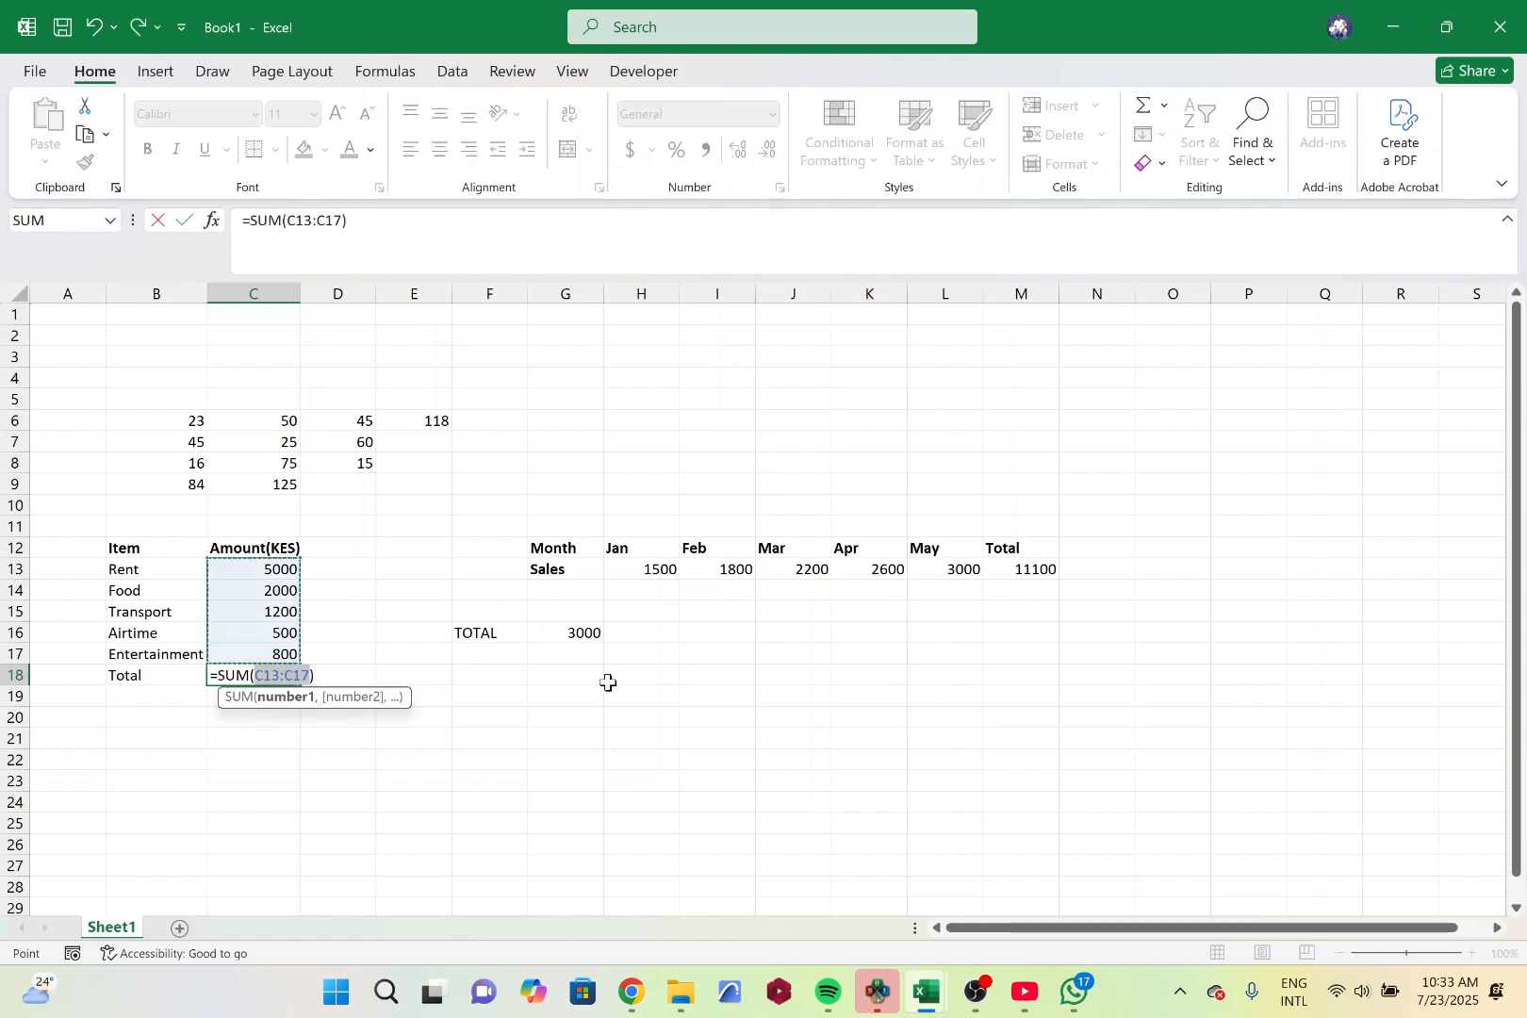
pyautogui.press('Return')
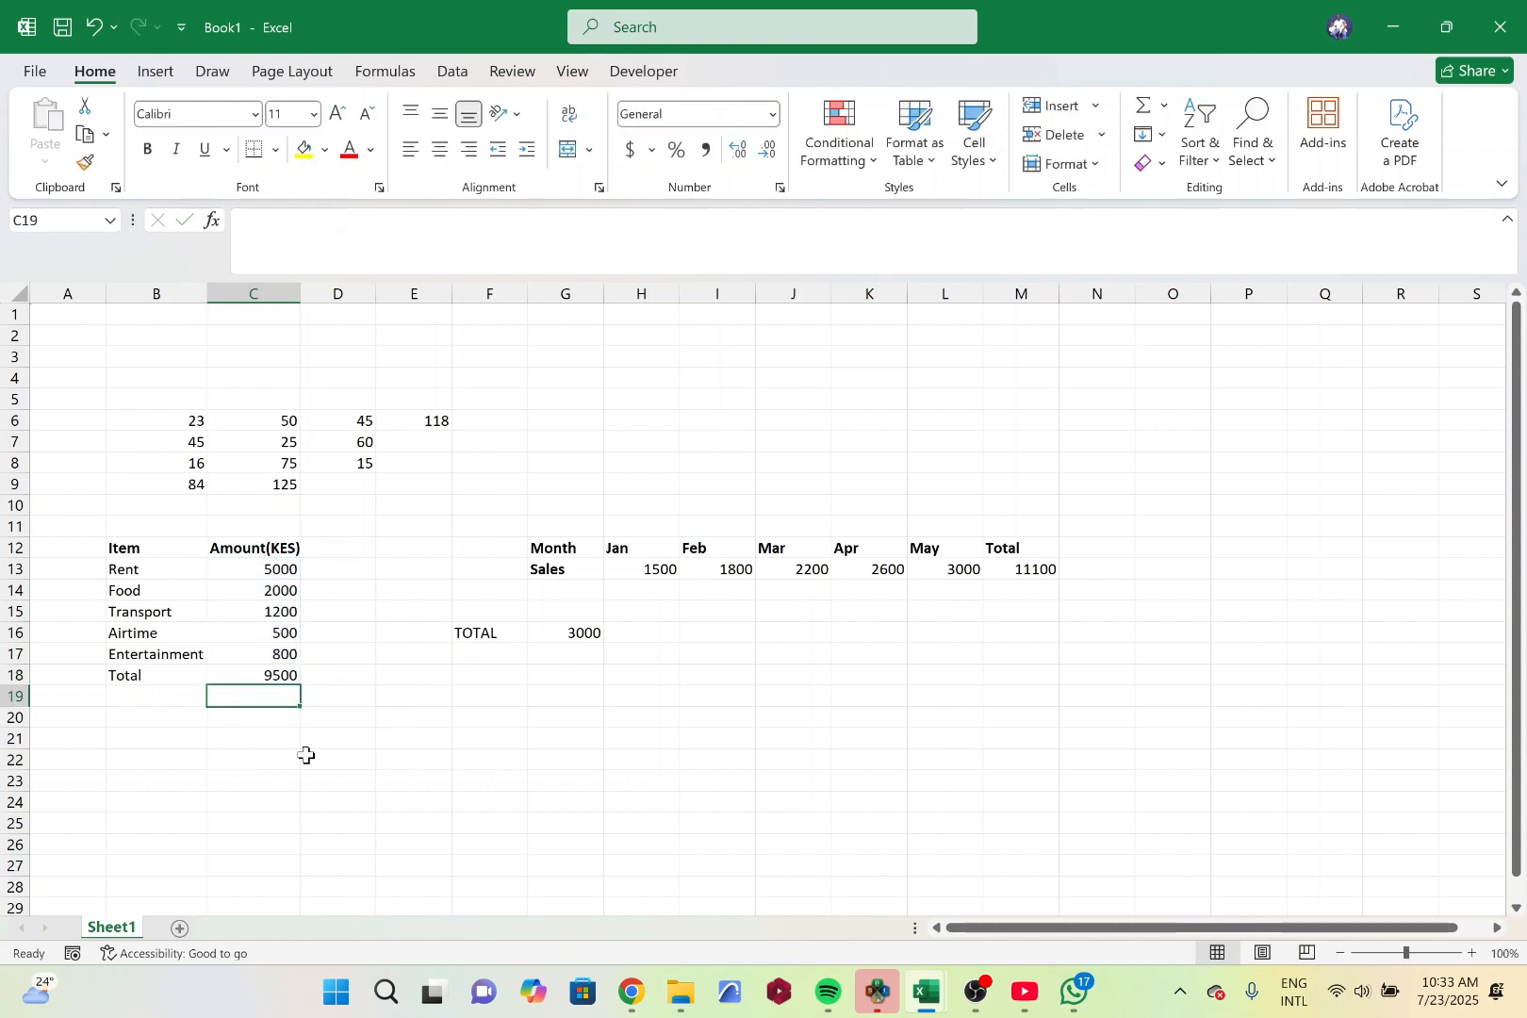
pyautogui.click(279, 677)
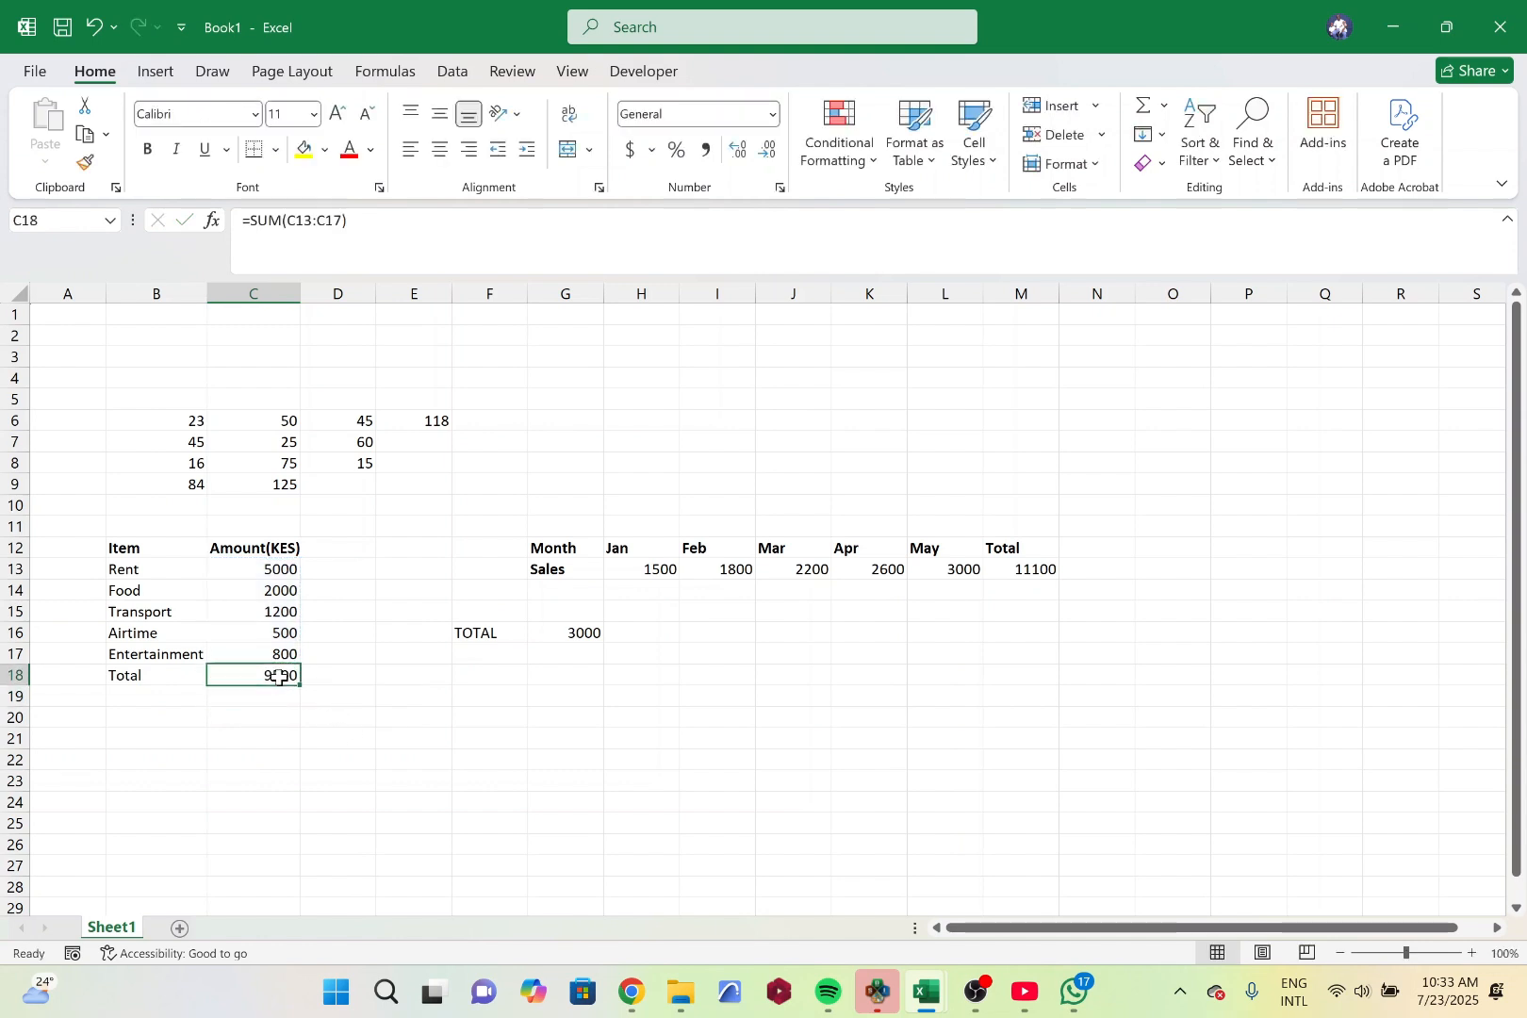